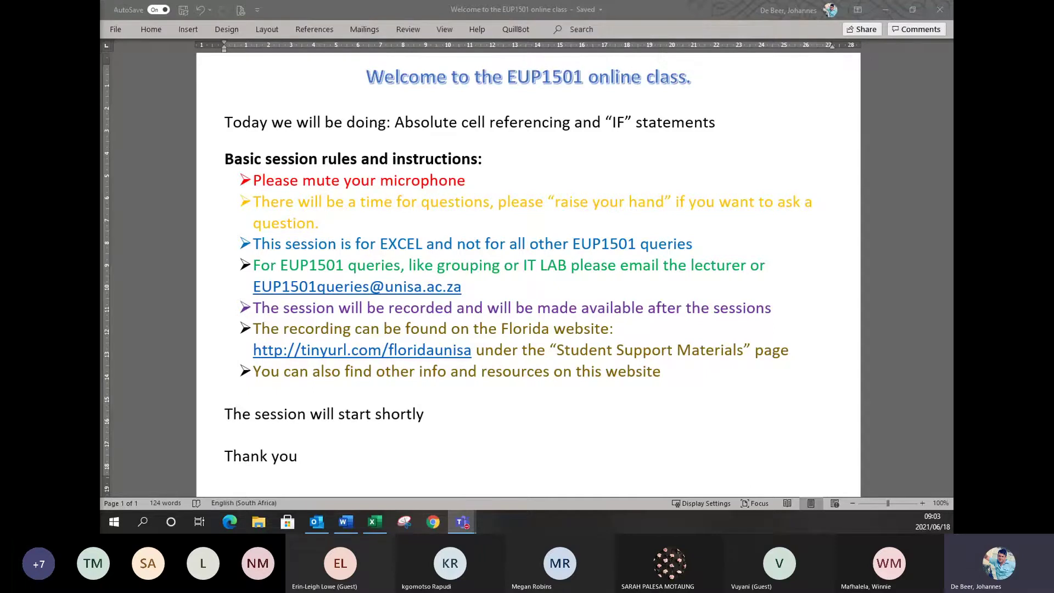
Step: Switch to the Excel training day 2 workbook and merge and centre the UNISA Florida Science Campus title across A1:H1
{"action": "key", "text": "alt+Tab"}
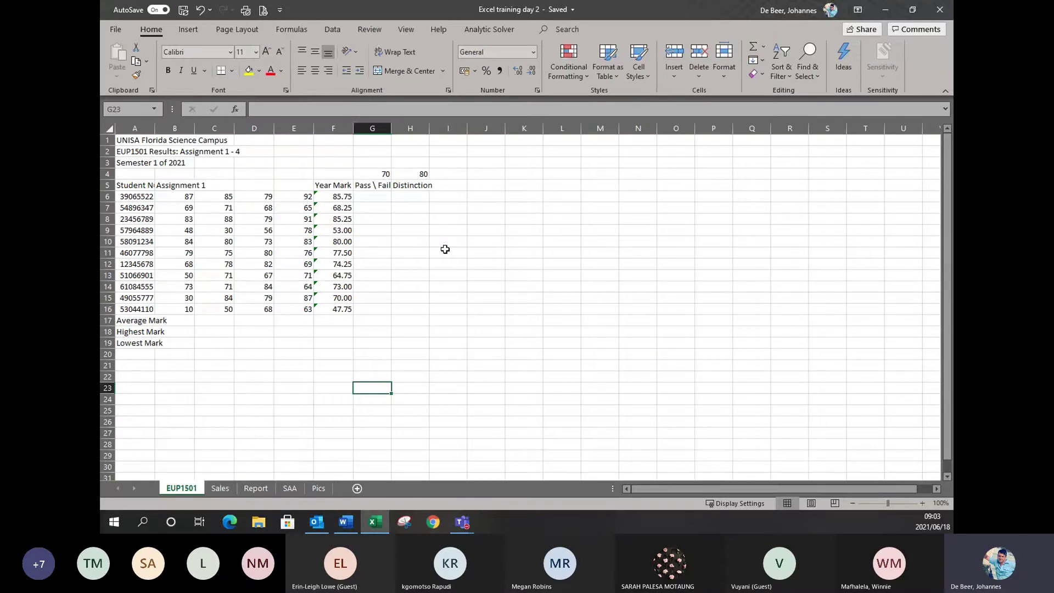
{"action": "scroll", "coordinate": [445, 249], "scroll_direction": "up", "scroll_amount": 3}
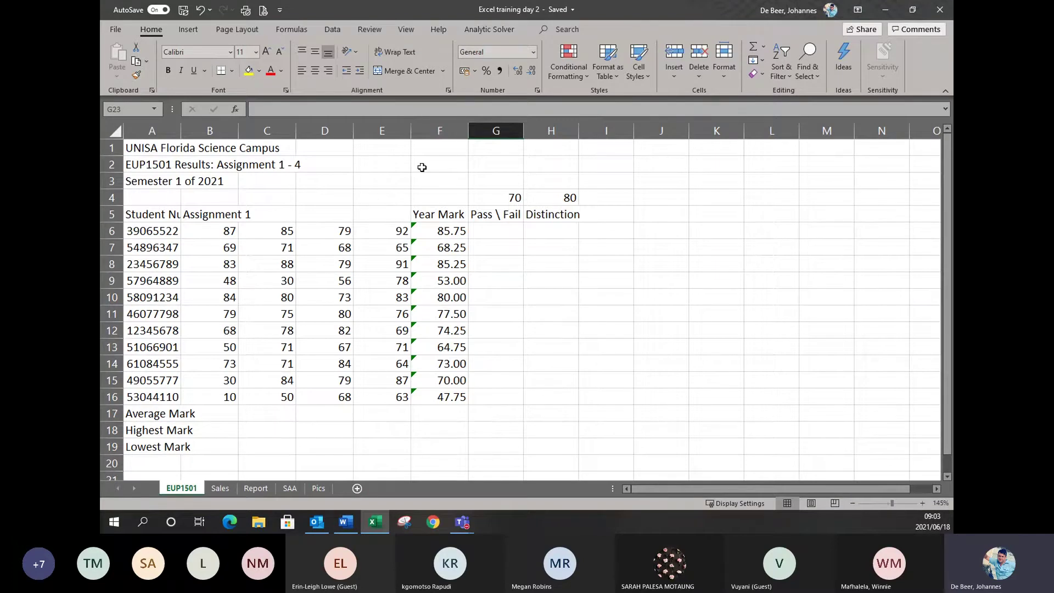
{"action": "key", "text": "ctrl+Home"}
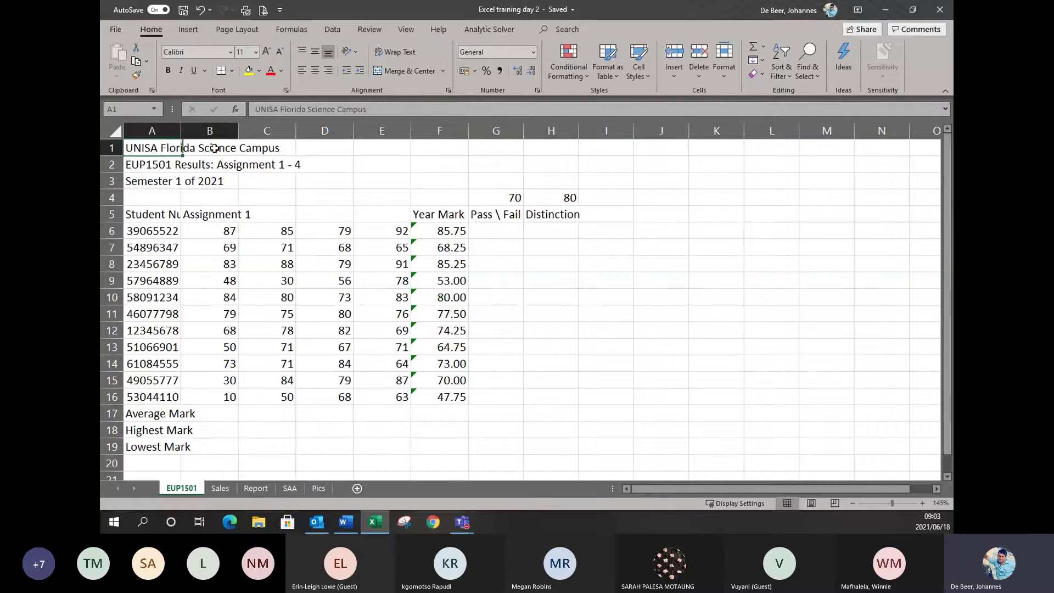
{"action": "left_click_drag", "start_coordinate": [214, 149], "coordinate": [453, 145]}
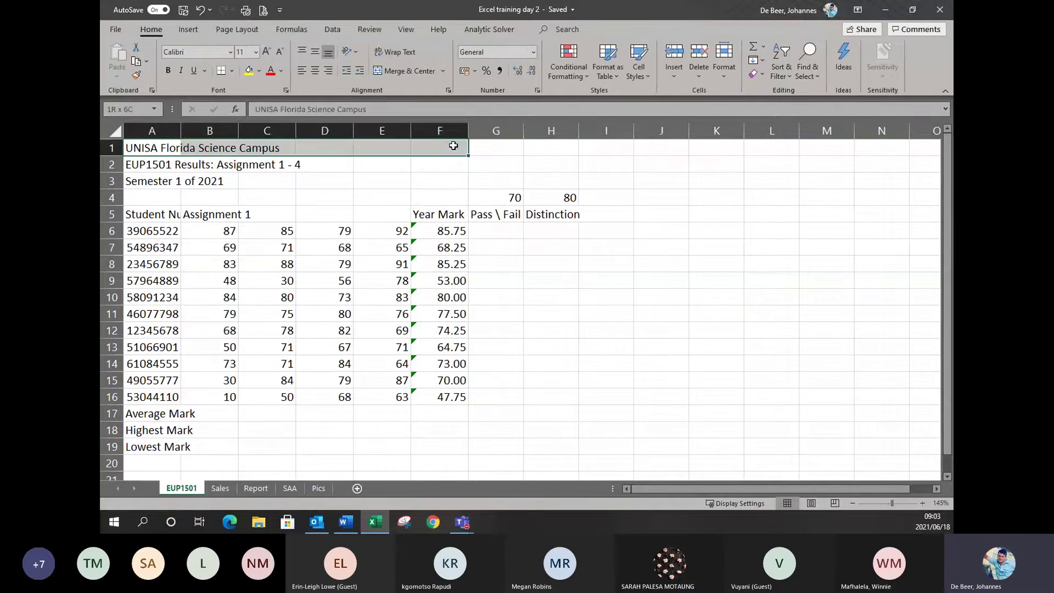
{"action": "left_click_drag", "start_coordinate": [453, 146], "coordinate": [551, 147]}
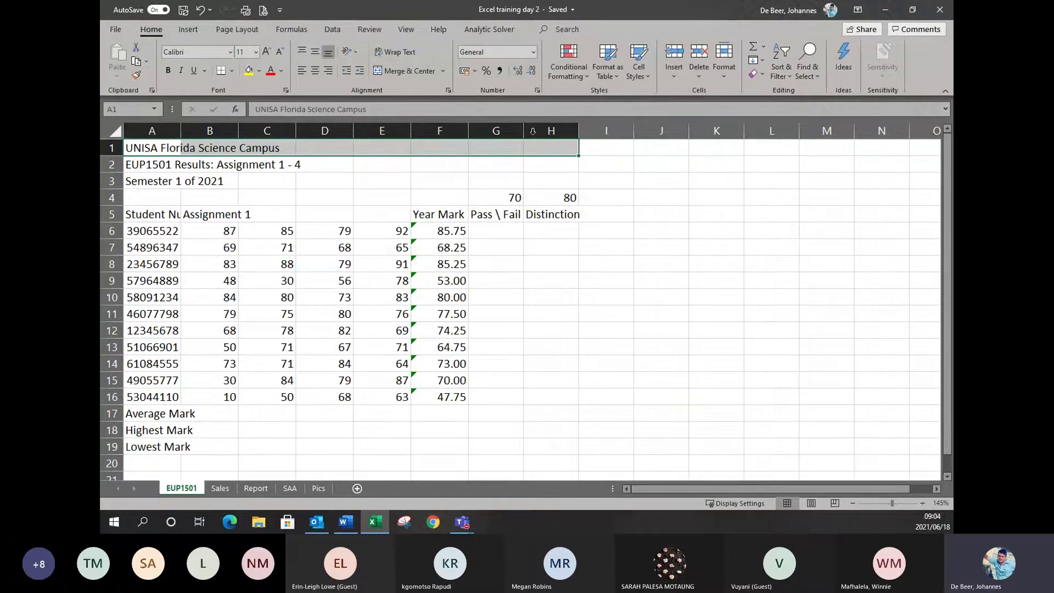
{"action": "left_click", "coordinate": [405, 75]}
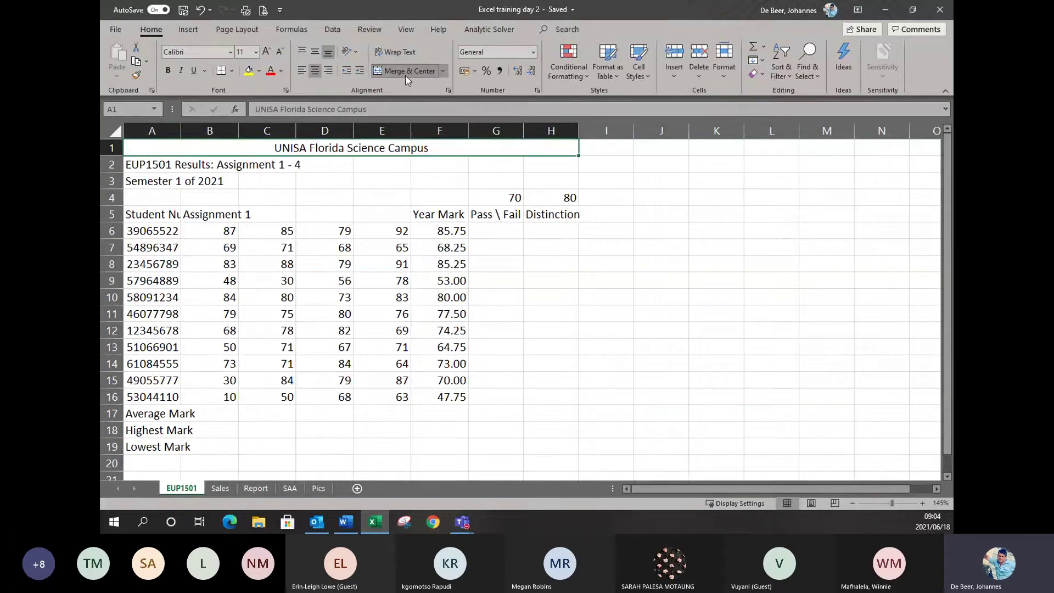
Step: Merge and centre the results subtitle in row 2 and the semester line in row 3 across columns A to H
{"action": "left_click_drag", "start_coordinate": [151, 165], "coordinate": [497, 154]}
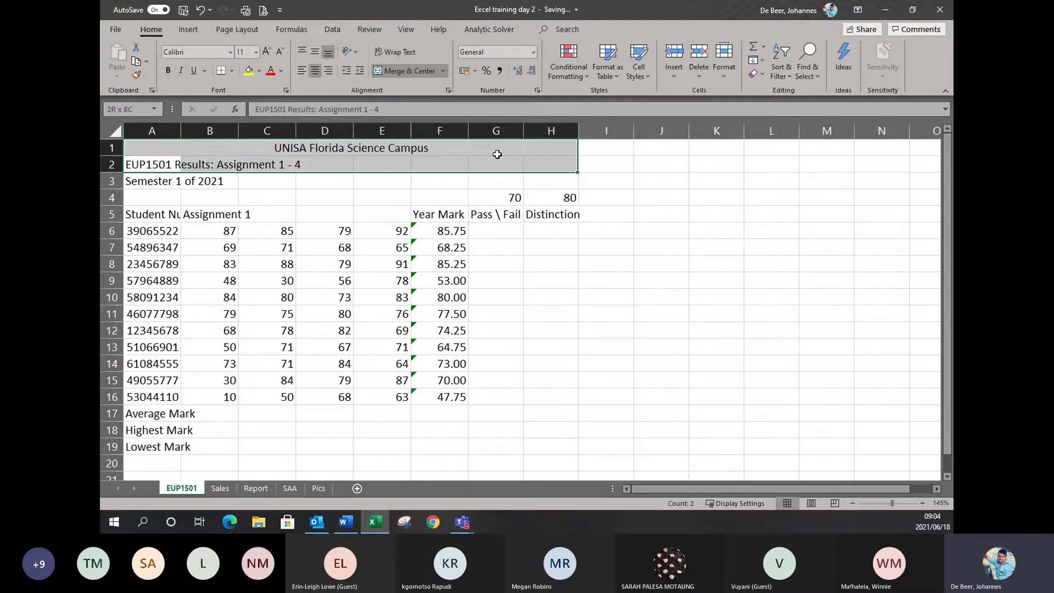
{"action": "left_click_drag", "start_coordinate": [551, 181], "coordinate": [170, 180]}
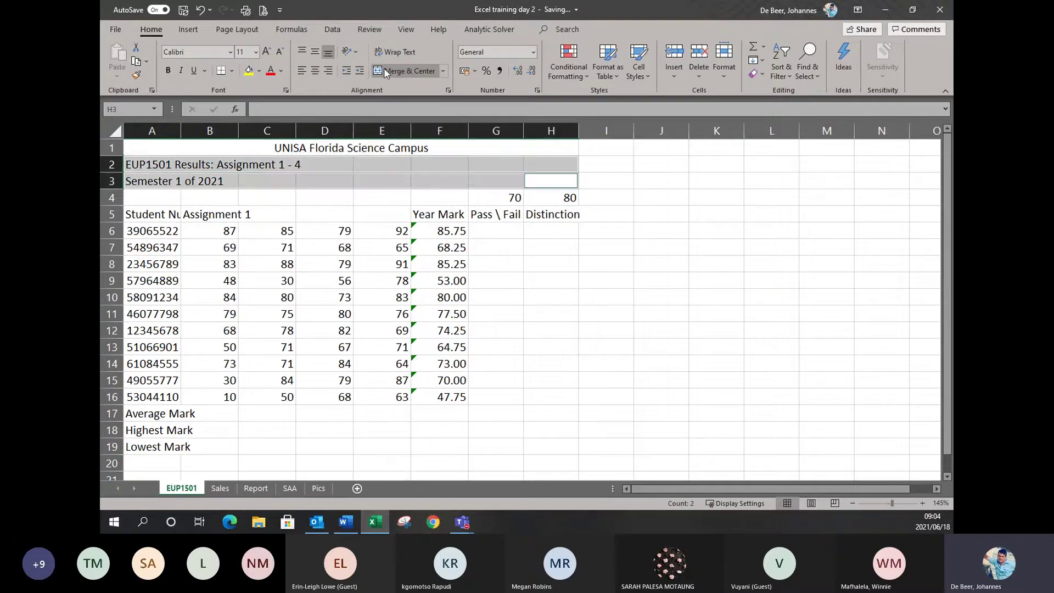
{"action": "left_click", "coordinate": [383, 68]}
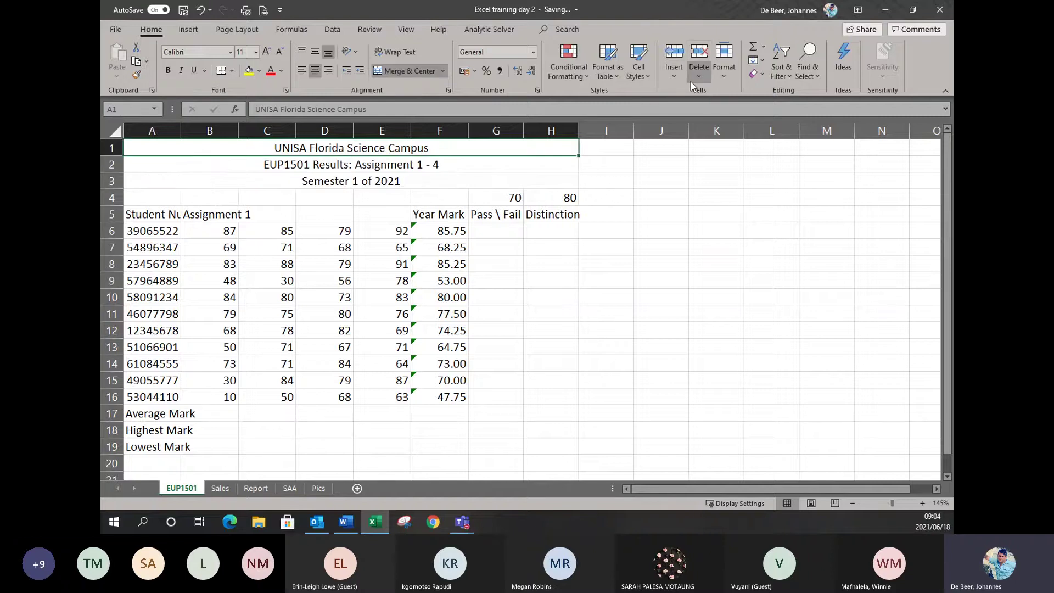
Step: Apply the Heading 1, Heading 2 and Heading 3 cell styles to the title lines in rows 1, 2 and 3 respectively
{"action": "left_click", "coordinate": [638, 69]}
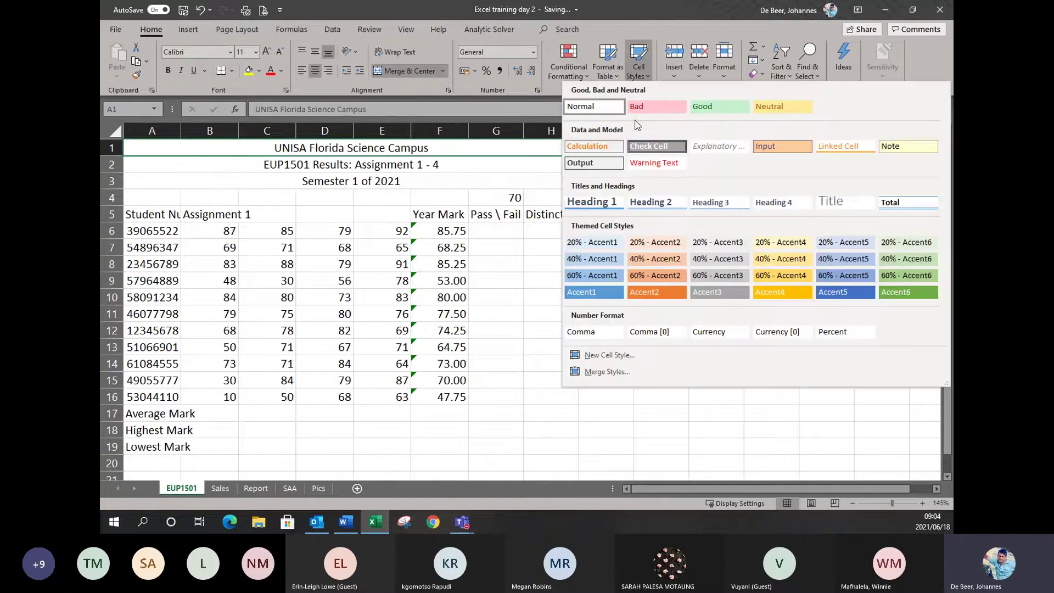
{"action": "left_click", "coordinate": [606, 203]}
{"action": "key", "text": "Return"}
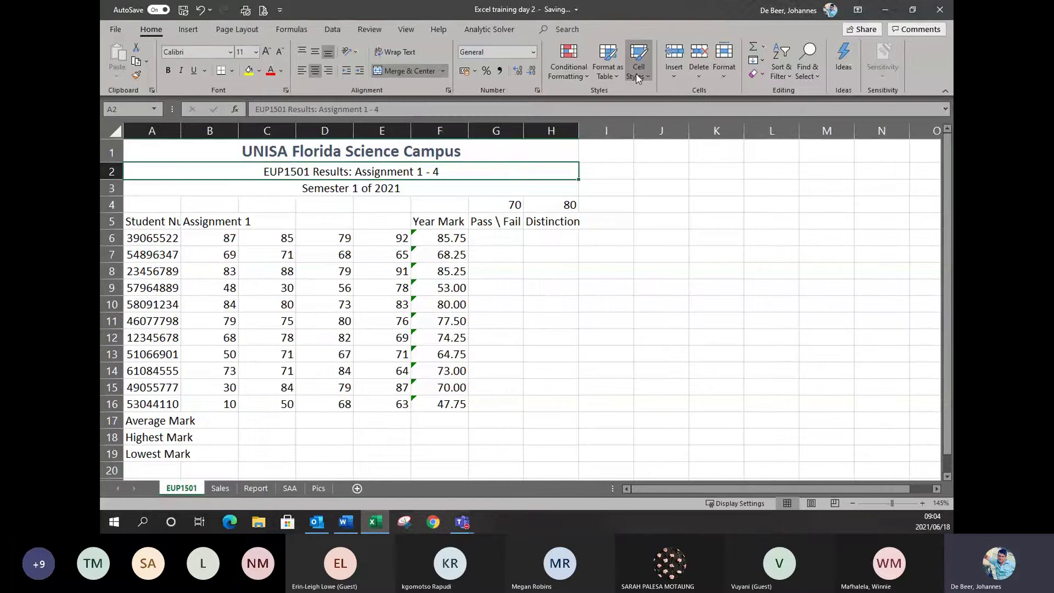
{"action": "left_click", "coordinate": [636, 73]}
{"action": "left_click", "coordinate": [552, 196]}
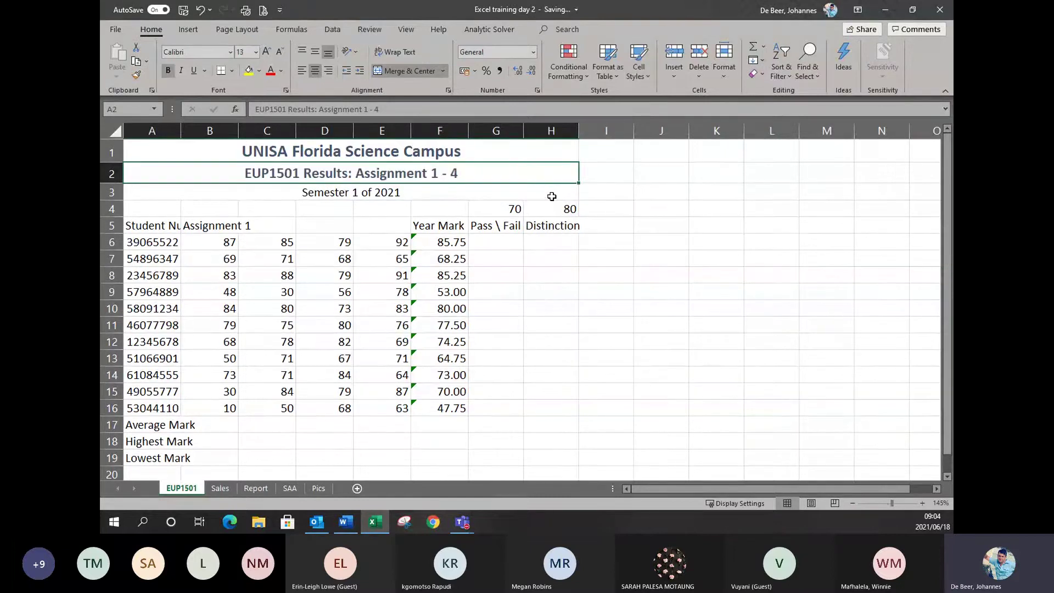
{"action": "left_click", "coordinate": [551, 197]}
{"action": "left_click", "coordinate": [638, 69]}
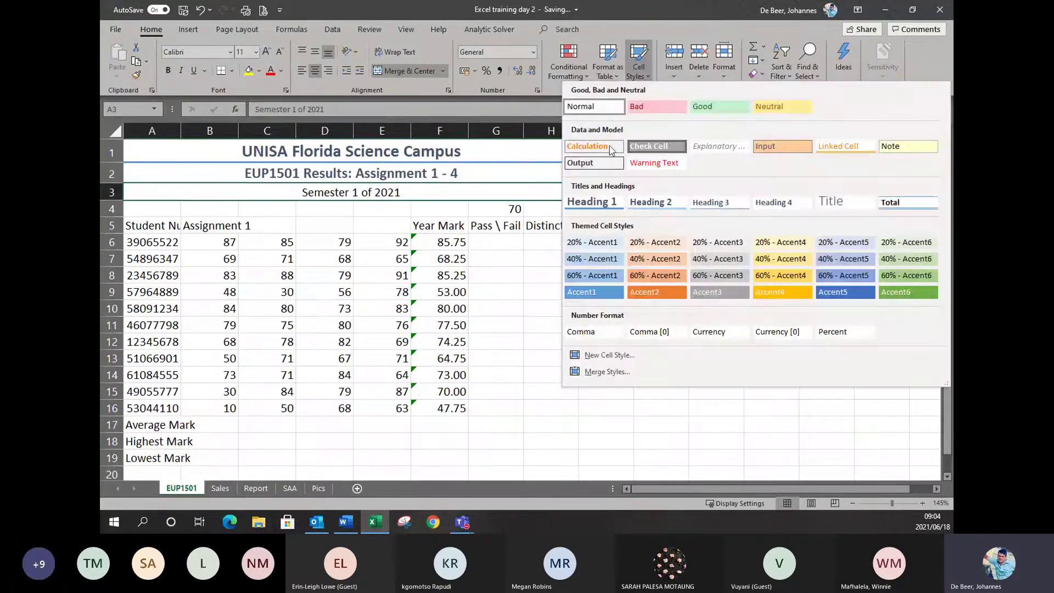
{"action": "left_click", "coordinate": [690, 211]}
Step: Apply the Heading 4 cell style to the whole column header row 5
{"action": "key", "text": "Down"}
{"action": "key", "text": "Down"}
{"action": "key", "text": "shift+space"}
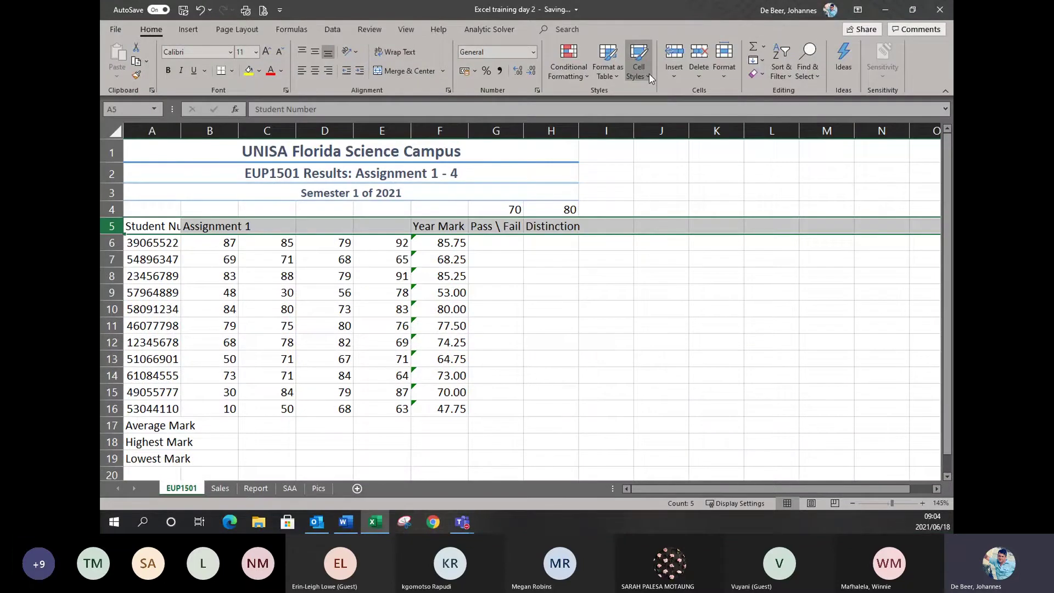
{"action": "left_click", "coordinate": [649, 73]}
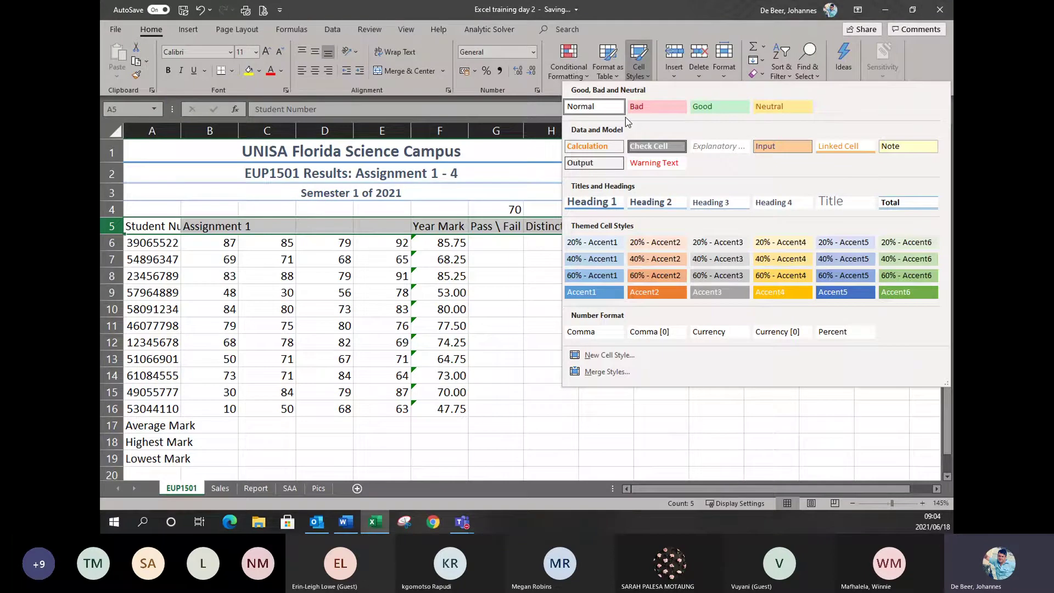
{"action": "key", "text": "alt+Tab"}
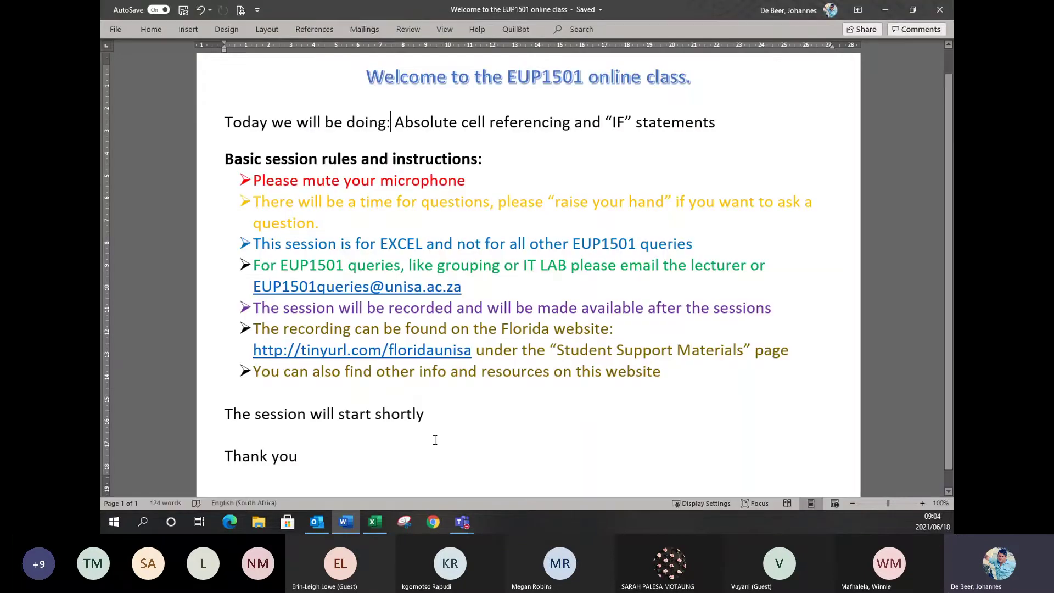
{"action": "left_click_drag", "start_coordinate": [253, 350], "coordinate": [450, 369]}
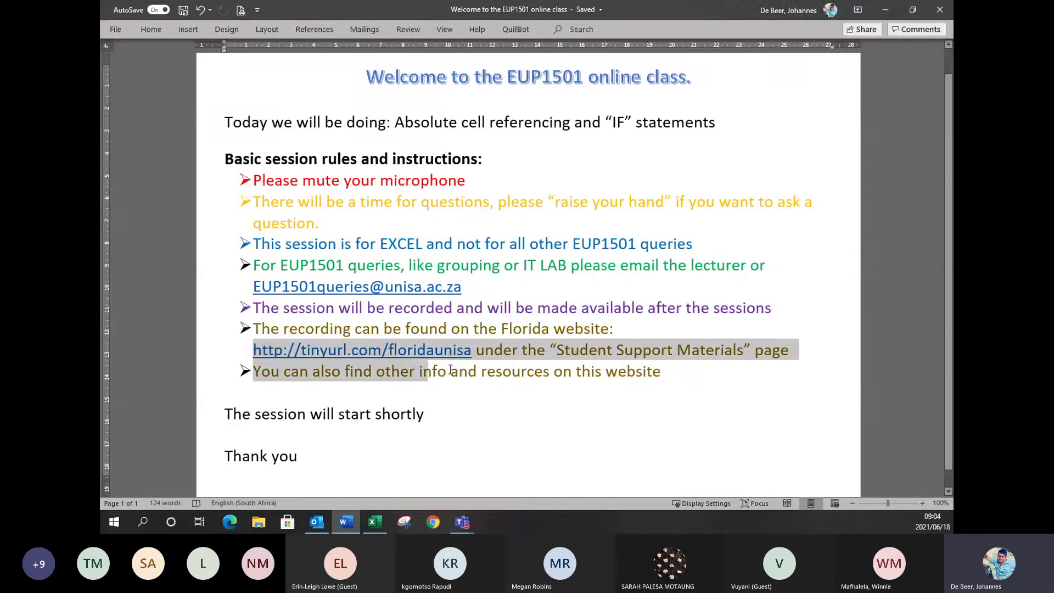
{"action": "left_click_drag", "start_coordinate": [450, 369], "coordinate": [438, 352]}
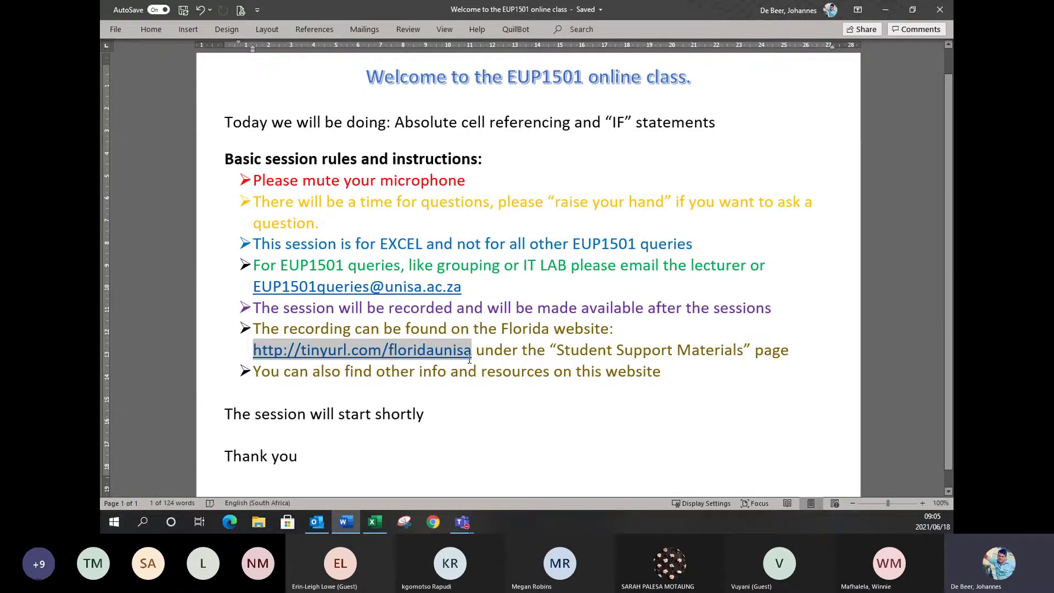
Step: Return to the Excel workbook and autofit column A to the Student Number header
{"action": "mouse_move", "coordinate": [383, 523]}
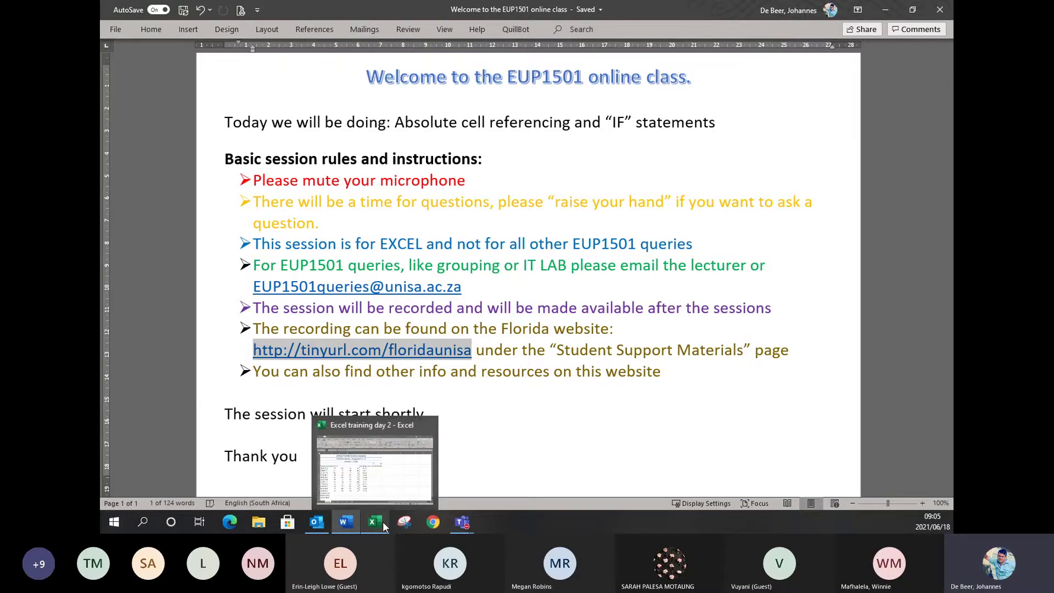
{"action": "left_click", "coordinate": [383, 522]}
{"action": "left_click", "coordinate": [182, 129]}
{"action": "double_click", "coordinate": [182, 130]}
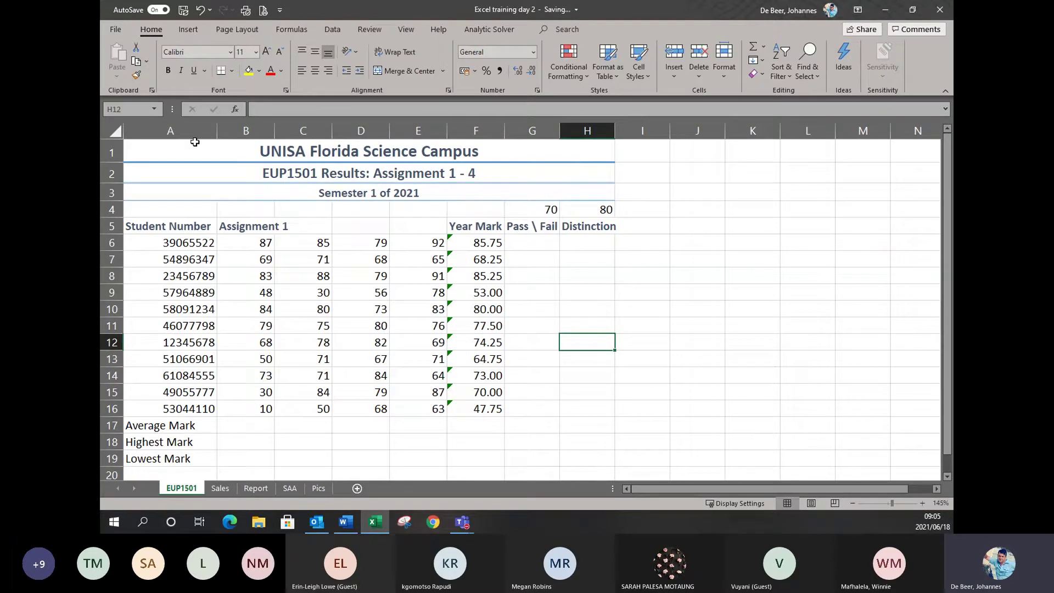
Step: Set the width of columns B to H to 14
{"action": "left_click_drag", "start_coordinate": [246, 130], "coordinate": [587, 130]}
{"action": "right_click", "coordinate": [590, 132]}
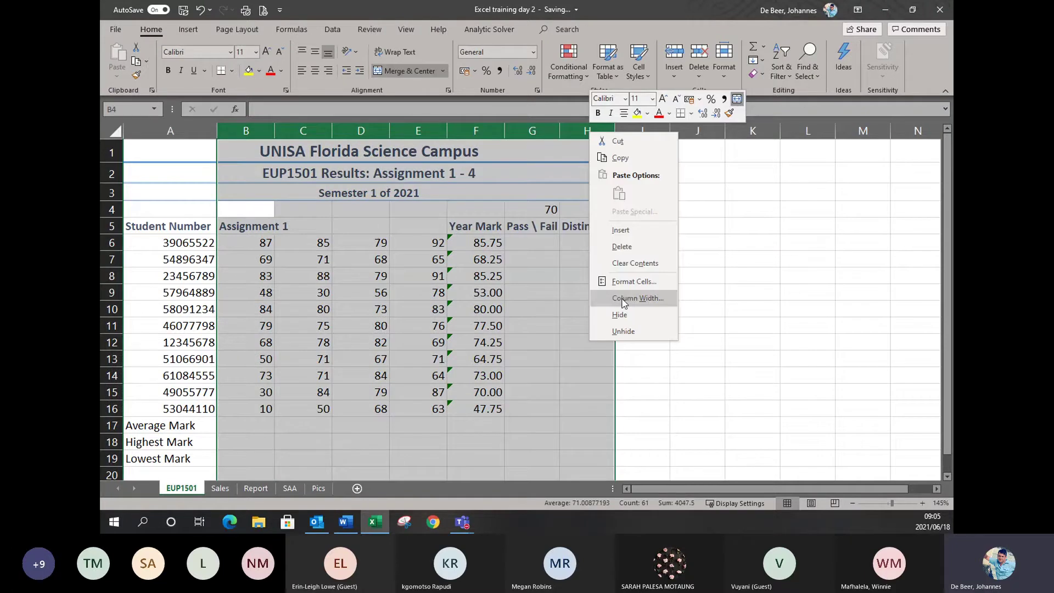
{"action": "left_click", "coordinate": [623, 299]}
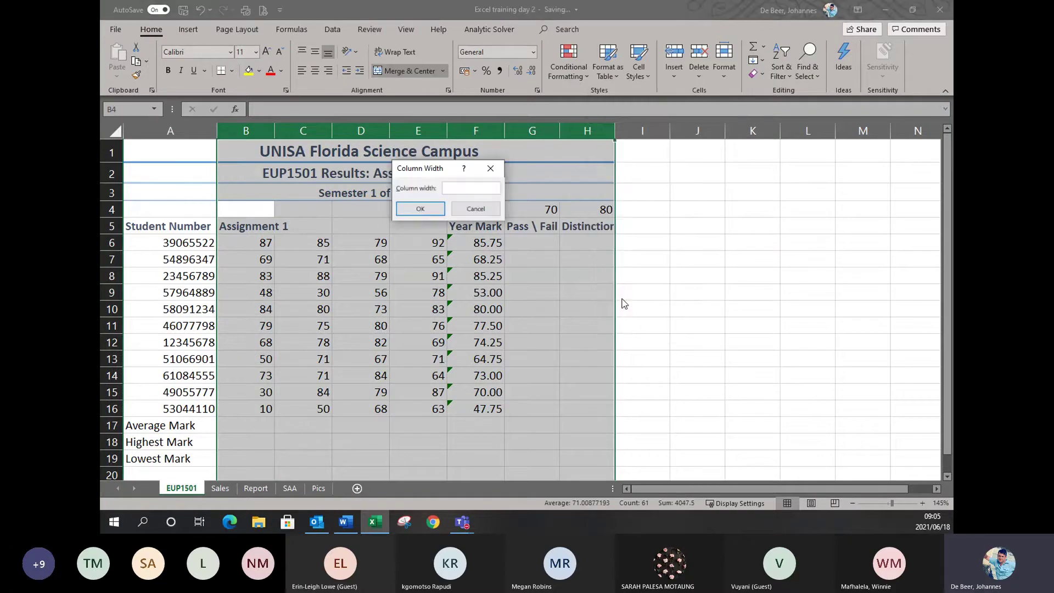
{"action": "type", "text": "14"}
{"action": "key", "text": "Return"}
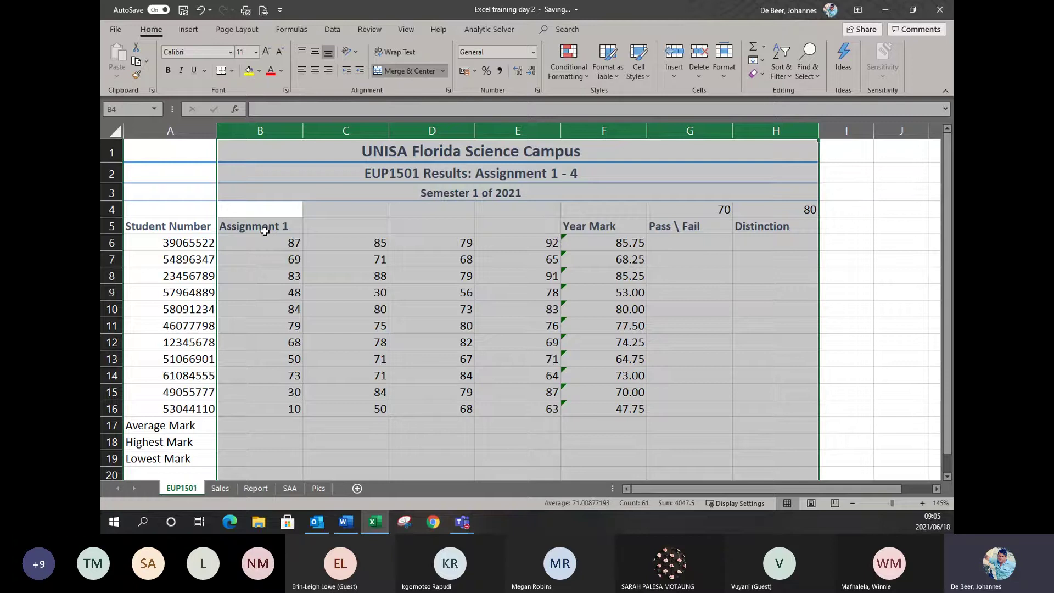
Step: Fill the Assignment 1 header from B5 across to E5 as a series ending in Assignment 4
{"action": "left_click", "coordinate": [265, 231]}
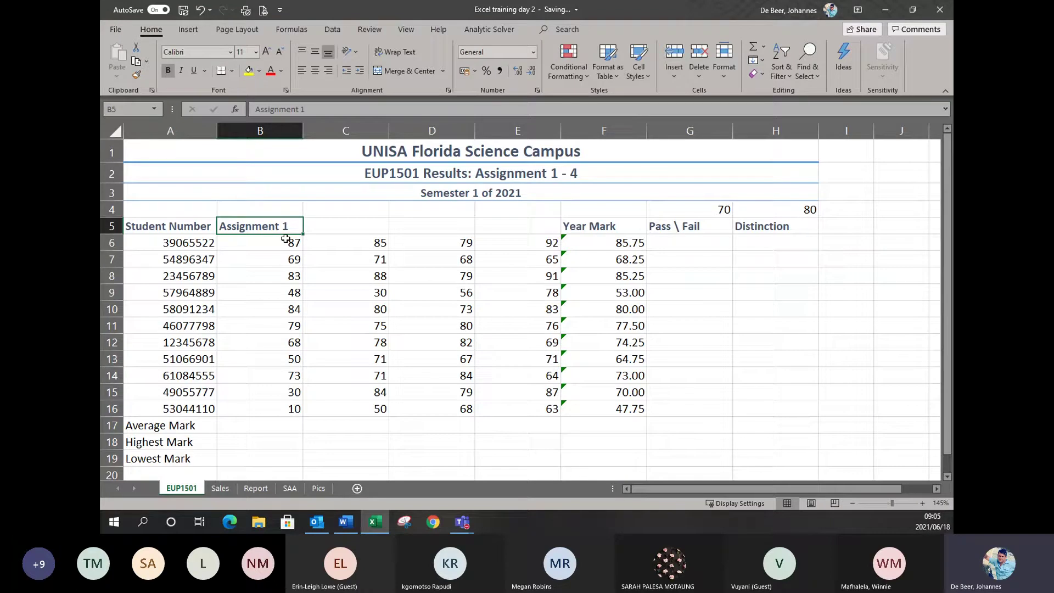
{"action": "left_click_drag", "start_coordinate": [285, 238], "coordinate": [515, 226]}
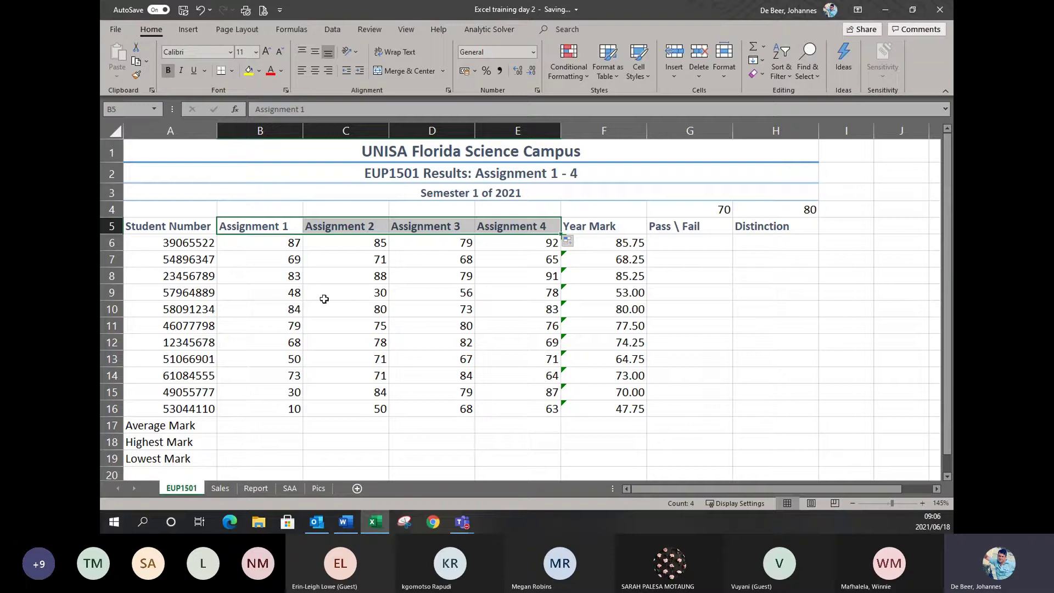
Step: Calculate the average mark for Assignment 1 in B17 with =average(B6:B16)
{"action": "key", "text": "ctrl+Down"}
{"action": "key", "text": "Down"}
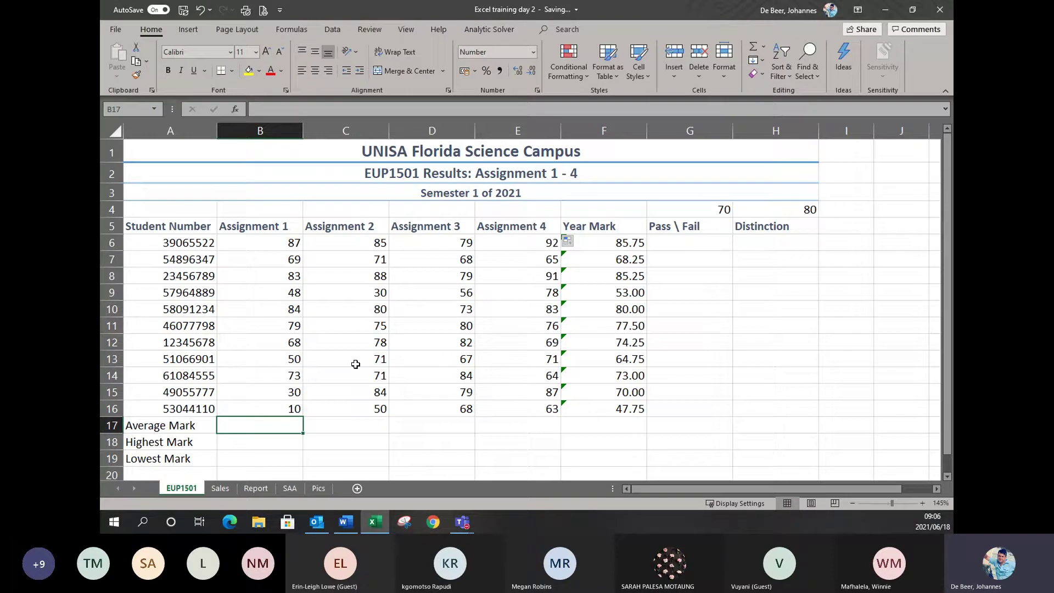
{"action": "type", "text": "=average"}
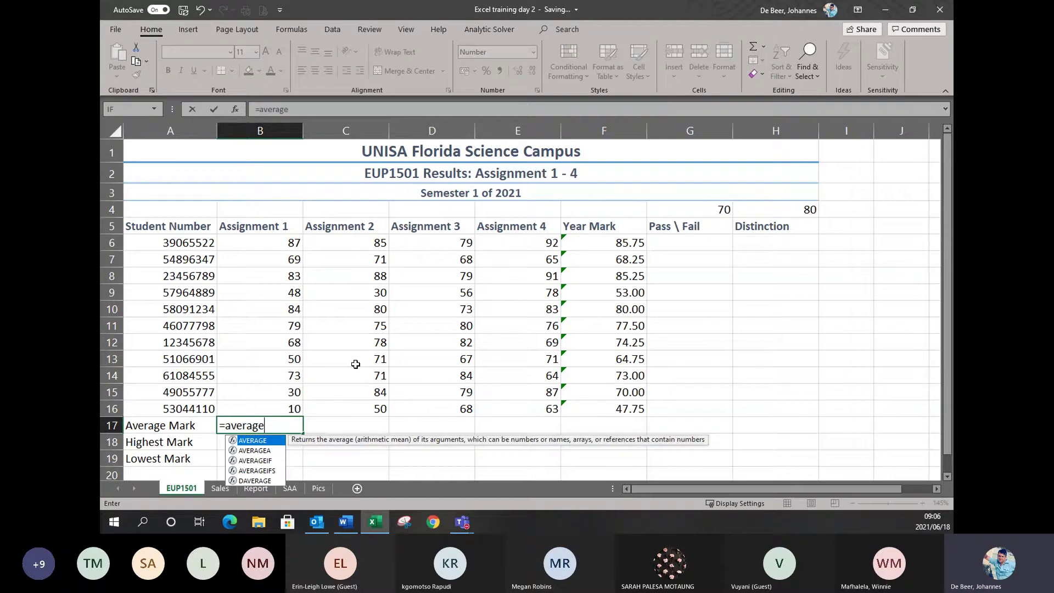
{"action": "type", "text": "("}
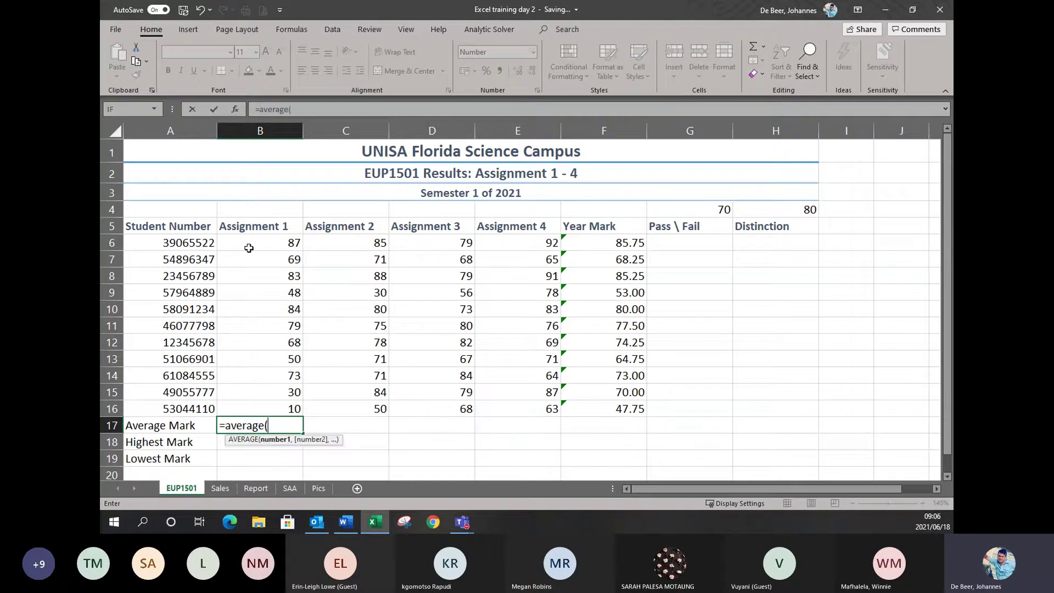
{"action": "left_click_drag", "start_coordinate": [248, 248], "coordinate": [275, 408]}
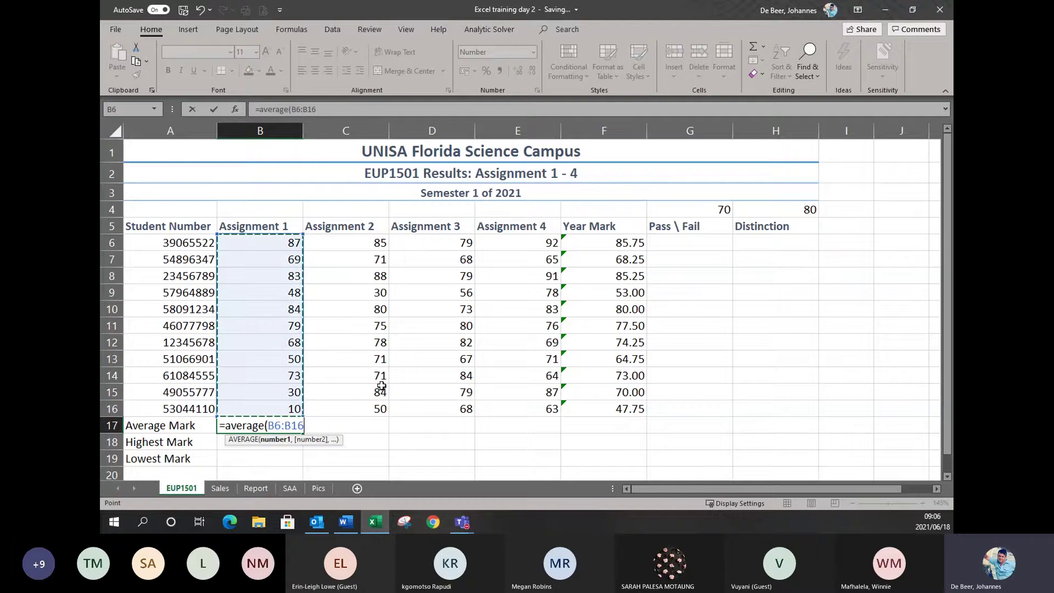
{"action": "type", "text": ")"}
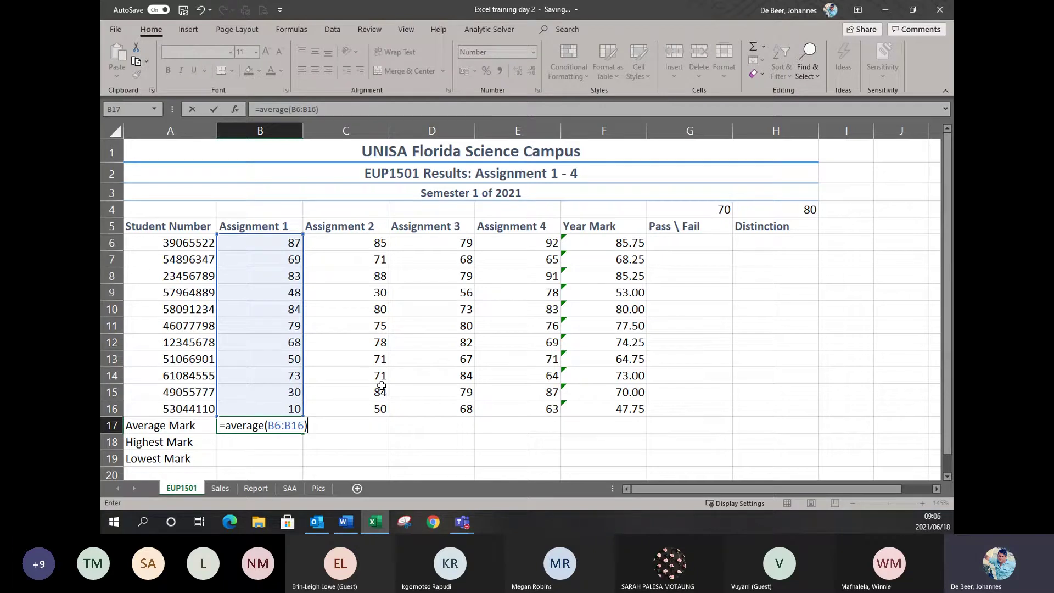
{"action": "key", "text": "Return"}
Step: Calculate the highest mark for Assignment 1 in B18 with =max(B6:B16)
{"action": "type", "text": "=max"}
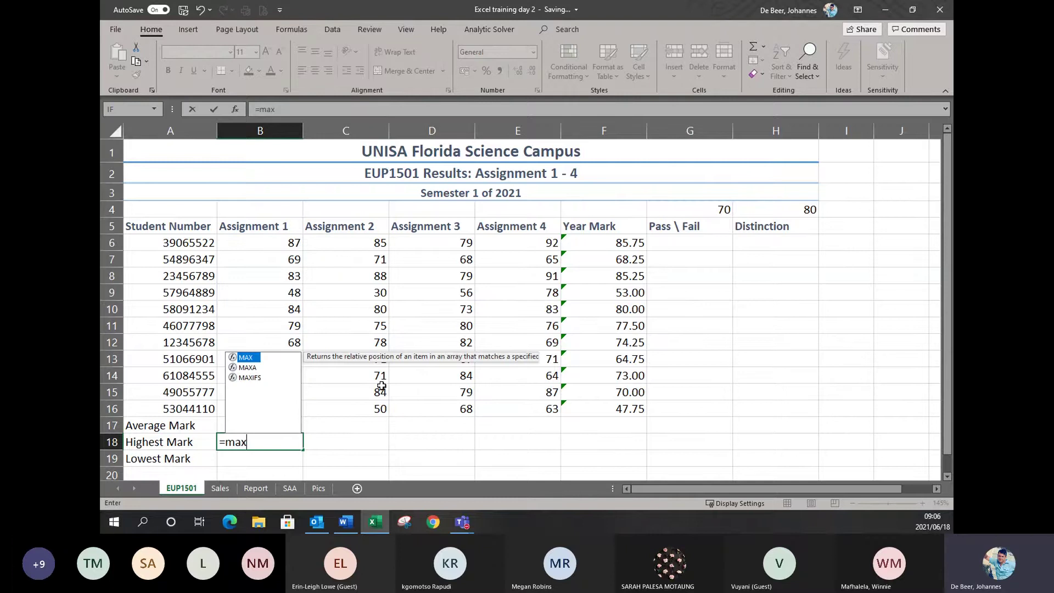
{"action": "type", "text": "("}
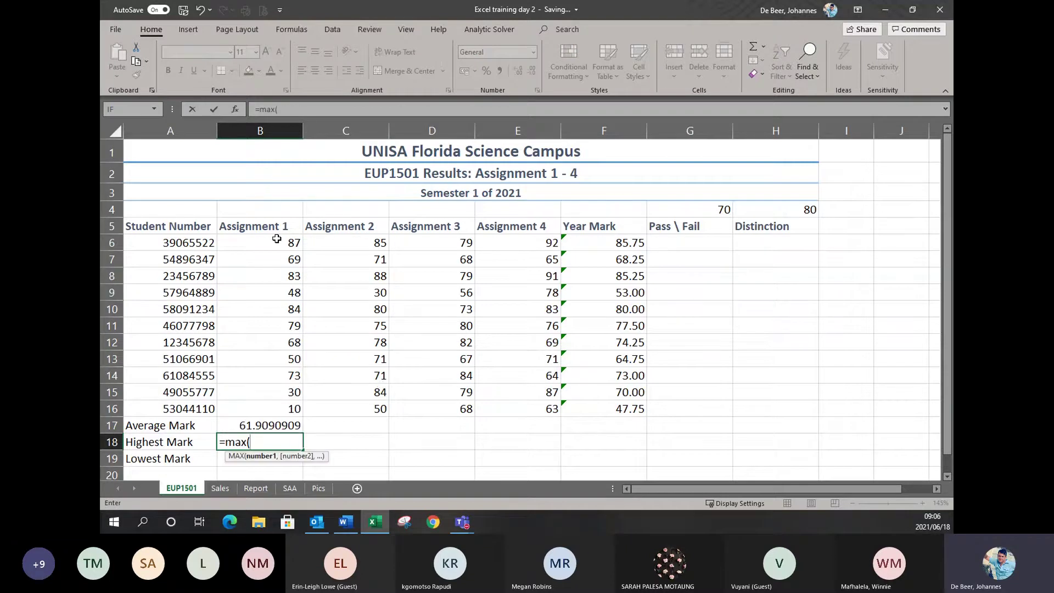
{"action": "left_click_drag", "start_coordinate": [276, 239], "coordinate": [271, 404]}
{"action": "type", "text": ")"}
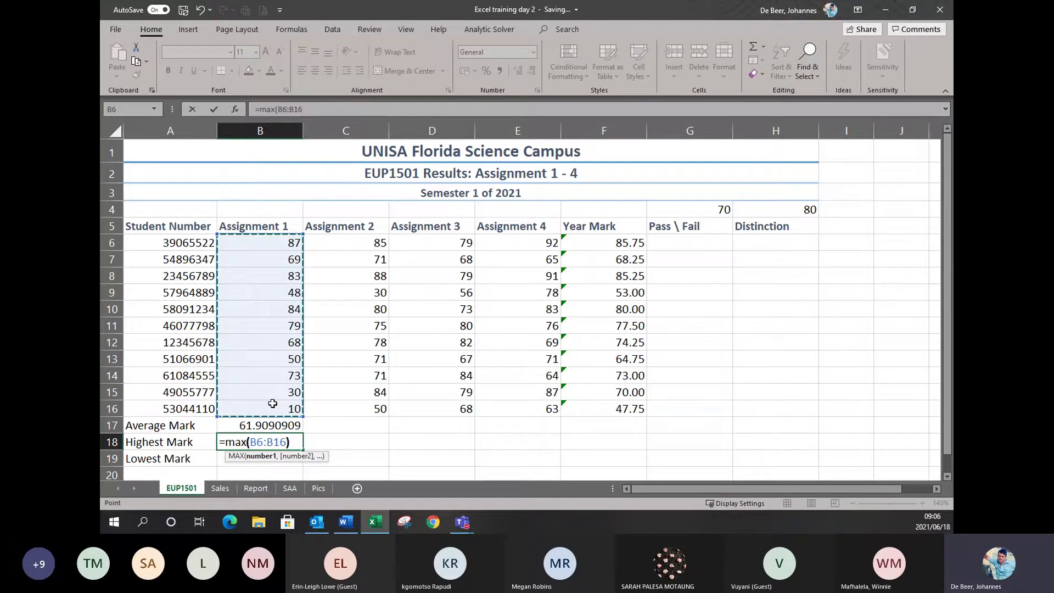
{"action": "key", "text": "Return"}
Step: Calculate the lowest mark for Assignment 1 in B19 with =min(B6:B16)
{"action": "type", "text": "=min"}
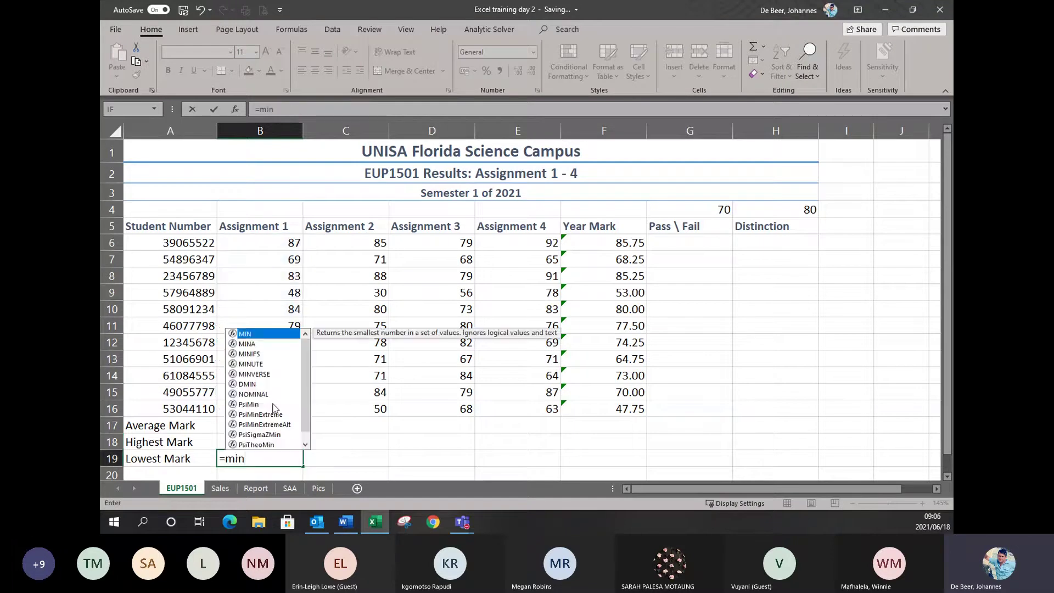
{"action": "type", "text": "("}
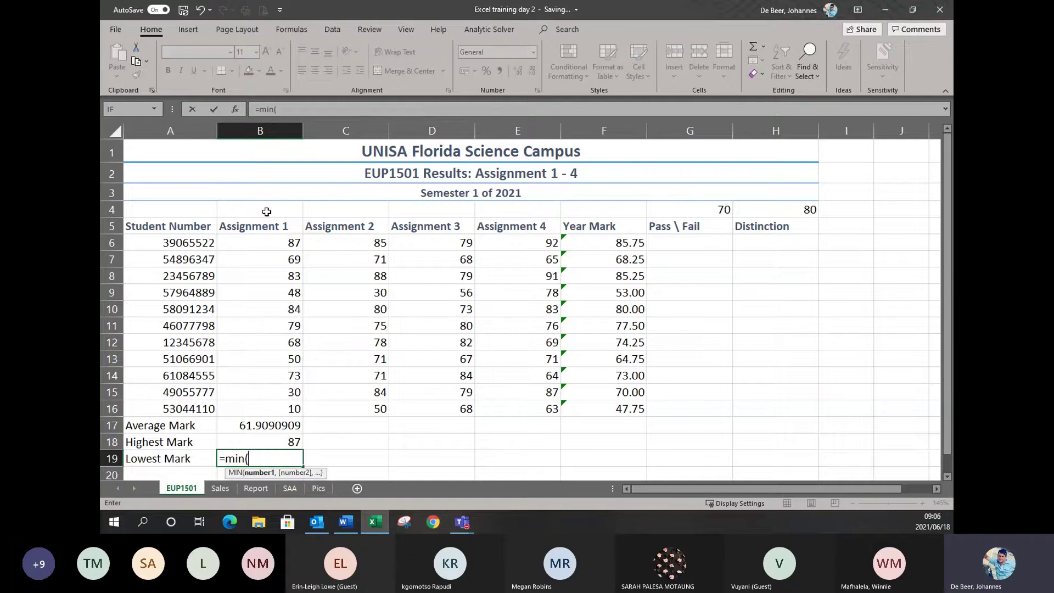
{"action": "left_click_drag", "start_coordinate": [266, 242], "coordinate": [268, 409]}
{"action": "key", "text": "Return"}
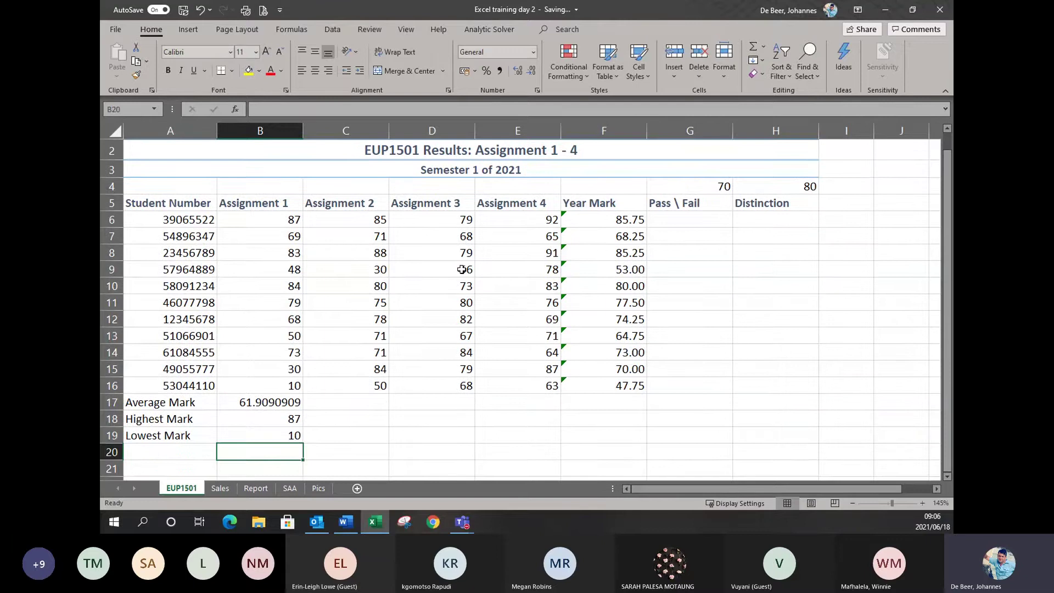
Step: Fill the average, highest and lowest mark formulas in B17:B19 across to column E
{"action": "scroll", "coordinate": [461, 269], "scroll_direction": "down", "scroll_amount": 1}
{"action": "left_click", "coordinate": [286, 350]}
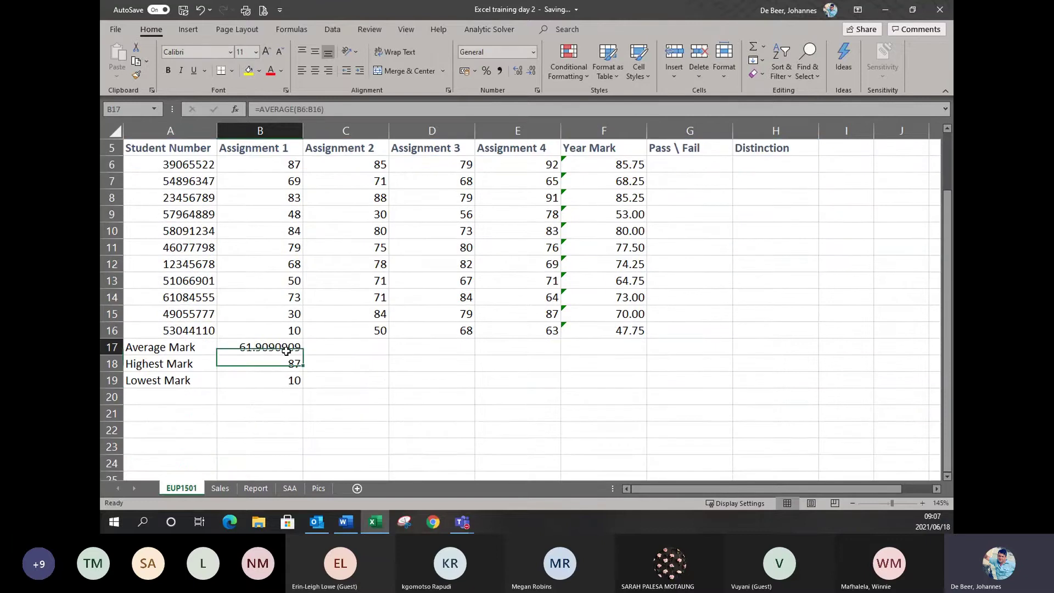
{"action": "left_click_drag", "start_coordinate": [285, 350], "coordinate": [559, 389]}
{"action": "scroll", "coordinate": [624, 355], "scroll_direction": "up", "scroll_amount": 1}
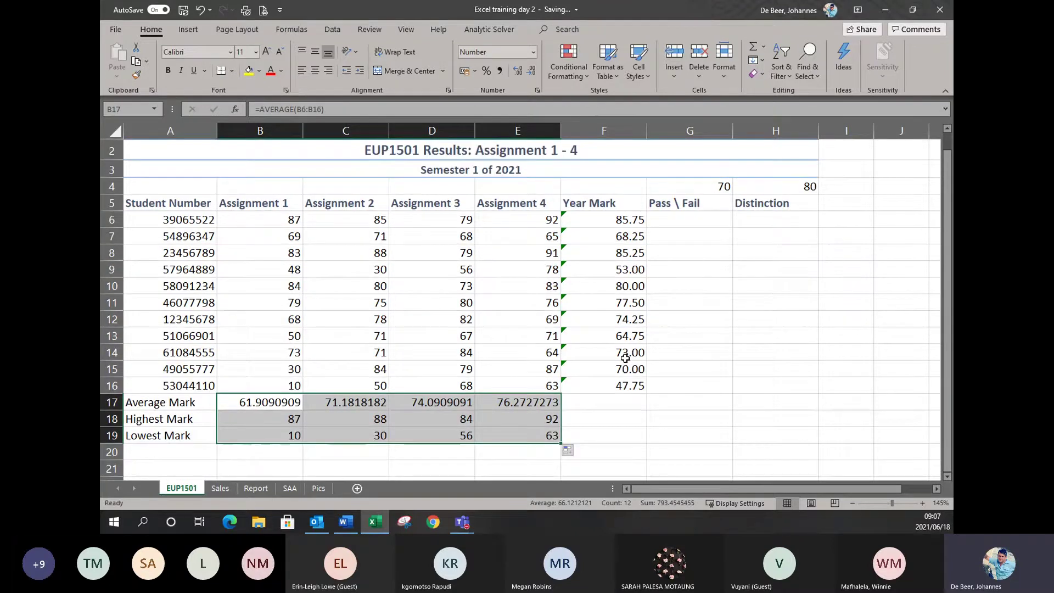
{"action": "scroll", "coordinate": [625, 358], "scroll_direction": "up", "scroll_amount": 1}
{"action": "left_click", "coordinate": [749, 358]}
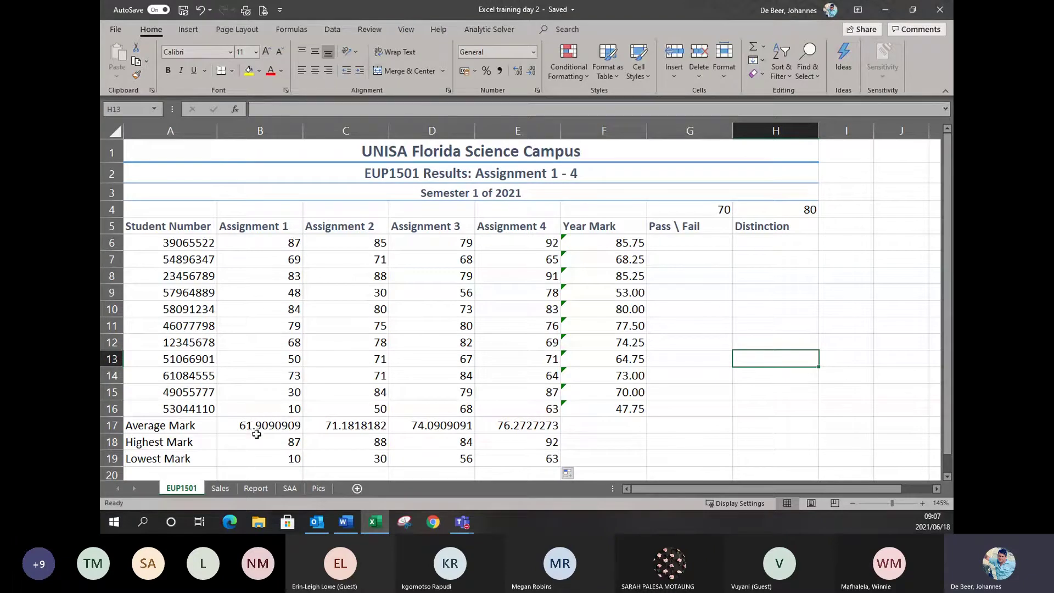
Step: Reduce the average marks in B17:E17 to zero decimal places
{"action": "left_click_drag", "start_coordinate": [256, 434], "coordinate": [518, 435]}
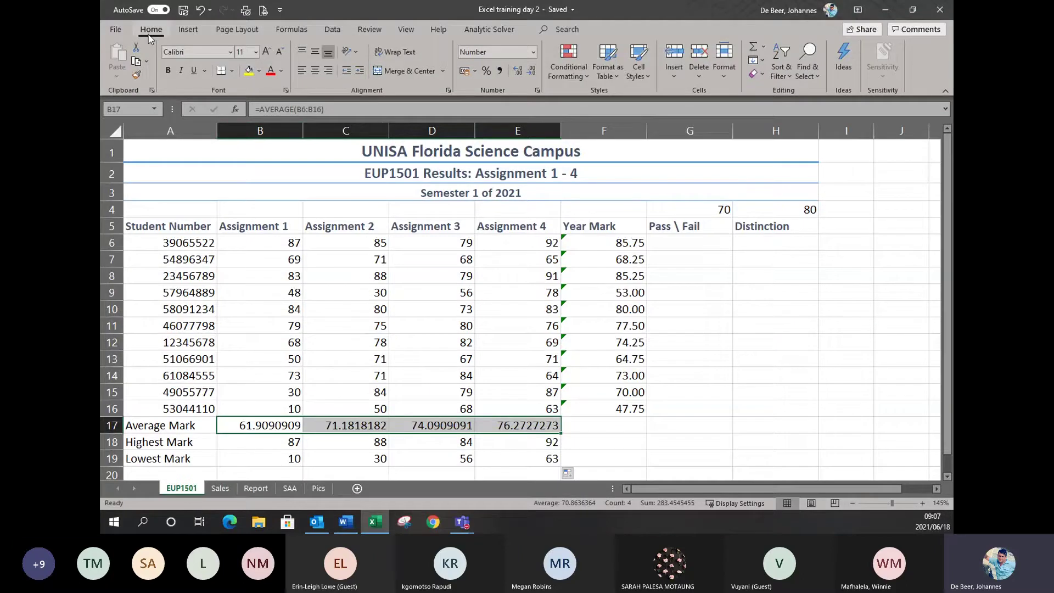
{"action": "left_click", "coordinate": [529, 74]}
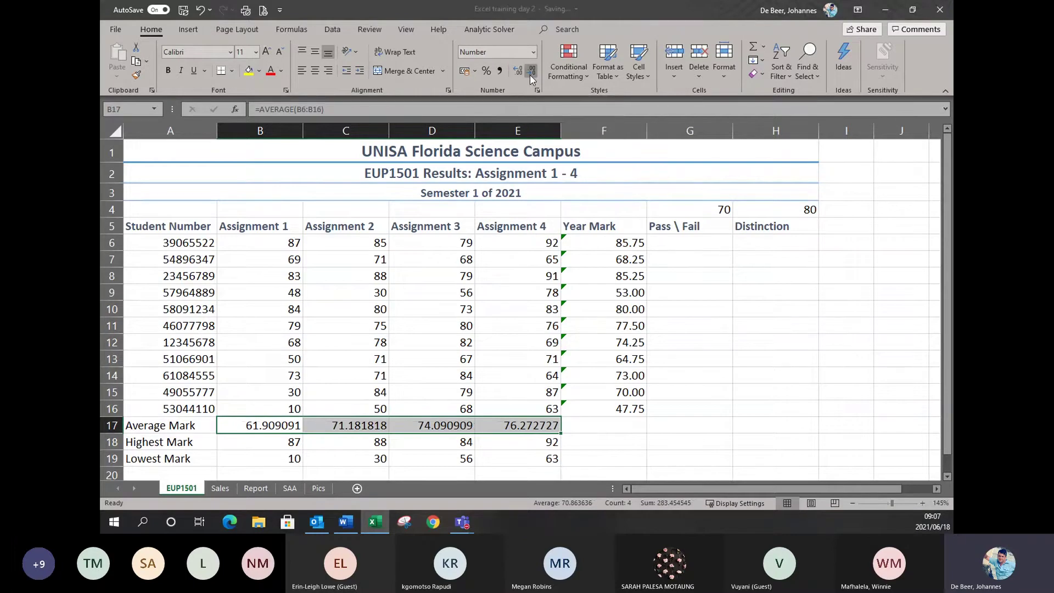
{"action": "left_click", "coordinate": [529, 75]}
{"action": "left_click", "coordinate": [529, 74]}
{"action": "left_click", "coordinate": [529, 75]}
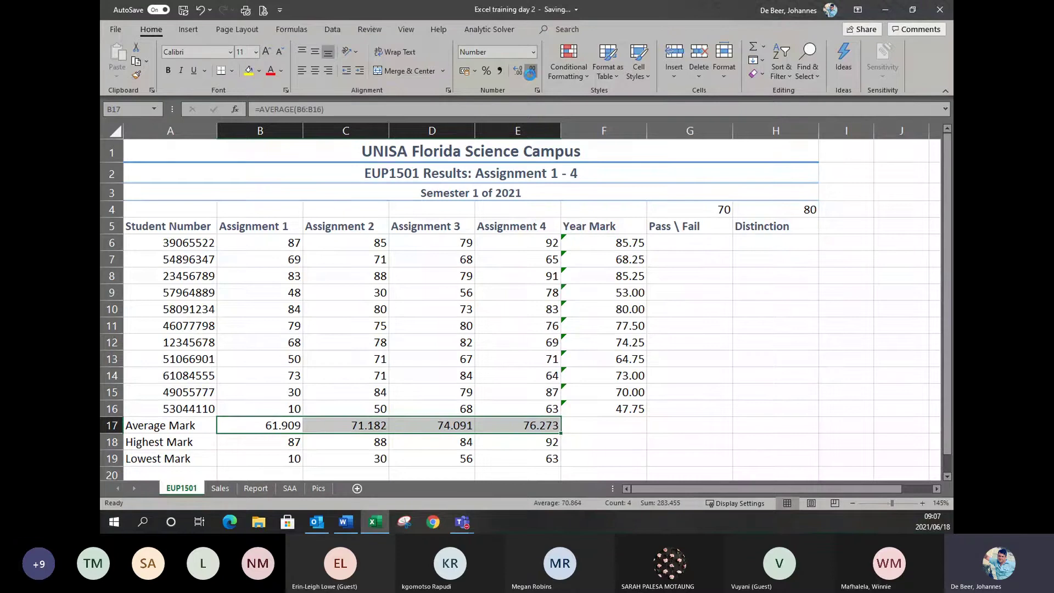
{"action": "left_click", "coordinate": [531, 75]}
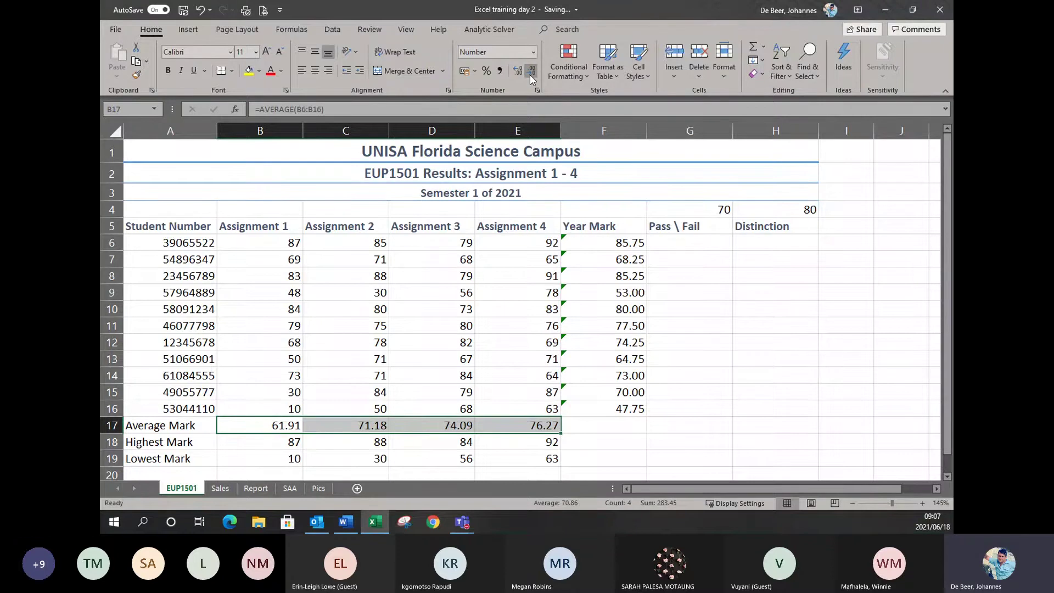
{"action": "double_click", "coordinate": [529, 75]}
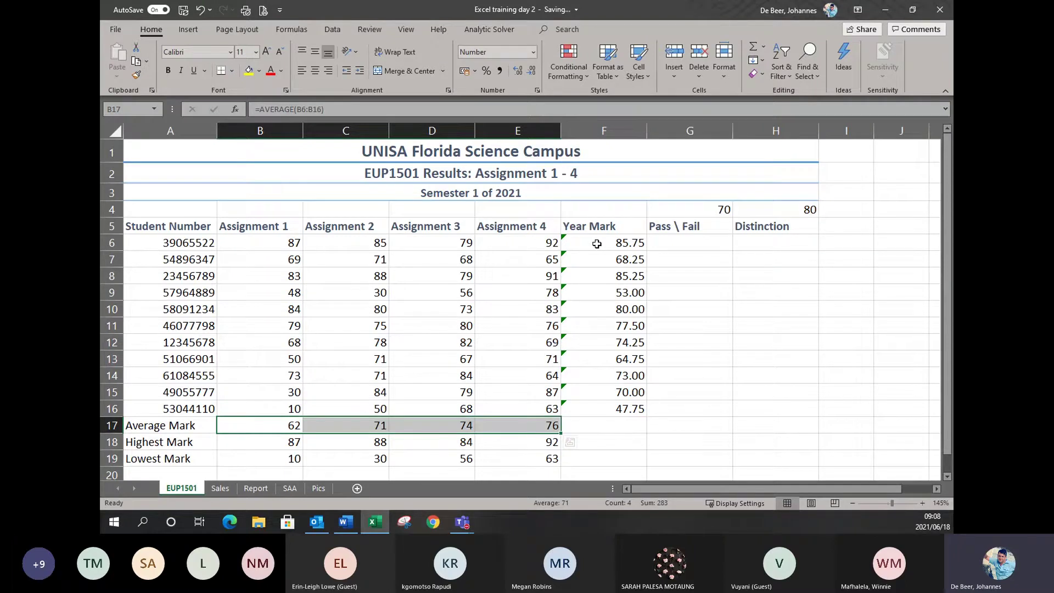
Step: Reduce the Year Mark values in F6:F16 to zero decimal places
{"action": "left_click_drag", "start_coordinate": [596, 243], "coordinate": [603, 409]}
{"action": "left_click", "coordinate": [533, 72]}
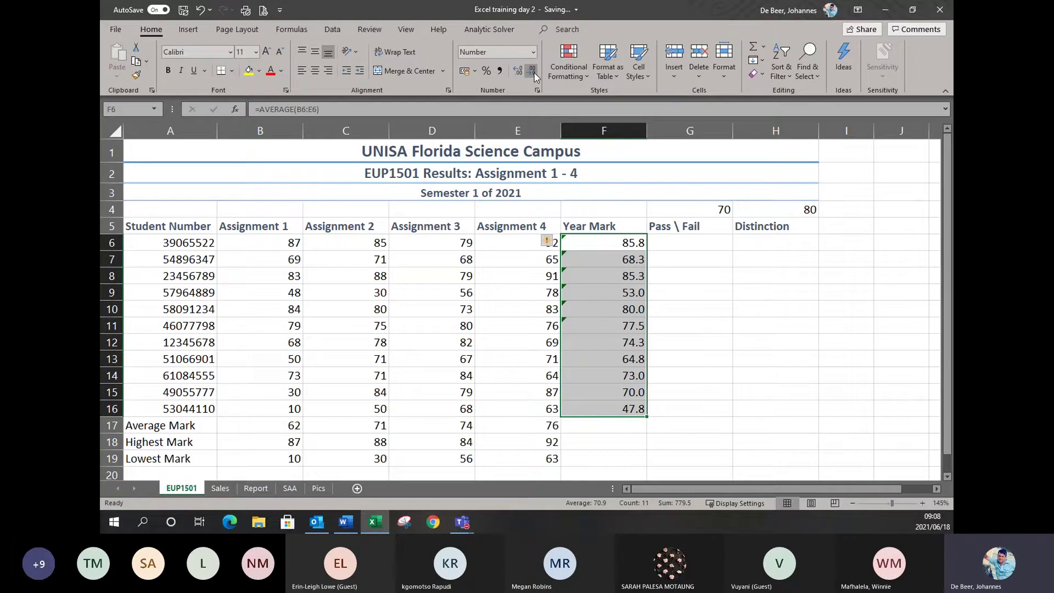
{"action": "left_click", "coordinate": [531, 71]}
{"action": "left_click", "coordinate": [708, 273]}
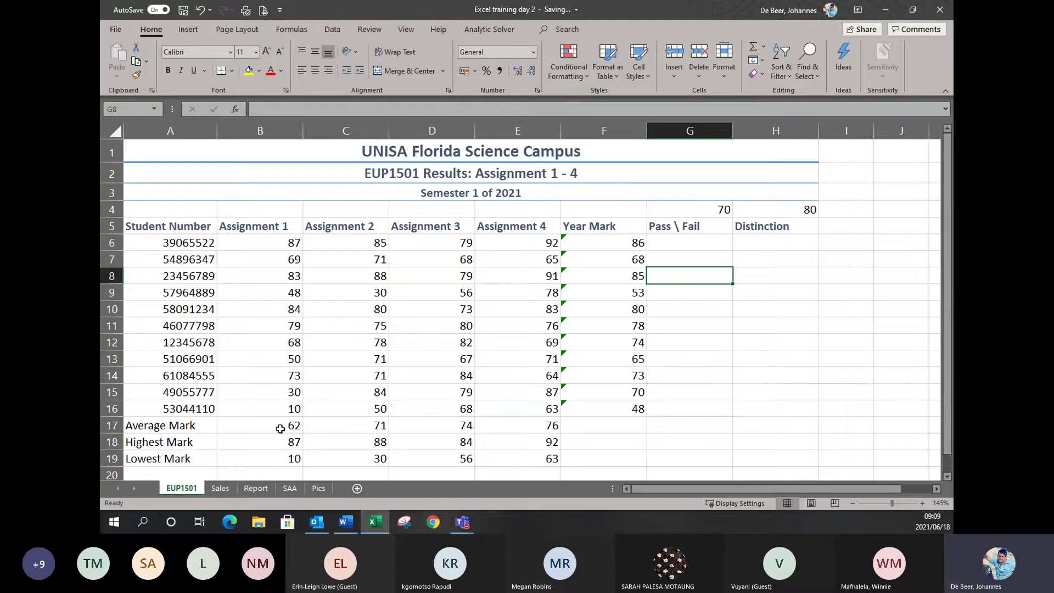
{"action": "left_click", "coordinate": [686, 242]}
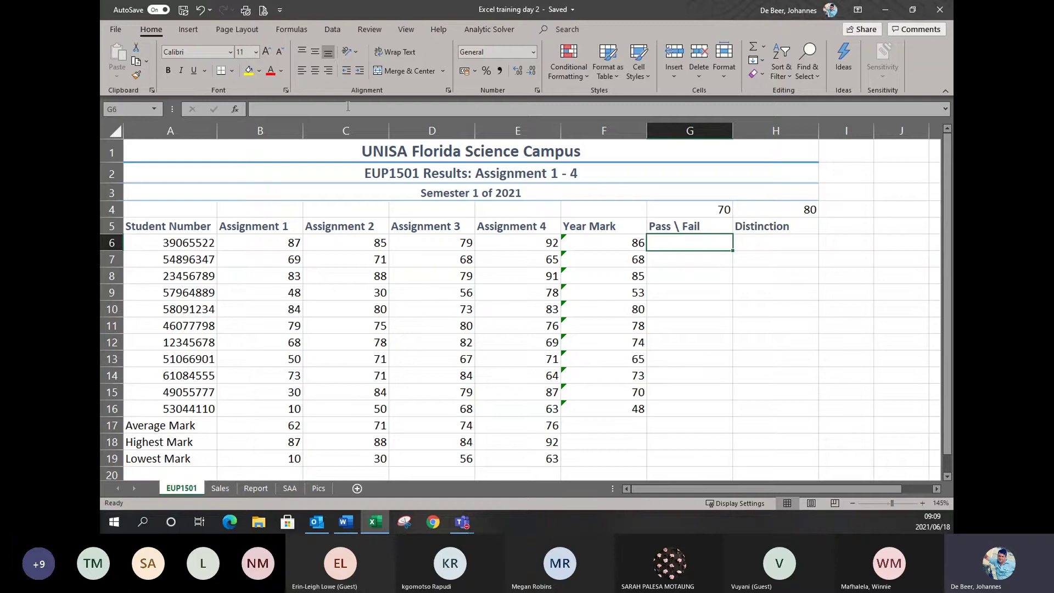
{"action": "left_click", "coordinate": [235, 110]}
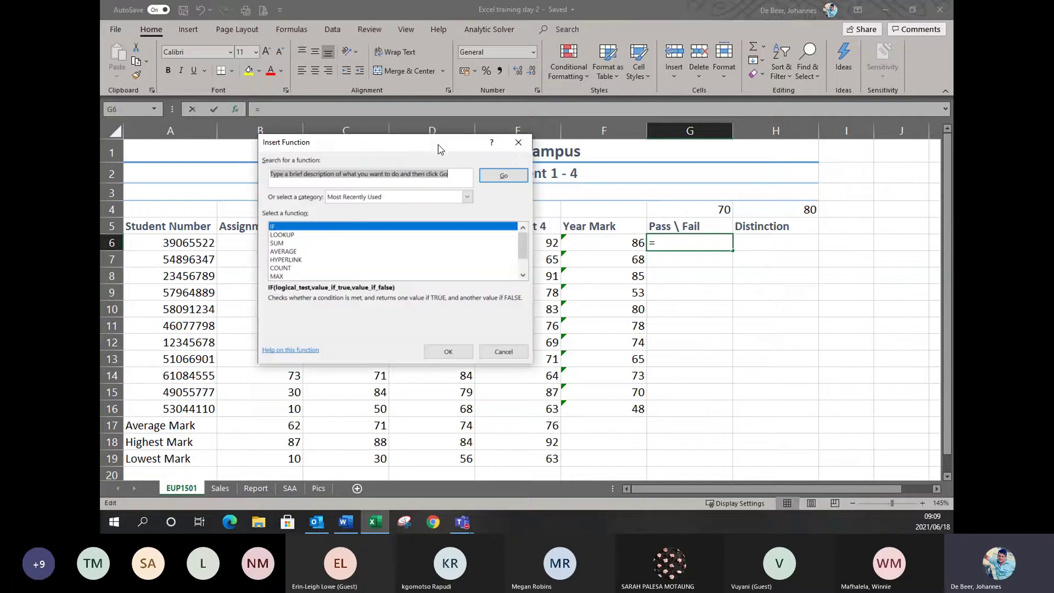
{"action": "left_click_drag", "start_coordinate": [438, 145], "coordinate": [465, 163]}
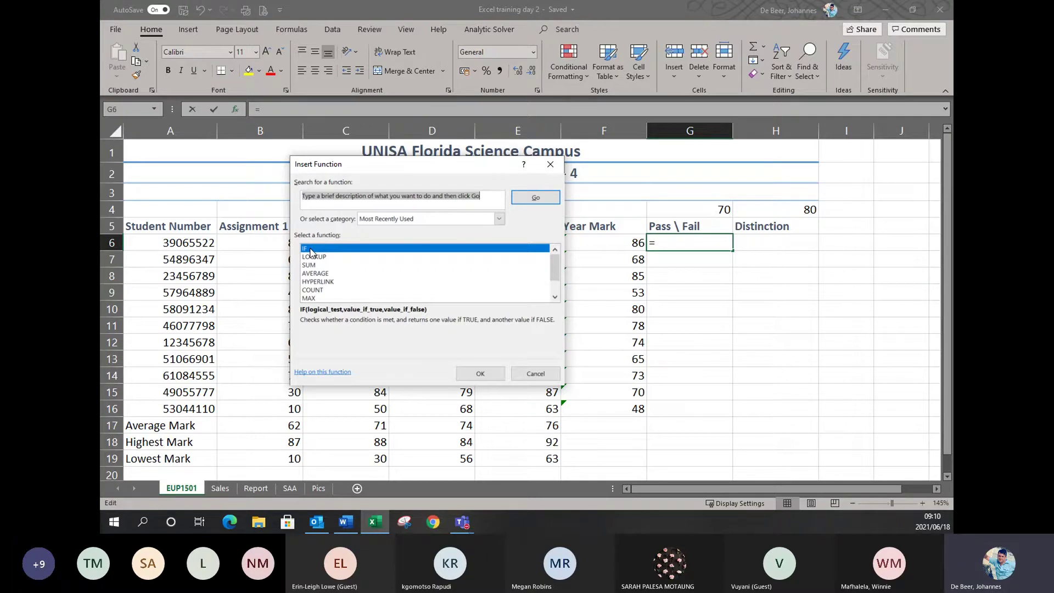
{"action": "left_click", "coordinate": [311, 253]}
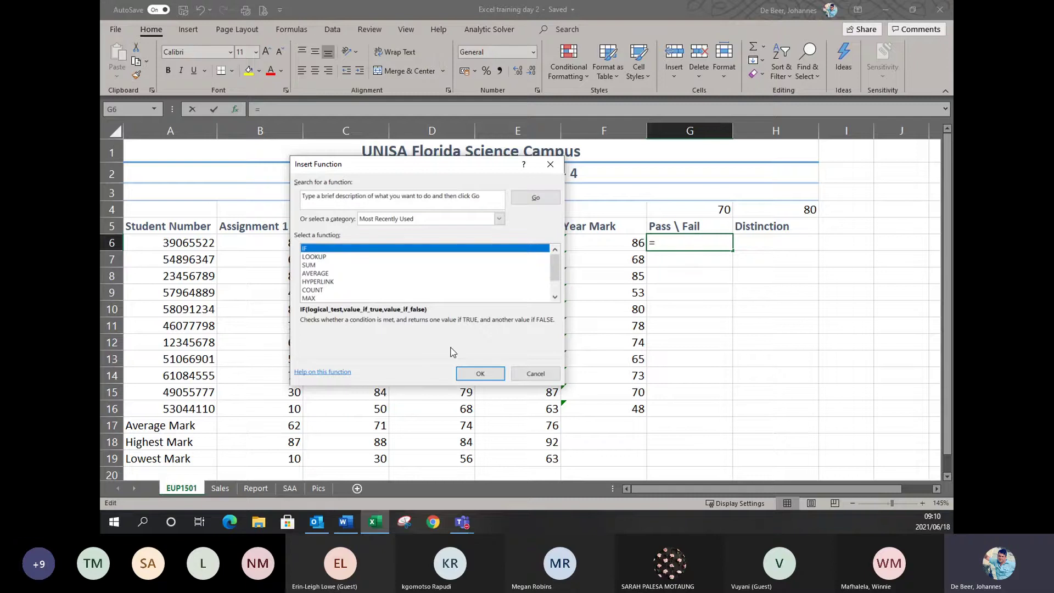
{"action": "left_click", "coordinate": [475, 373]}
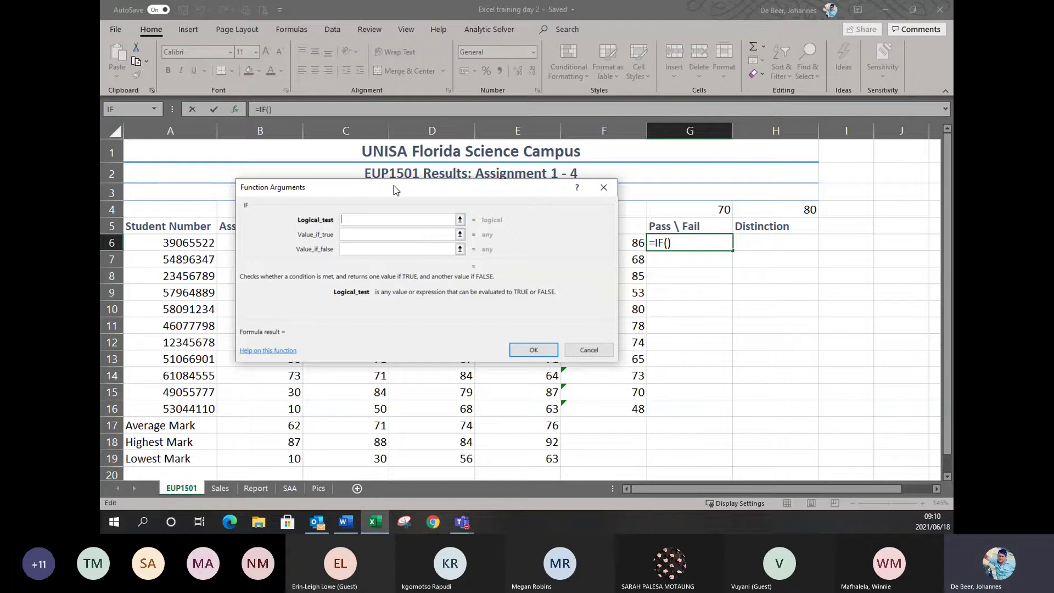
{"action": "left_click_drag", "start_coordinate": [394, 189], "coordinate": [424, 224]}
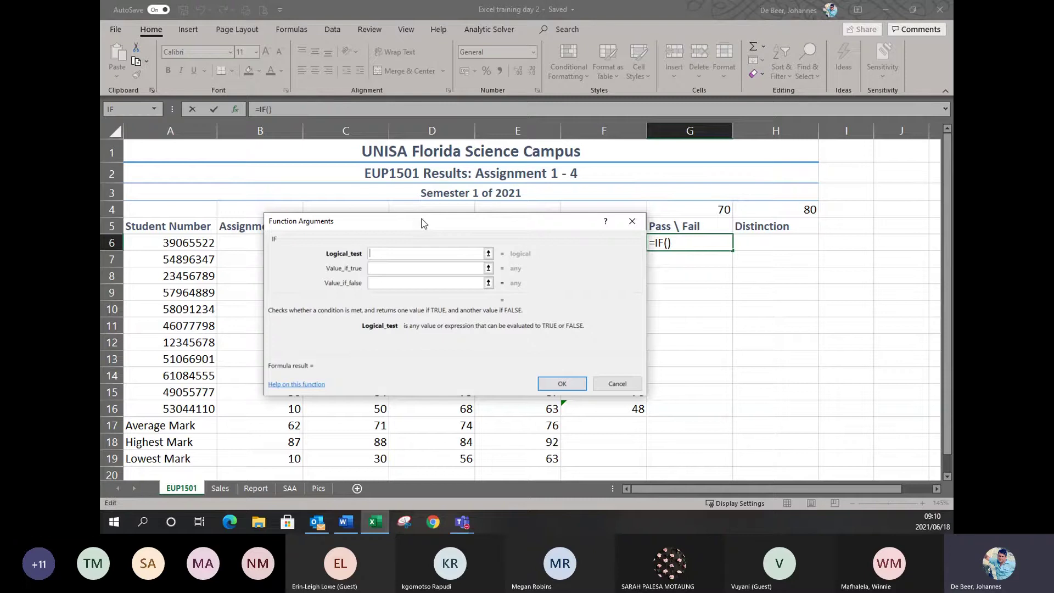
{"action": "left_click_drag", "start_coordinate": [424, 224], "coordinate": [612, 299]}
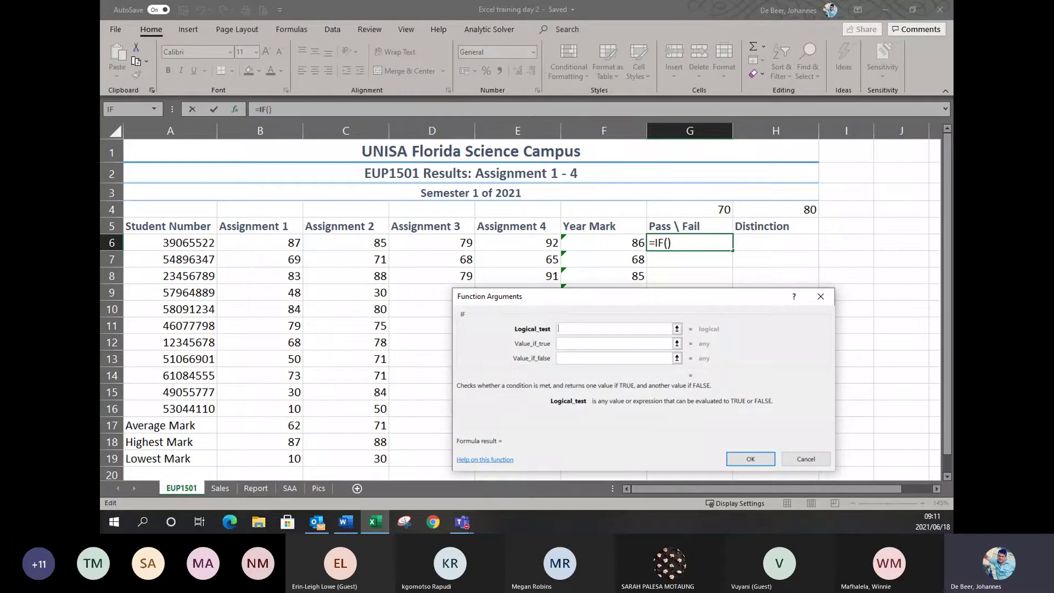
{"action": "key", "text": "alt+Tab"}
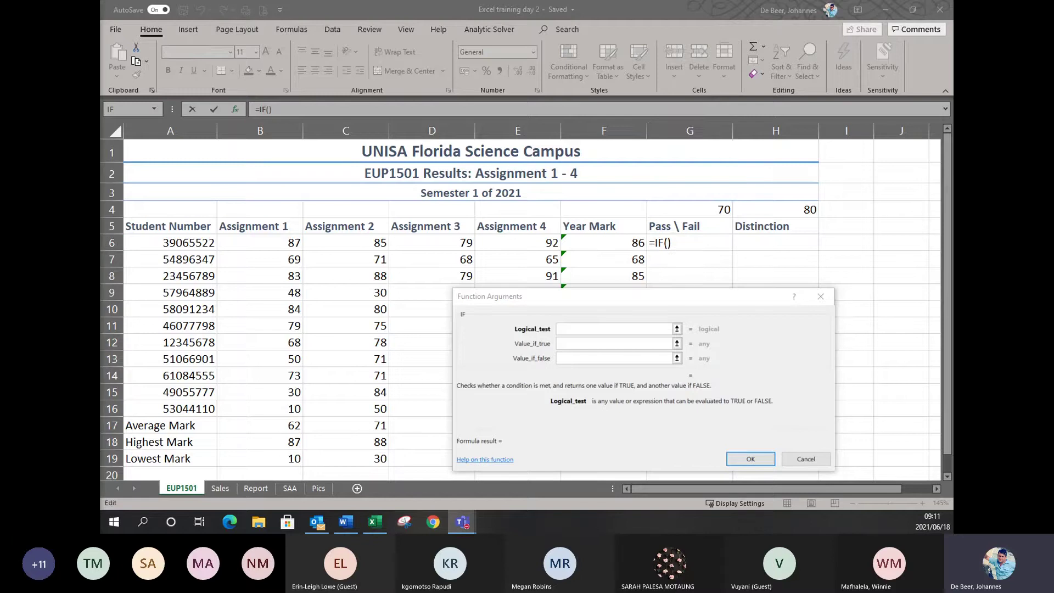
{"action": "left_click_drag", "start_coordinate": [664, 296], "coordinate": [663, 295]}
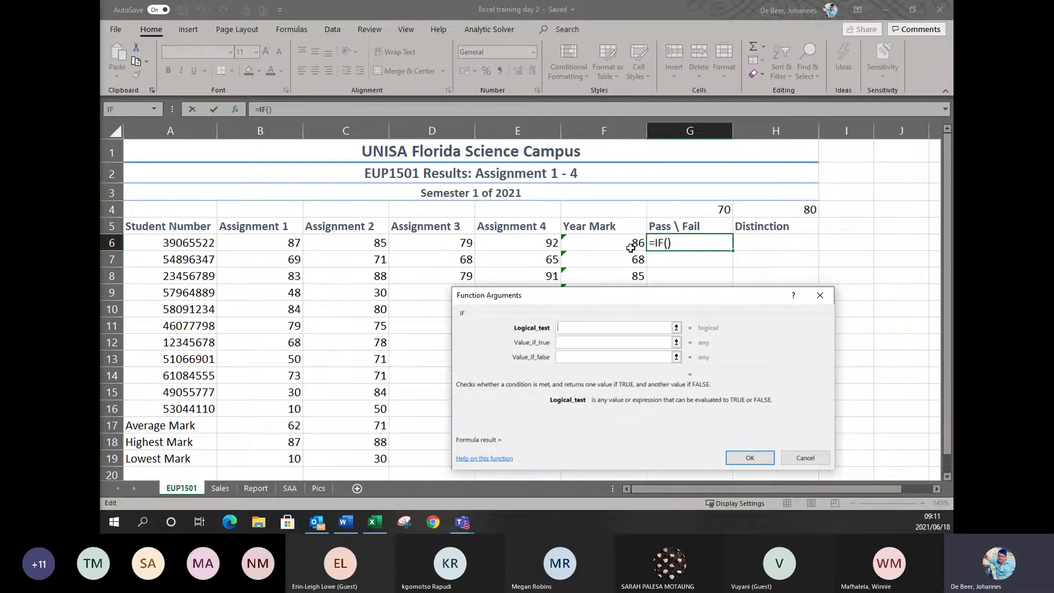
{"action": "left_click", "coordinate": [601, 241]}
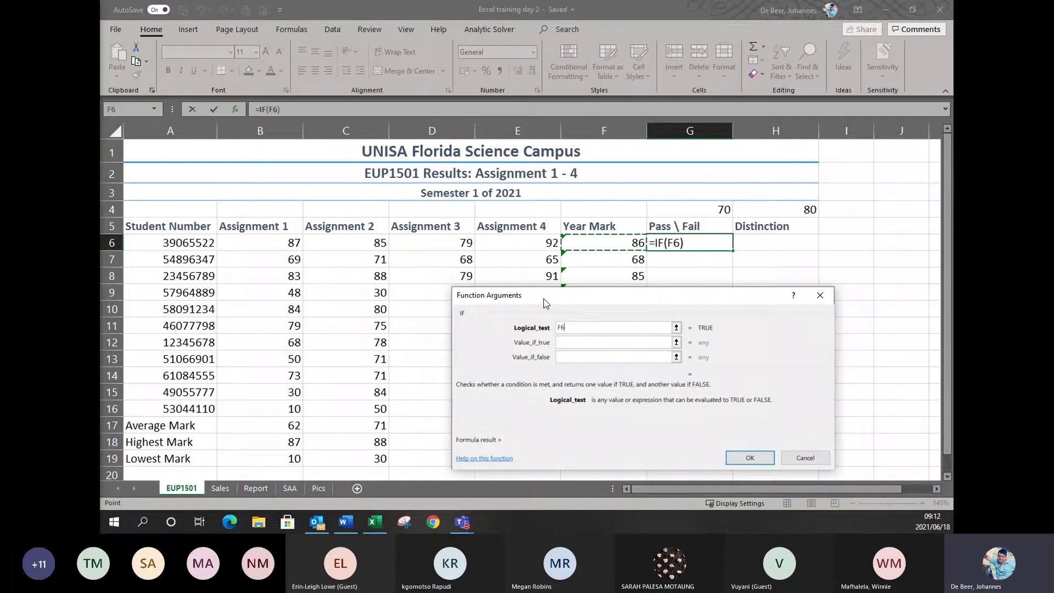
{"action": "left_click", "coordinate": [812, 459]}
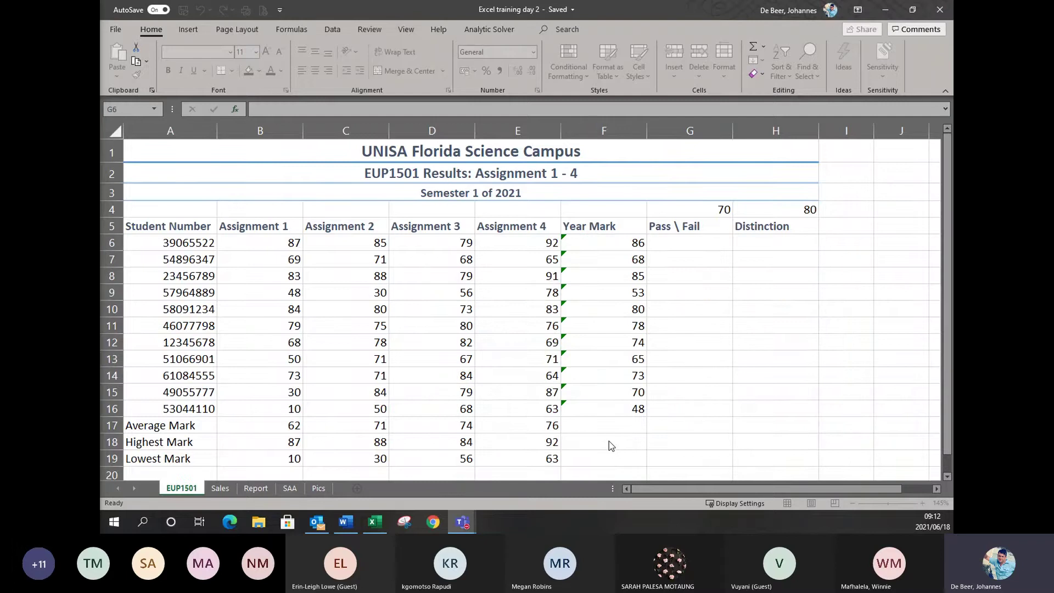
Step: Look at the keyboard and mouse pictures on the Pics sheet
{"action": "left_click", "coordinate": [319, 488]}
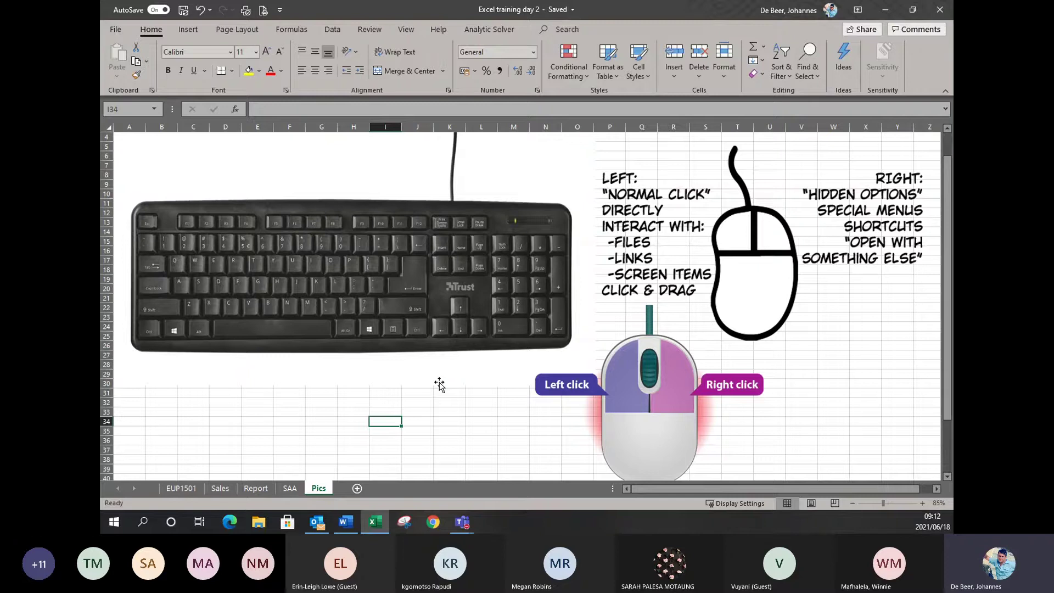
{"action": "left_click", "coordinate": [439, 384]}
{"action": "scroll", "coordinate": [439, 384], "scroll_direction": "up", "scroll_amount": 3}
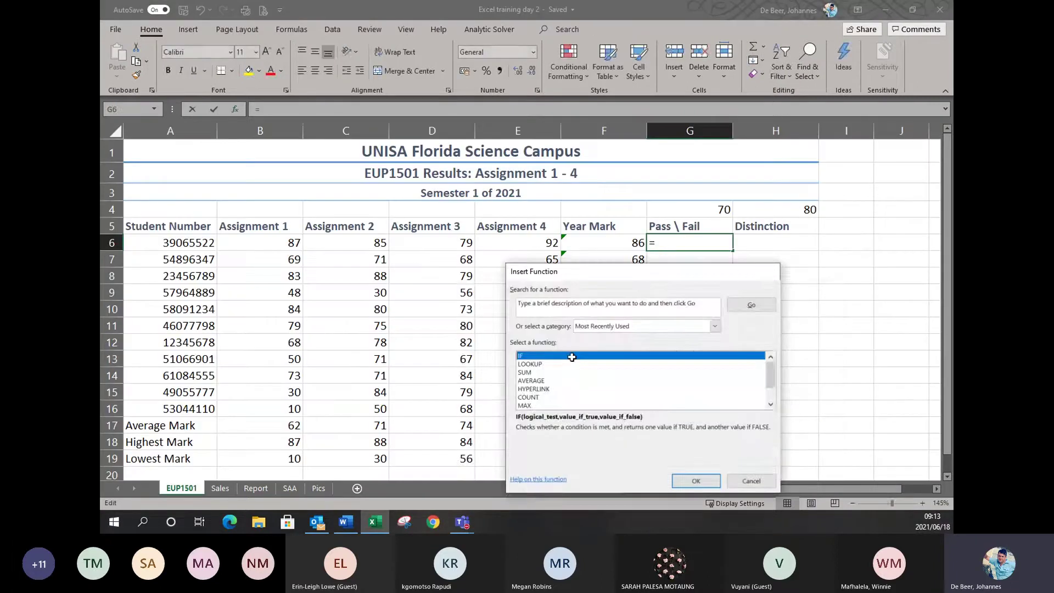
Step: Insert an IF function in G6 on the EUP1501 sheet with the logical test F6>G4
{"action": "key", "text": "Return"}
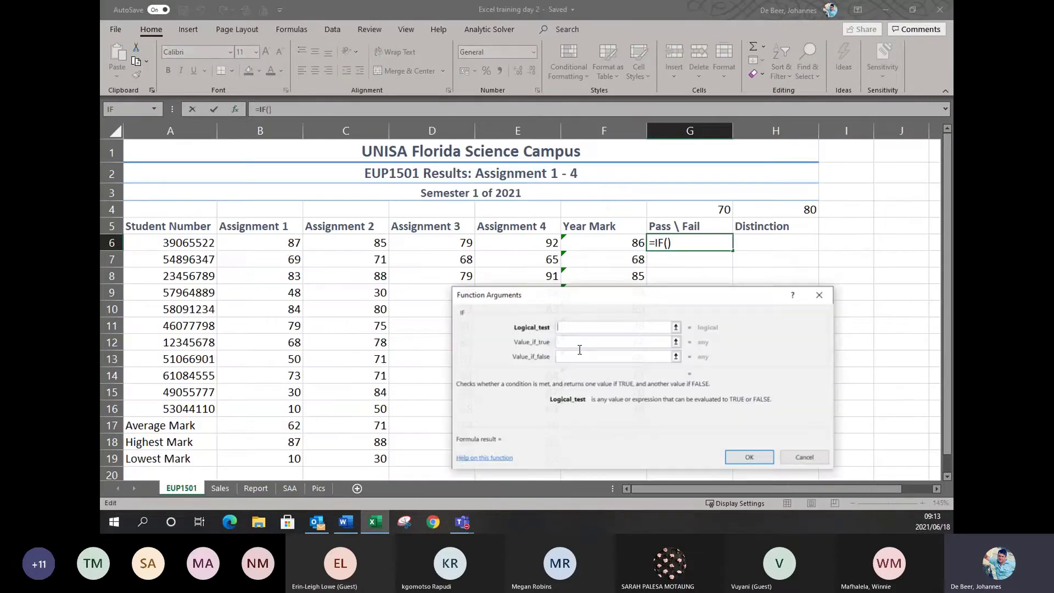
{"action": "left_click_drag", "start_coordinate": [633, 301], "coordinate": [615, 305]}
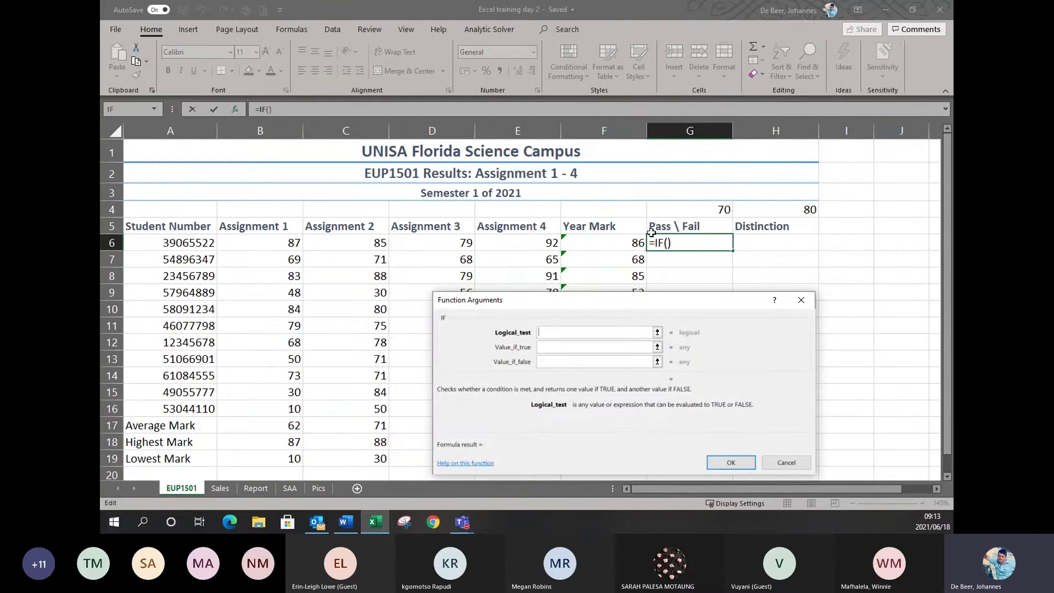
{"action": "left_click", "coordinate": [619, 243]}
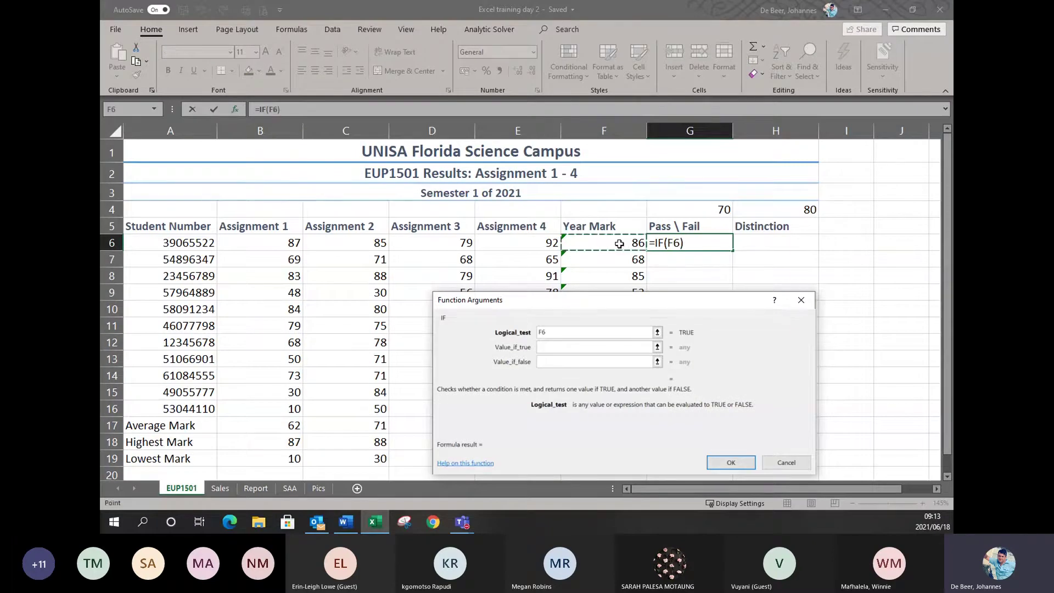
{"action": "type", "text": ">"}
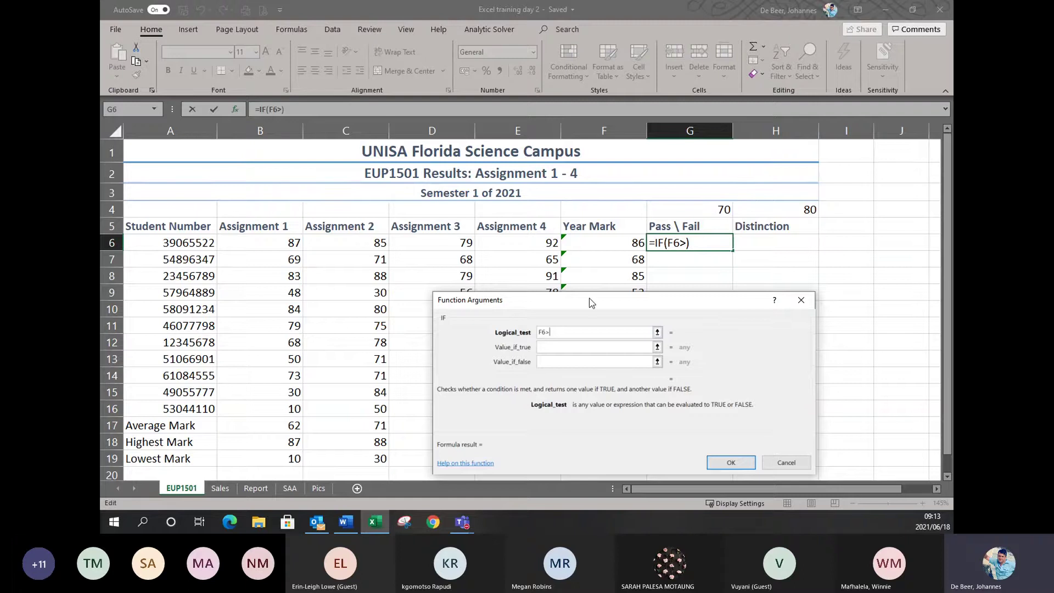
{"action": "left_click_drag", "start_coordinate": [592, 303], "coordinate": [577, 298]}
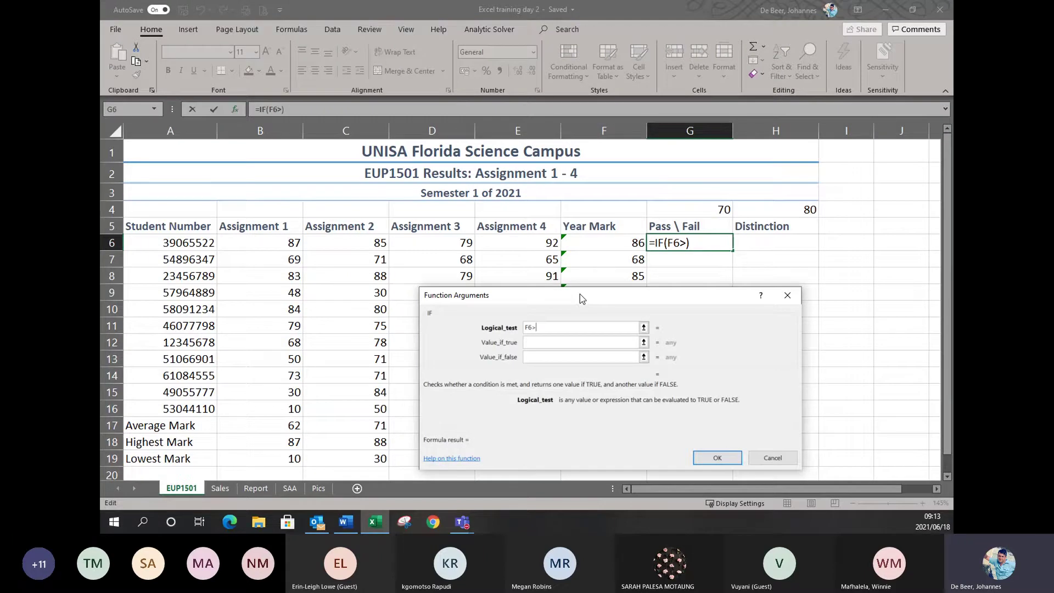
{"action": "left_click", "coordinate": [704, 214]}
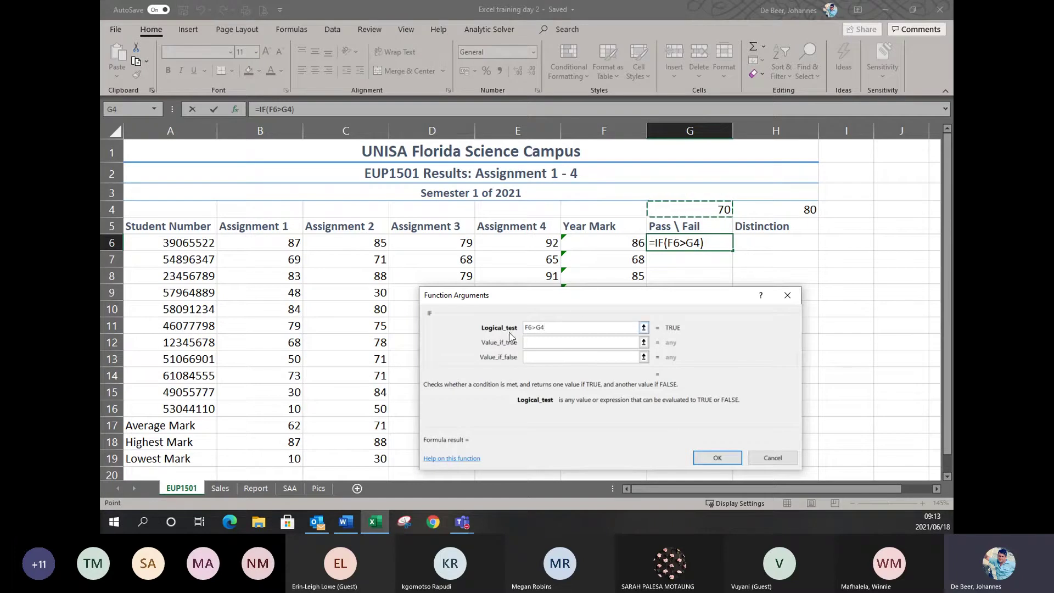
Step: Complete the IF function in G6 with "Passed" as the value if true and "Failed" as the value if false
{"action": "left_click", "coordinate": [566, 342]}
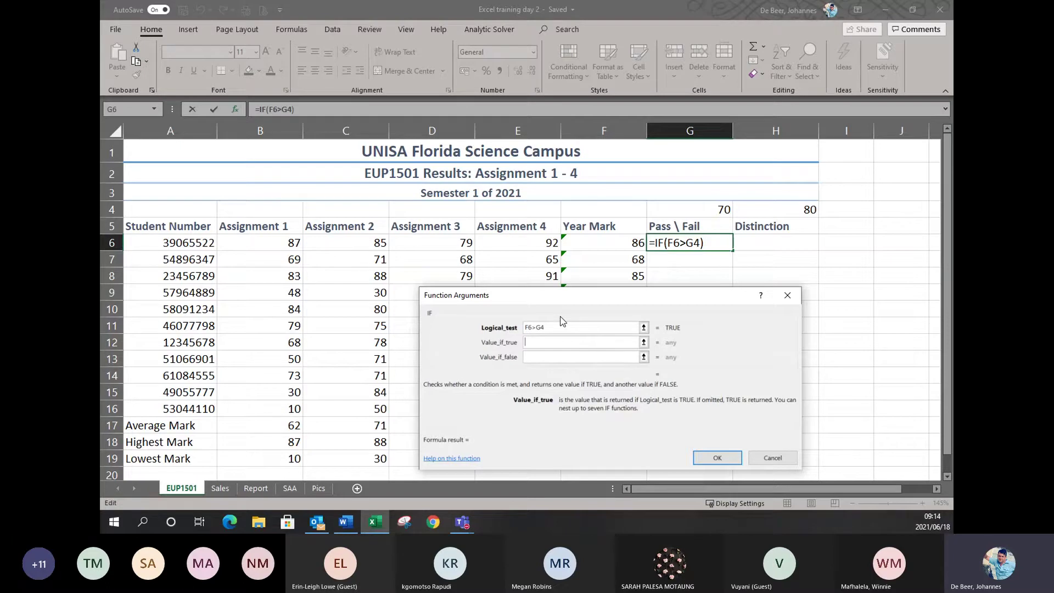
{"action": "type", "text": "Passed"}
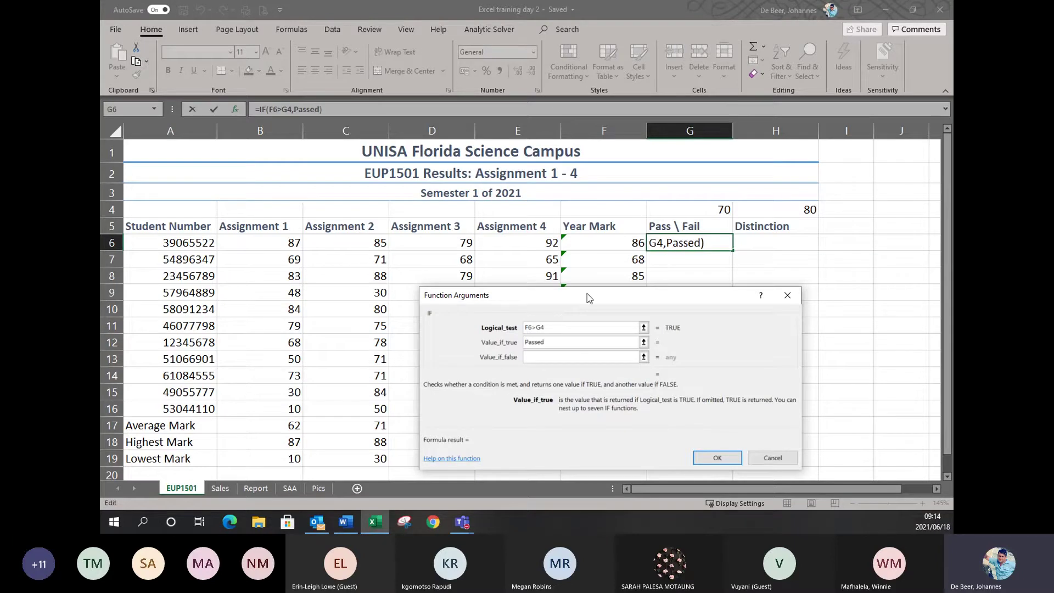
{"action": "left_click_drag", "start_coordinate": [587, 293], "coordinate": [571, 280]}
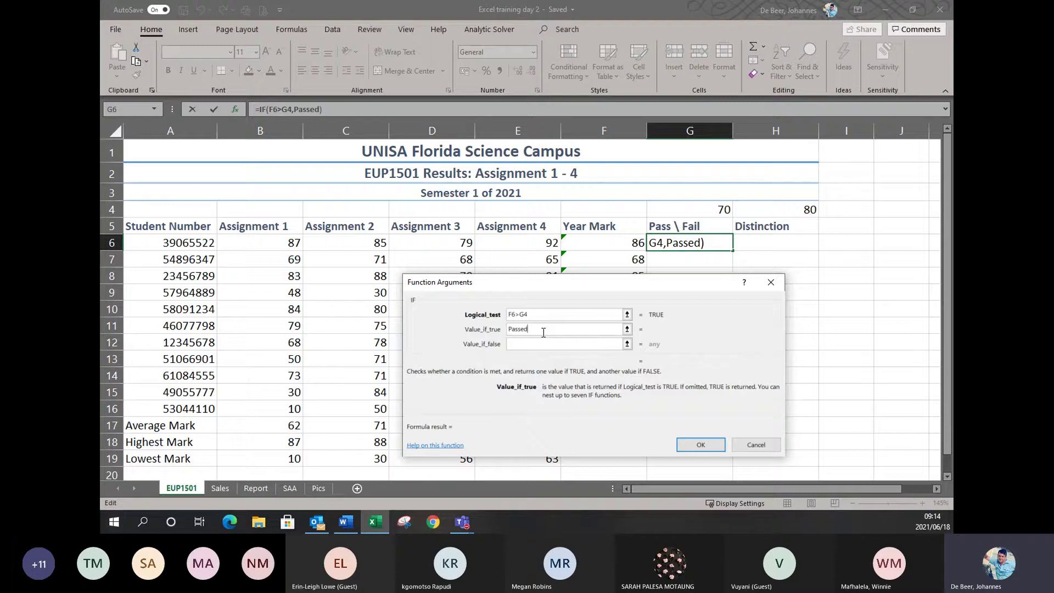
{"action": "left_click", "coordinate": [539, 343]}
{"action": "type", "text": "Failed"}
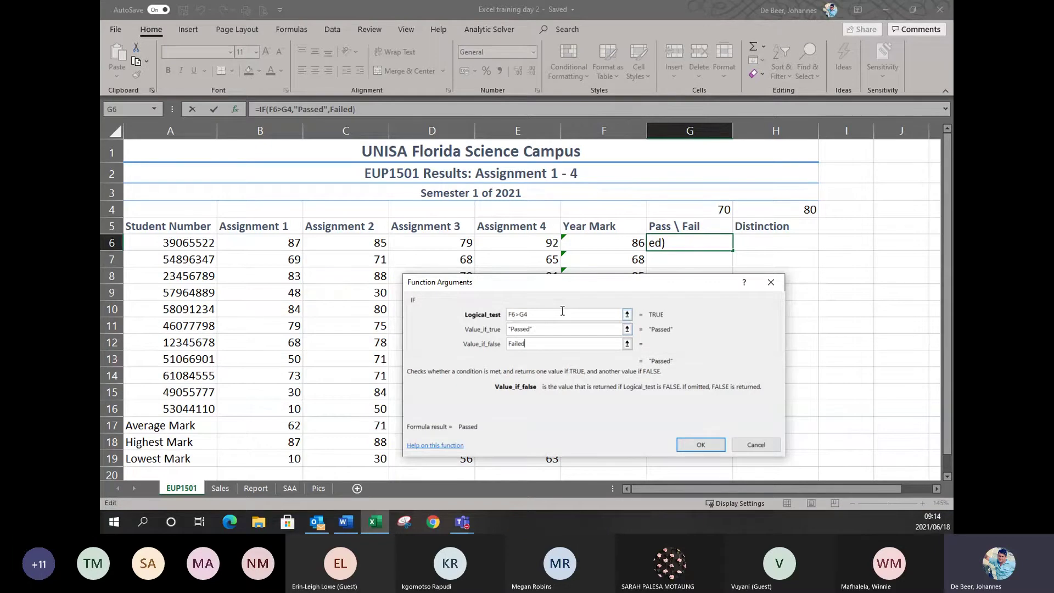
{"action": "left_click", "coordinate": [700, 444]}
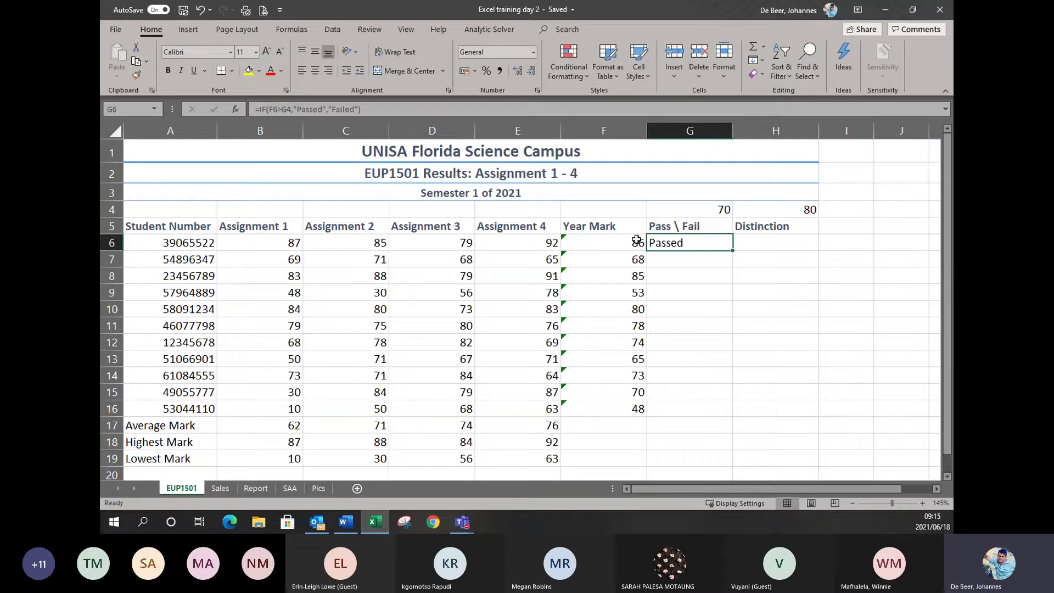
Step: Test the Pass \ Fail formula by setting the first student's Assignment 4 mark to 29 and Assignment 3 mark to 56
{"action": "left_click", "coordinate": [524, 243]}
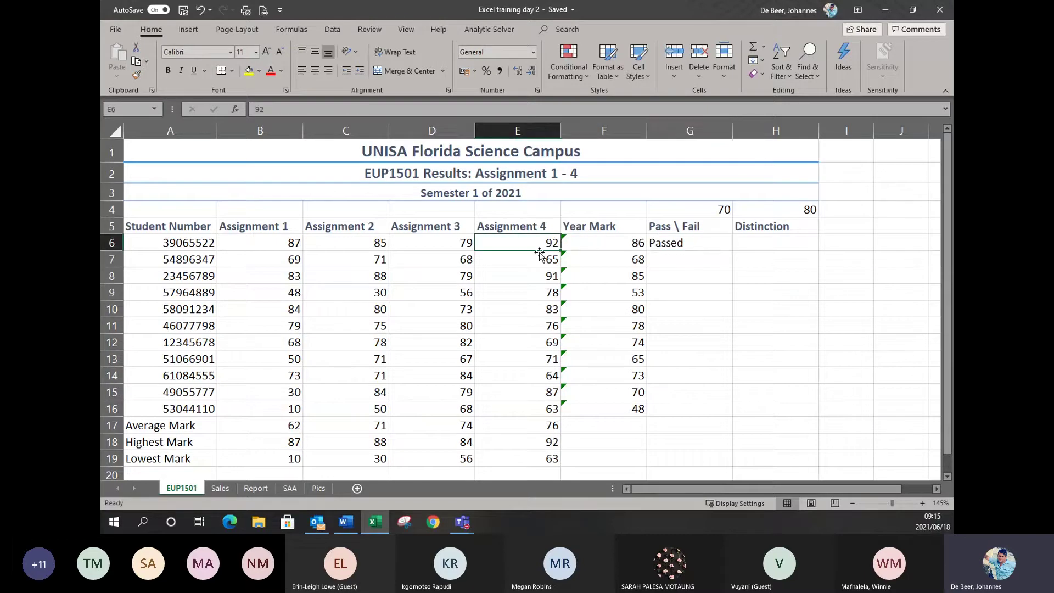
{"action": "type", "text": "29"}
{"action": "key", "text": "Return"}
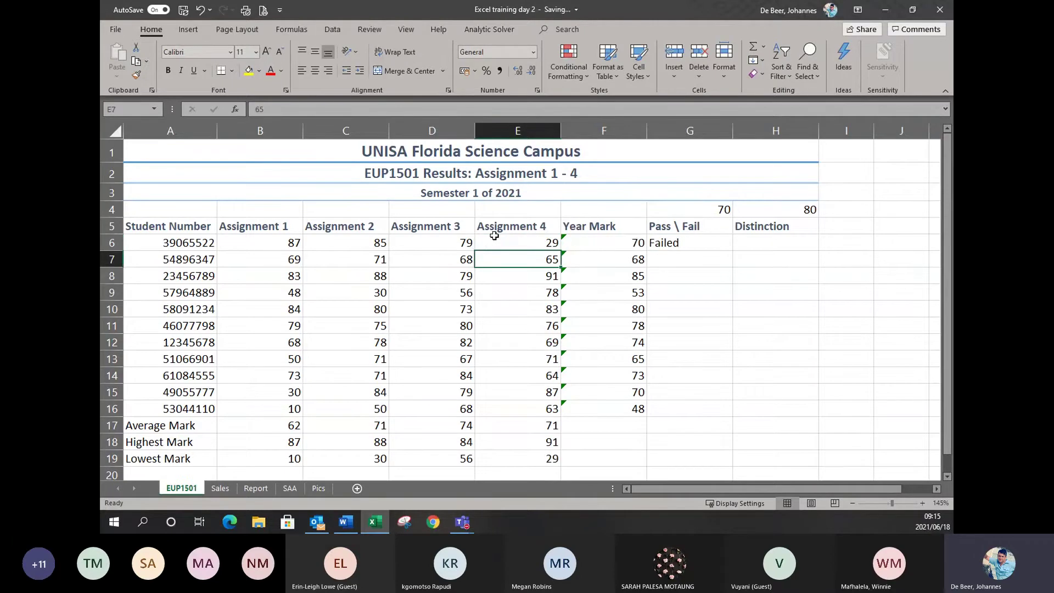
{"action": "key", "text": "Left"}
{"action": "key", "text": "Up"}
{"action": "type", "text": "56"}
{"action": "key", "text": "Return"}
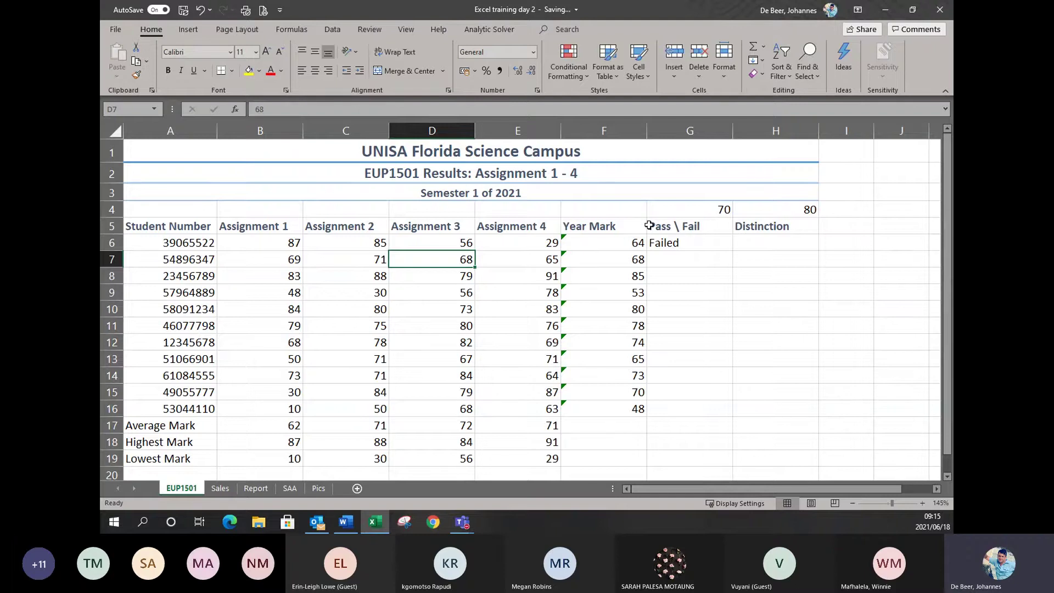
Step: Undo the two test mark changes in D6 and E6
{"action": "key", "text": "ctrl+z"}
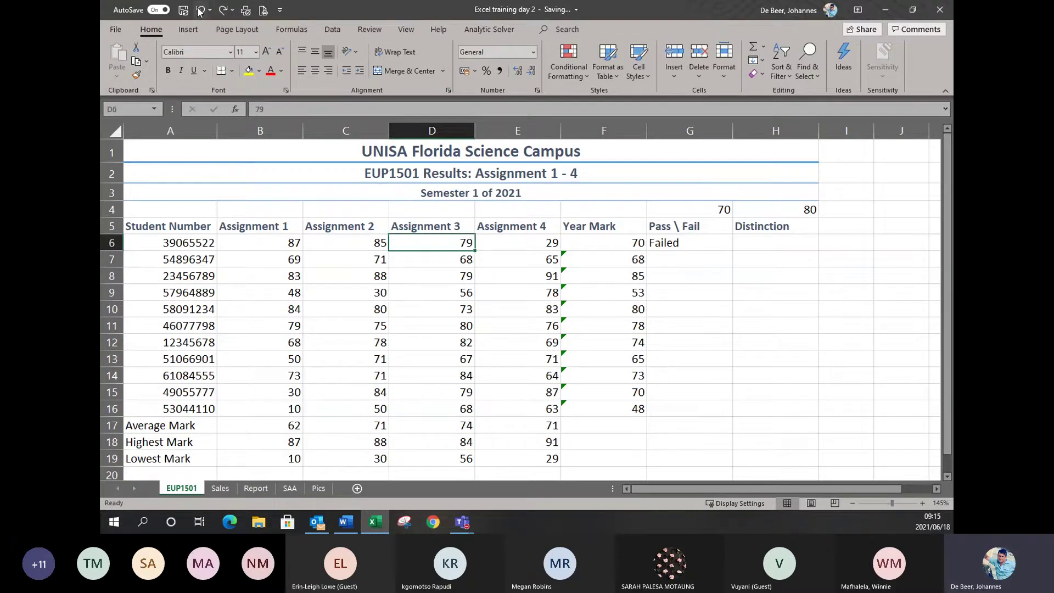
{"action": "key", "text": "ctrl+z"}
{"action": "left_click", "coordinate": [685, 263]}
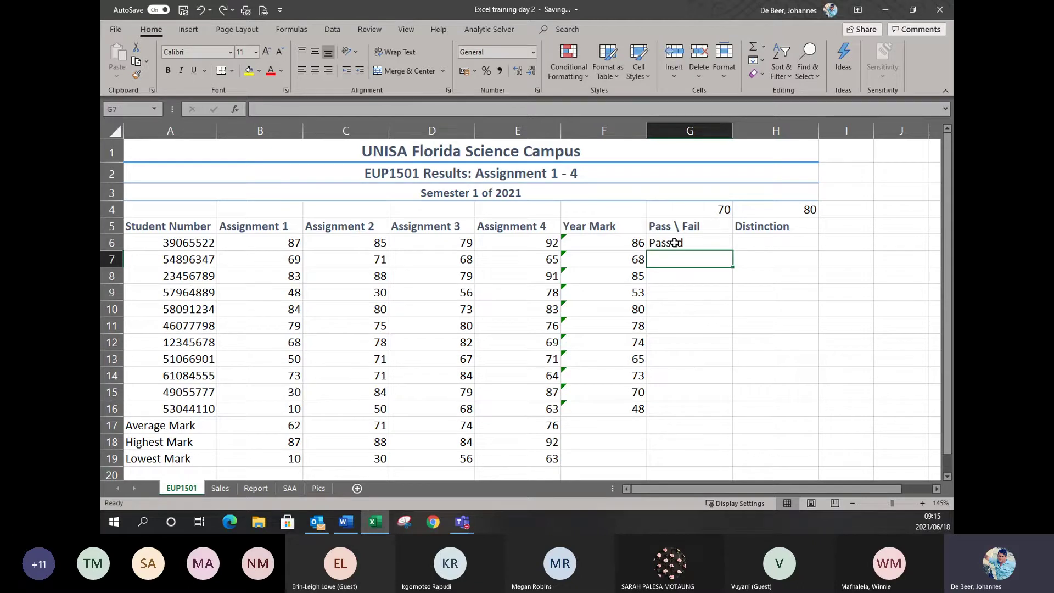
Step: Fill the IF formula from G6 down through G16 and check row 8's year mark against its result
{"action": "left_click", "coordinate": [675, 242]}
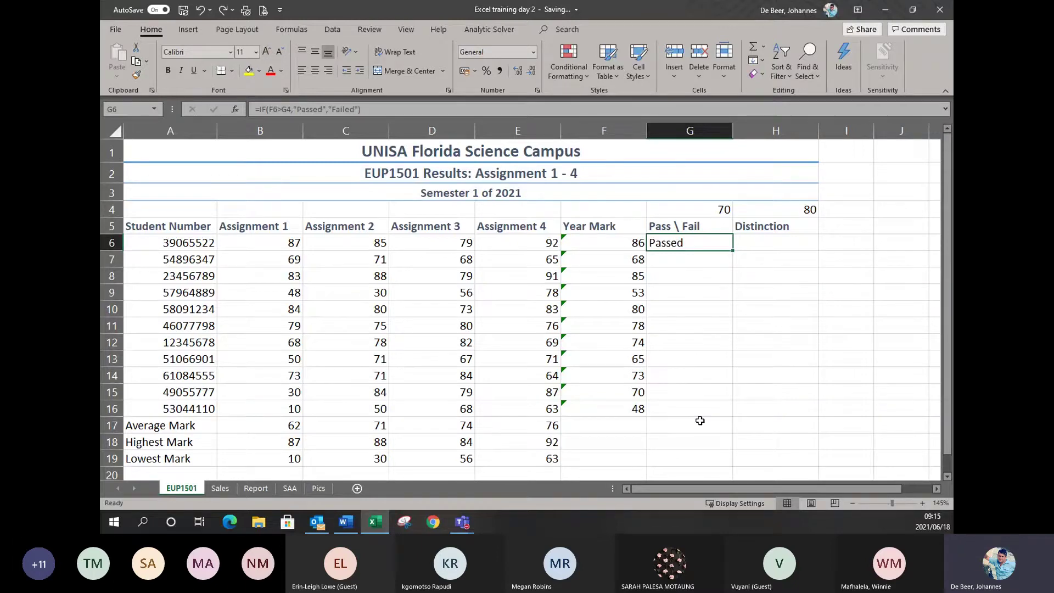
{"action": "left_click_drag", "start_coordinate": [732, 250], "coordinate": [692, 416]}
{"action": "left_click", "coordinate": [715, 270]}
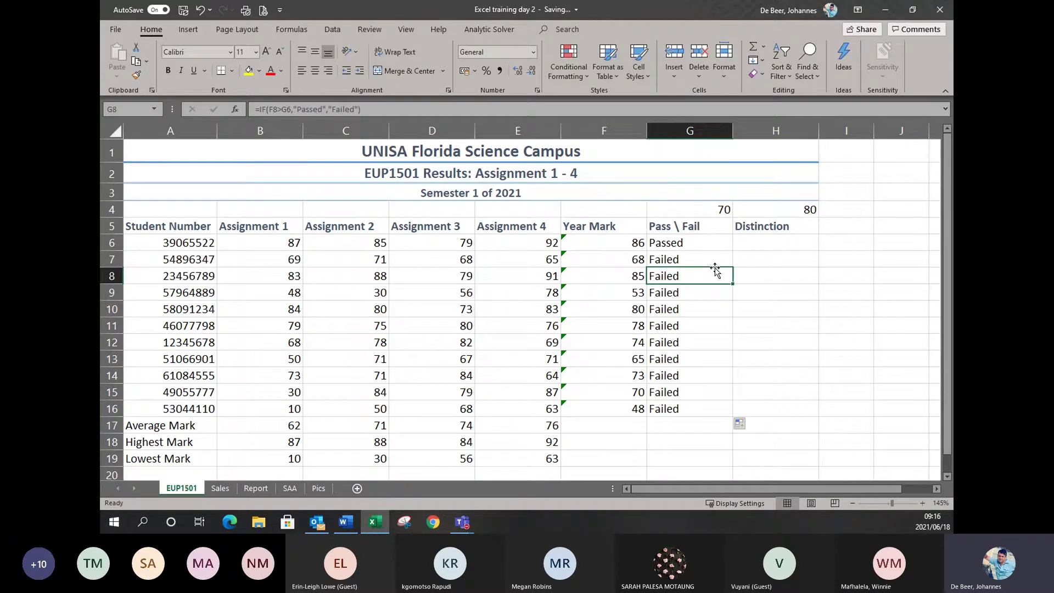
{"action": "left_click_drag", "start_coordinate": [604, 276], "coordinate": [689, 276]}
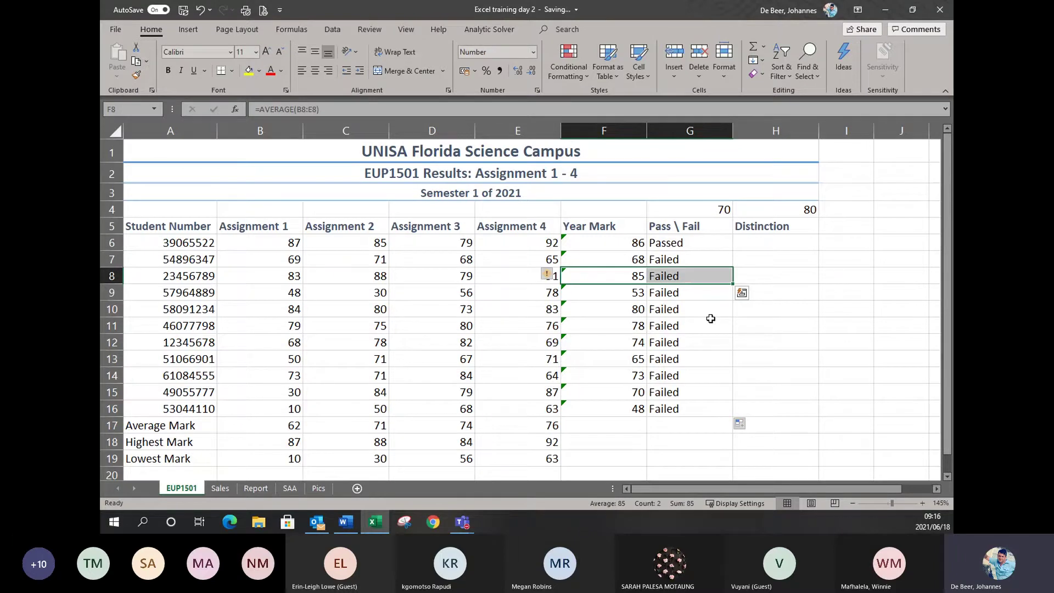
Step: Show the sheet's formulas, compare the cell references in G6 and G7, and switch back to showing values
{"action": "left_click", "coordinate": [735, 256]}
{"action": "key", "text": "ctrl+grave"}
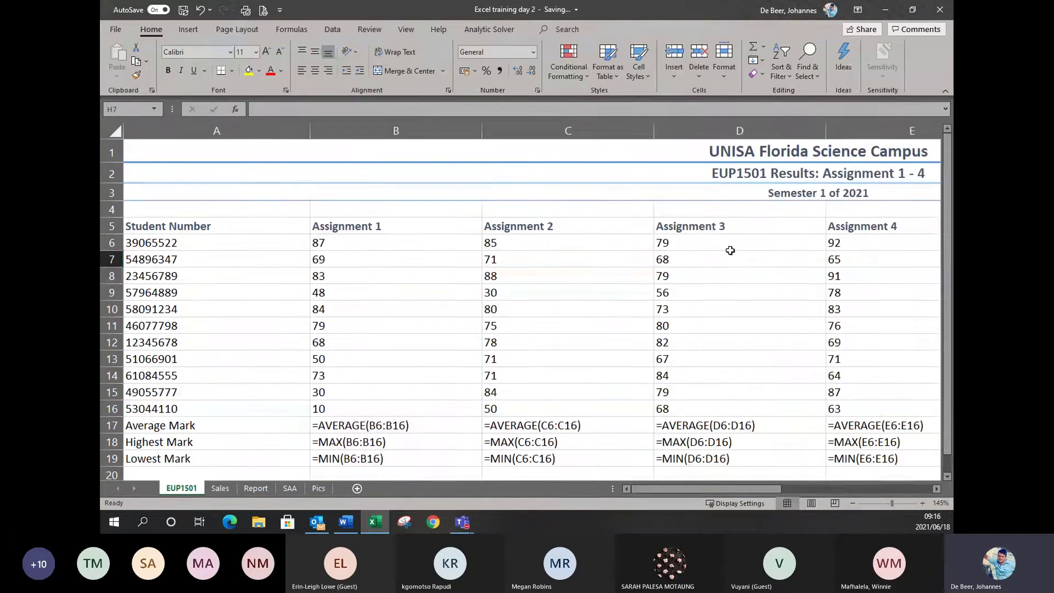
{"action": "left_click_drag", "start_coordinate": [761, 489], "coordinate": [769, 493]}
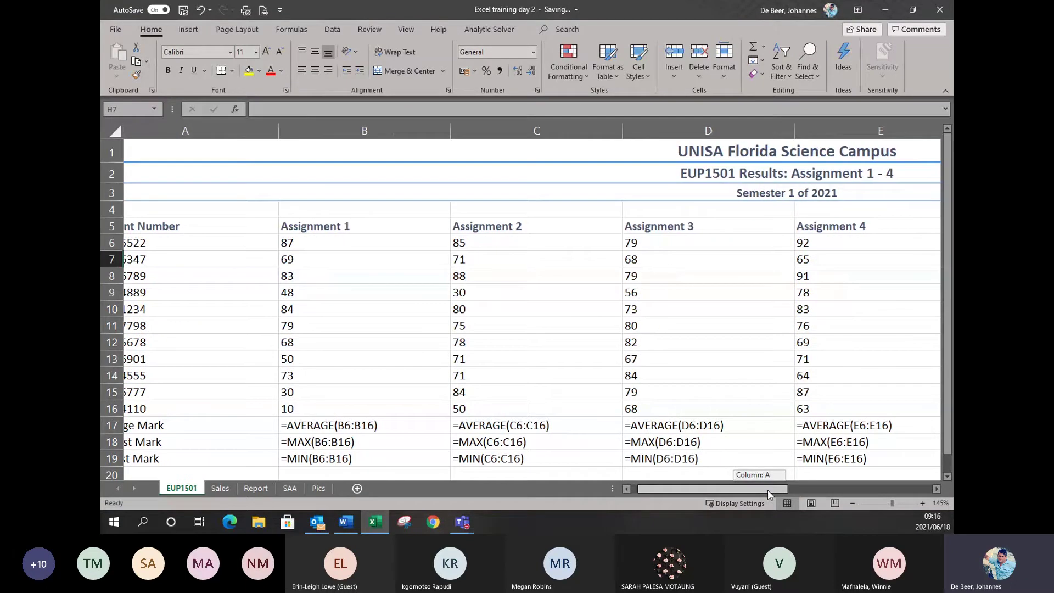
{"action": "left_click_drag", "start_coordinate": [769, 493], "coordinate": [876, 489]}
{"action": "key", "text": "Left"}
{"action": "key", "text": "Up"}
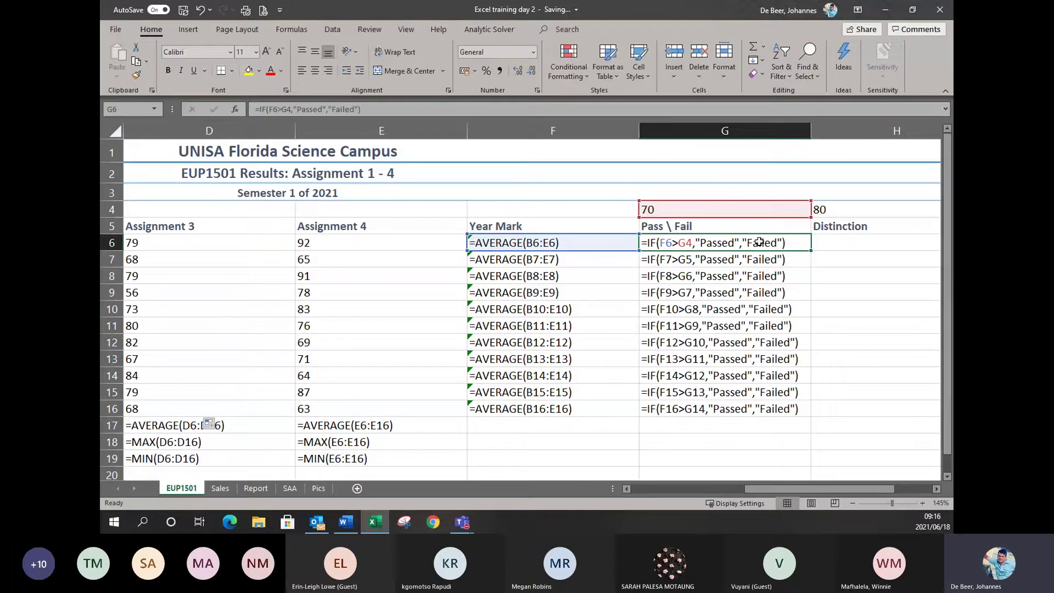
{"action": "left_click", "coordinate": [672, 260]}
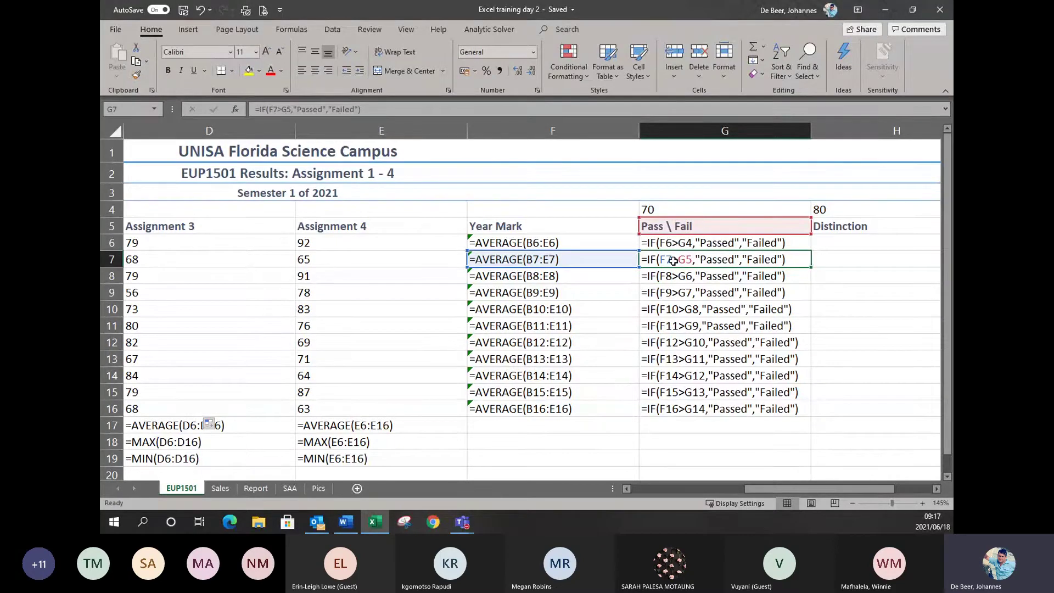
{"action": "left_click", "coordinate": [697, 242]}
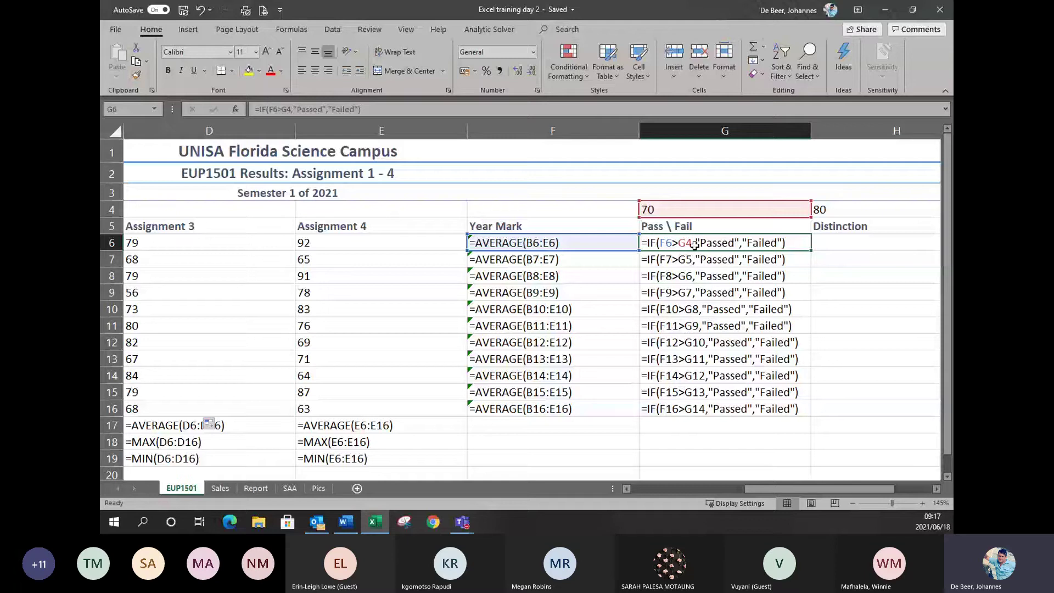
{"action": "key", "text": "ctrl+grave"}
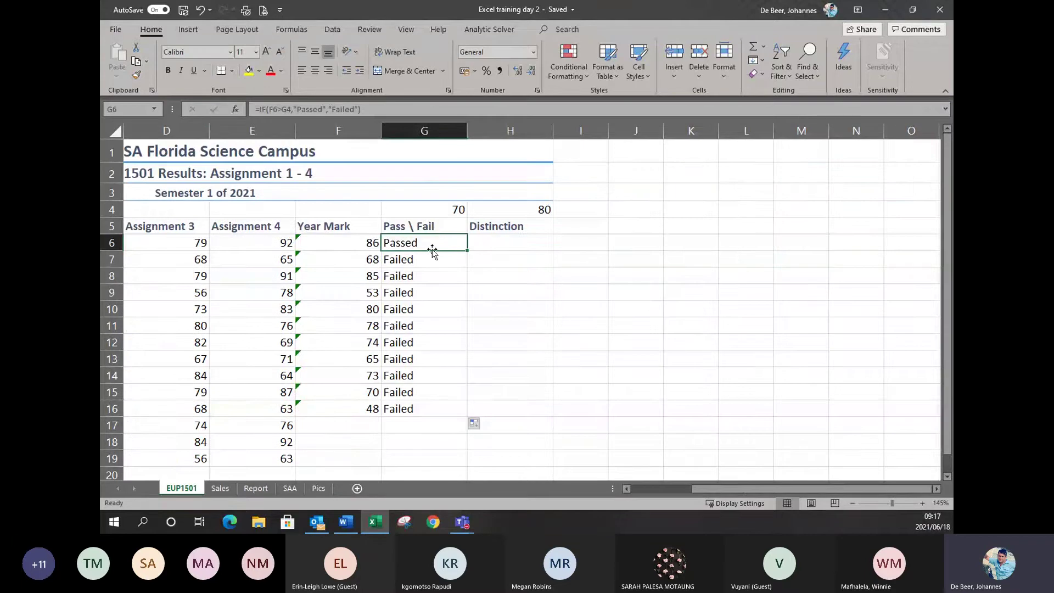
Step: Clear the copied IF formulas from G7:G16
{"action": "left_click_drag", "start_coordinate": [434, 261], "coordinate": [412, 404]}
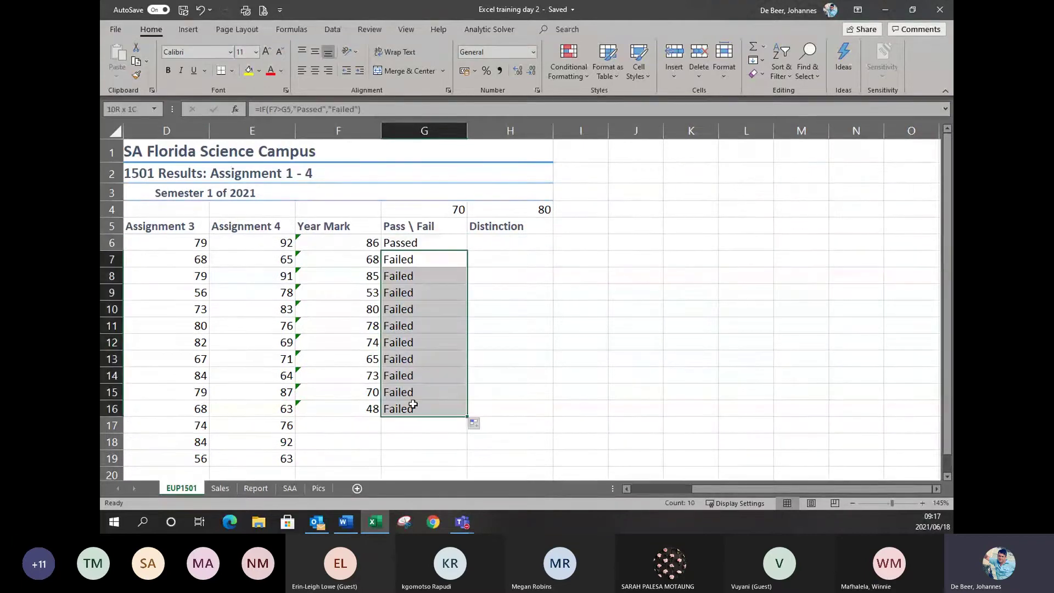
{"action": "key", "text": "Delete"}
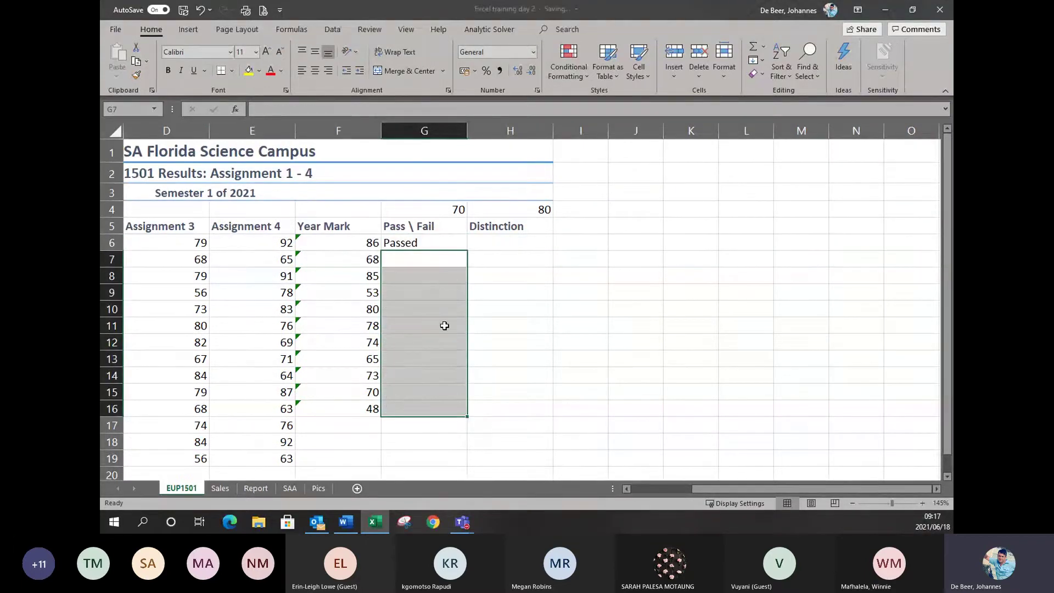
Step: Review the function arguments of the IF formula in G6, keeping the logical test F6>G4
{"action": "left_click", "coordinate": [449, 239]}
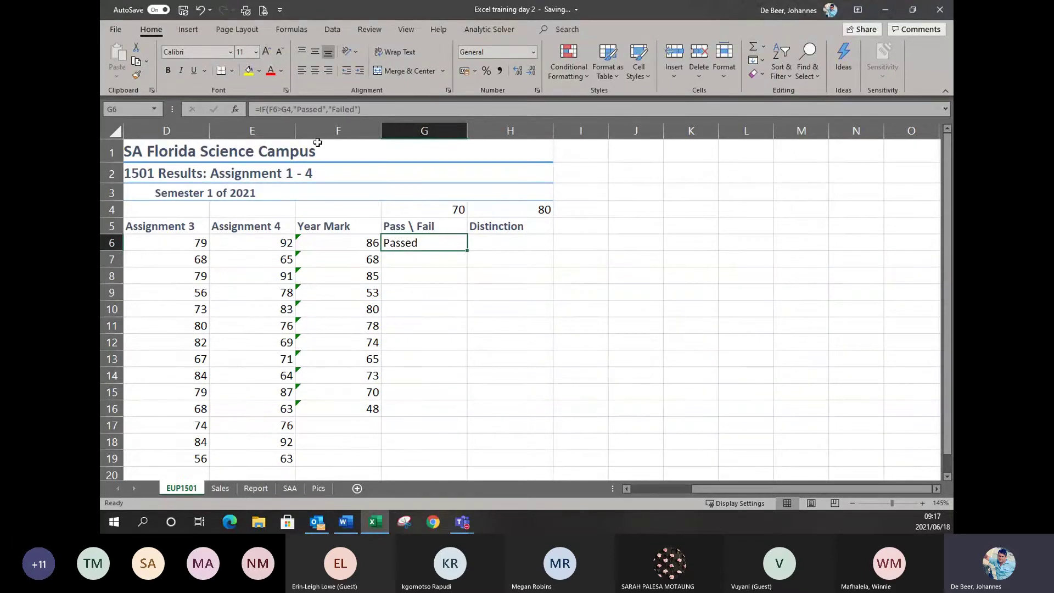
{"action": "left_click", "coordinate": [234, 109]}
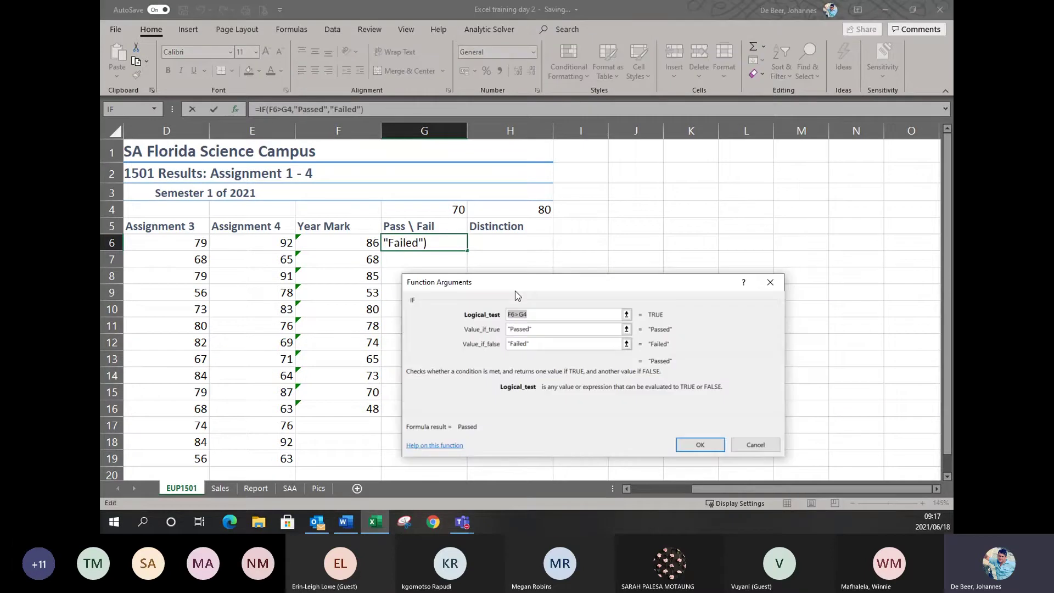
{"action": "left_click_drag", "start_coordinate": [516, 285], "coordinate": [391, 272]}
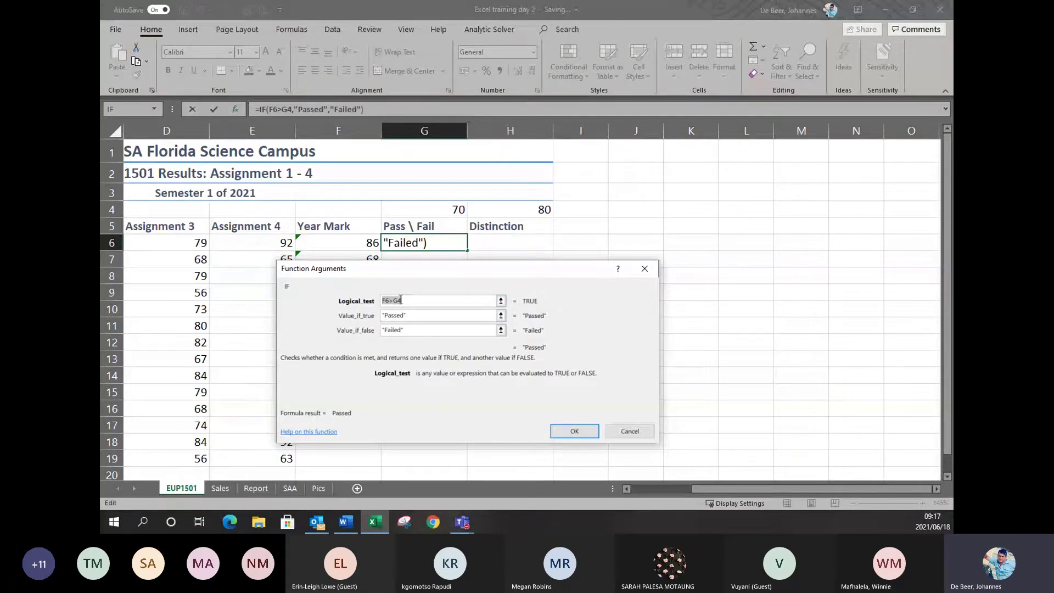
{"action": "left_click_drag", "start_coordinate": [444, 274], "coordinate": [642, 216]}
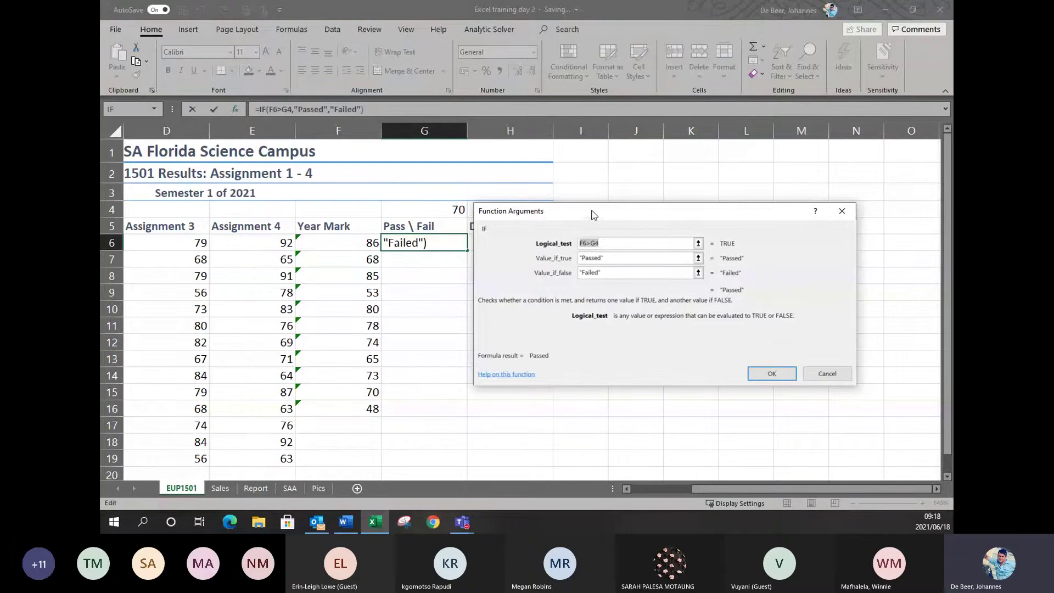
{"action": "left_click_drag", "start_coordinate": [593, 214], "coordinate": [348, 286]}
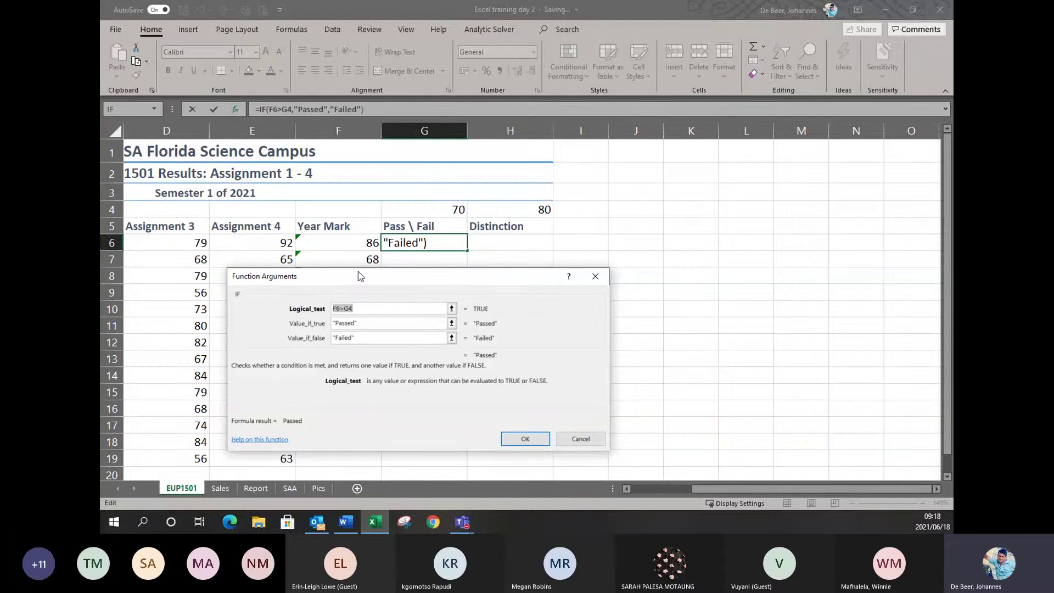
{"action": "left_click", "coordinate": [544, 438]}
Step: Look at the function keys on the Pics sheet's keyboard picture and return to the EUP1501 sheet
{"action": "left_click", "coordinate": [319, 489]}
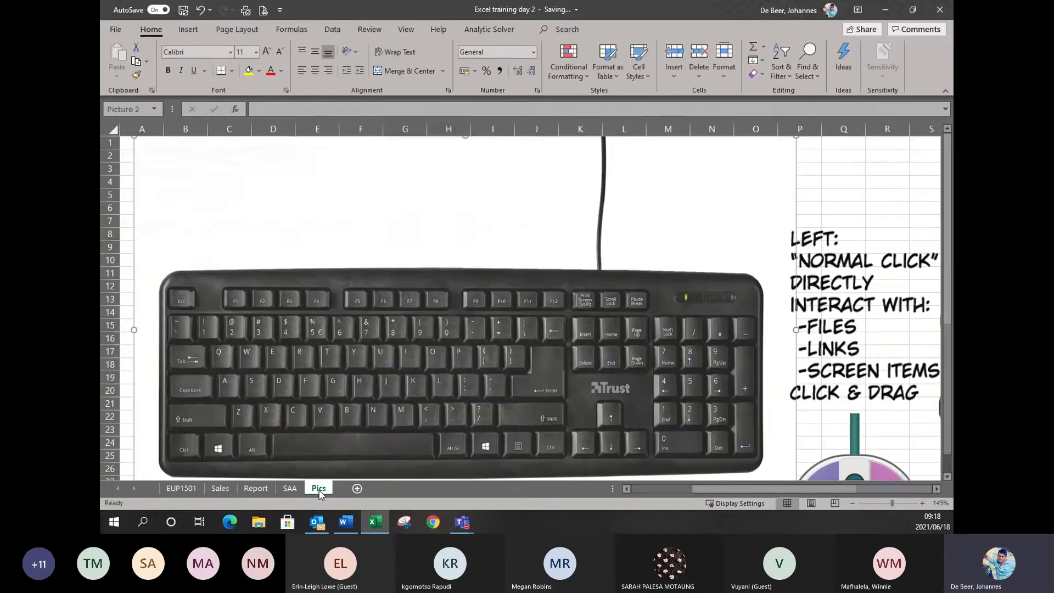
{"action": "left_click", "coordinate": [459, 357]}
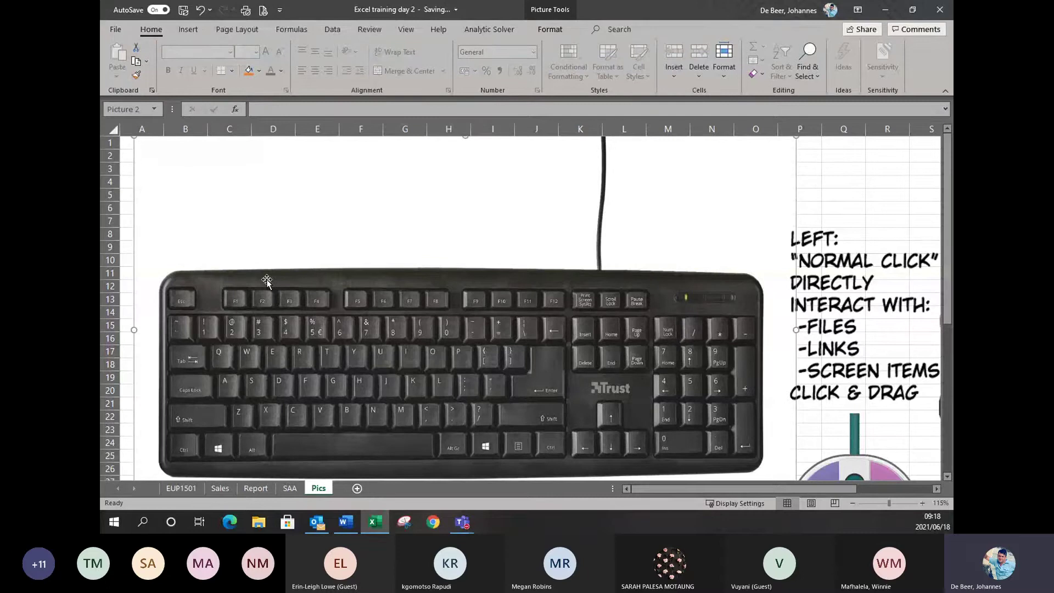
{"action": "left_click", "coordinate": [181, 489]}
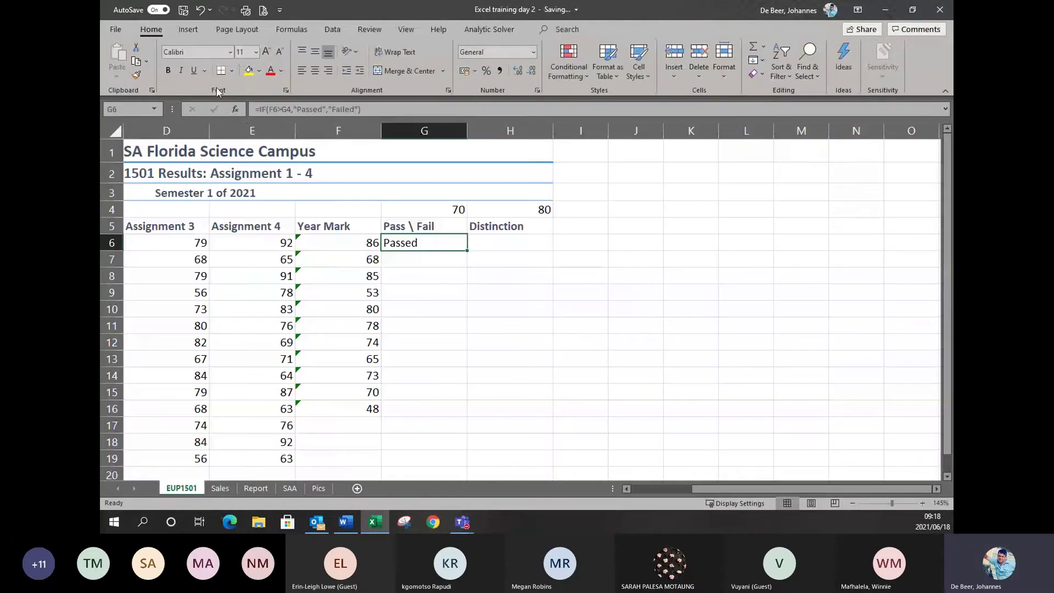
Step: Change the logical test of the IF formula in G6 to F6>$G$4, making the pass mark reference absolute
{"action": "left_click", "coordinate": [245, 112]}
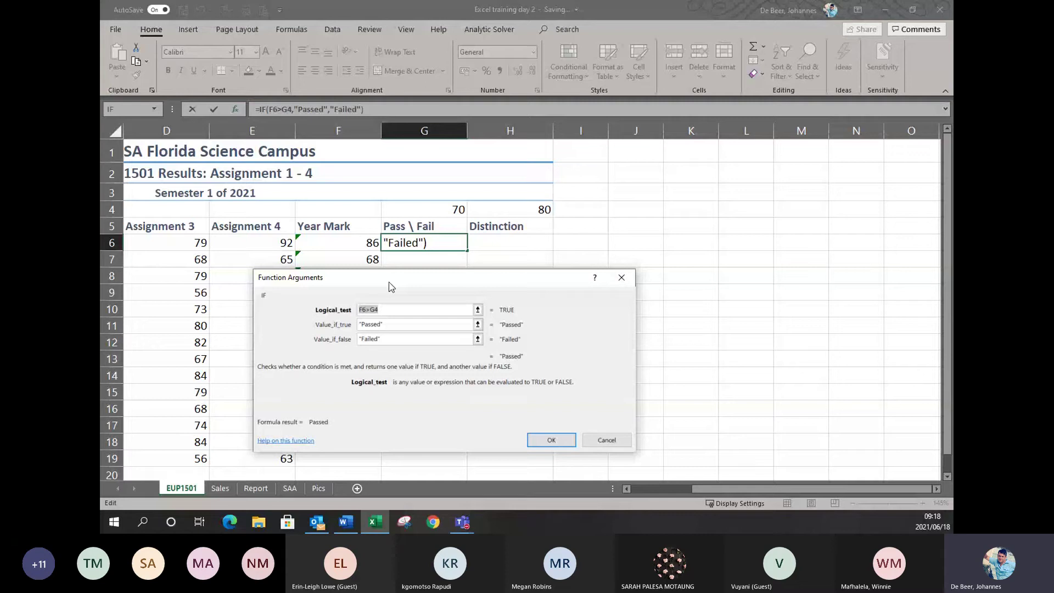
{"action": "left_click", "coordinate": [402, 310]}
{"action": "key", "text": "F4"}
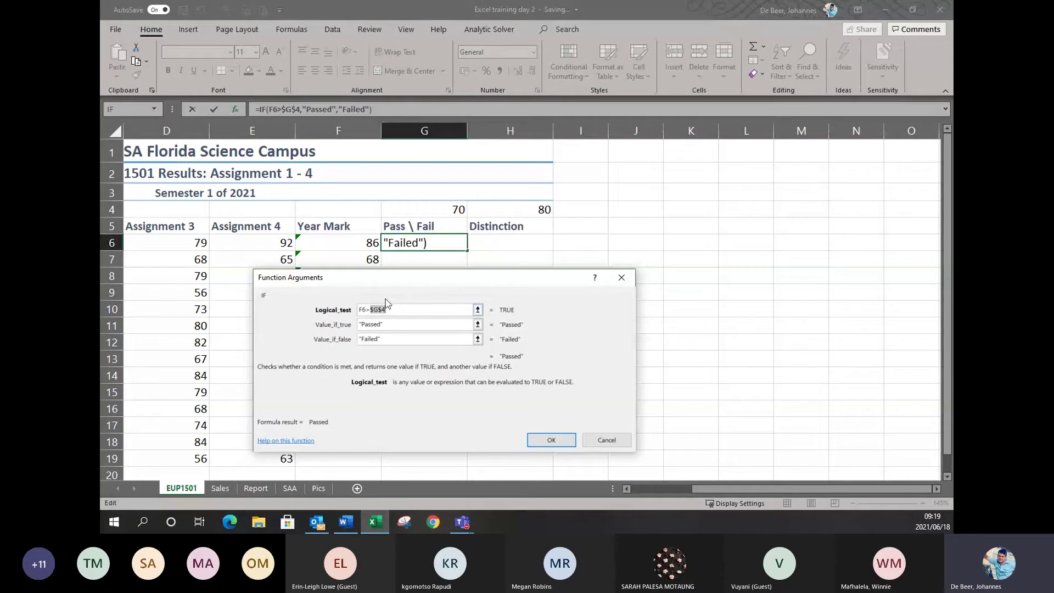
{"action": "key", "text": "BackSpace"}
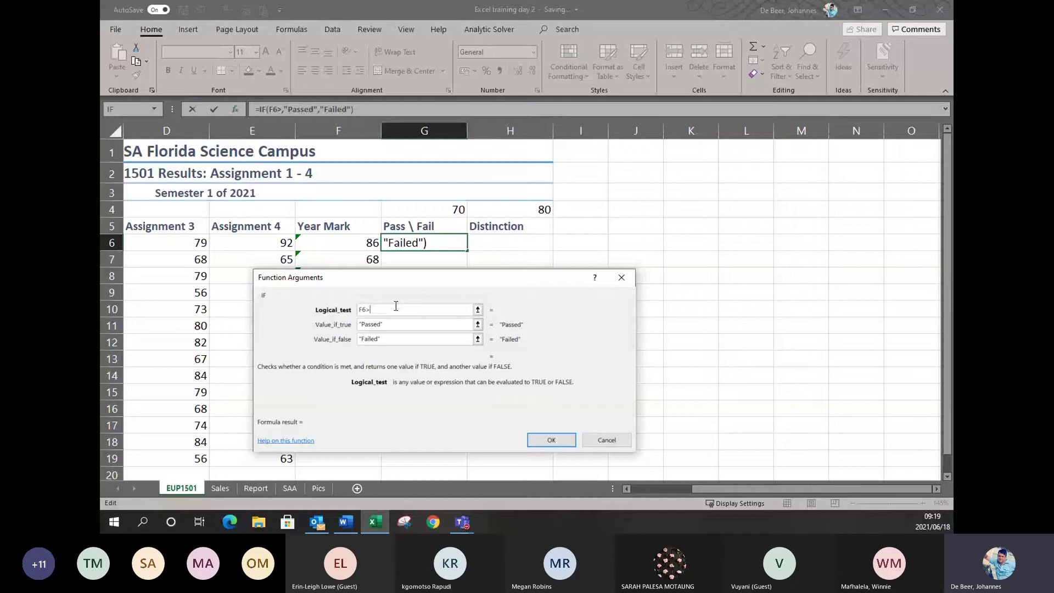
{"action": "left_click", "coordinate": [444, 212]}
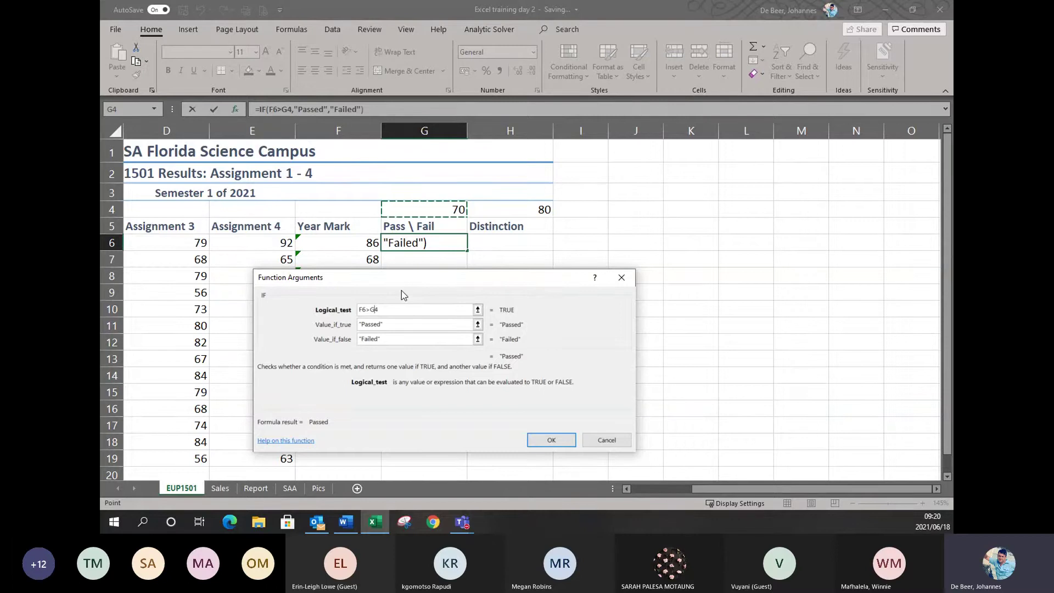
{"action": "key", "text": "F4"}
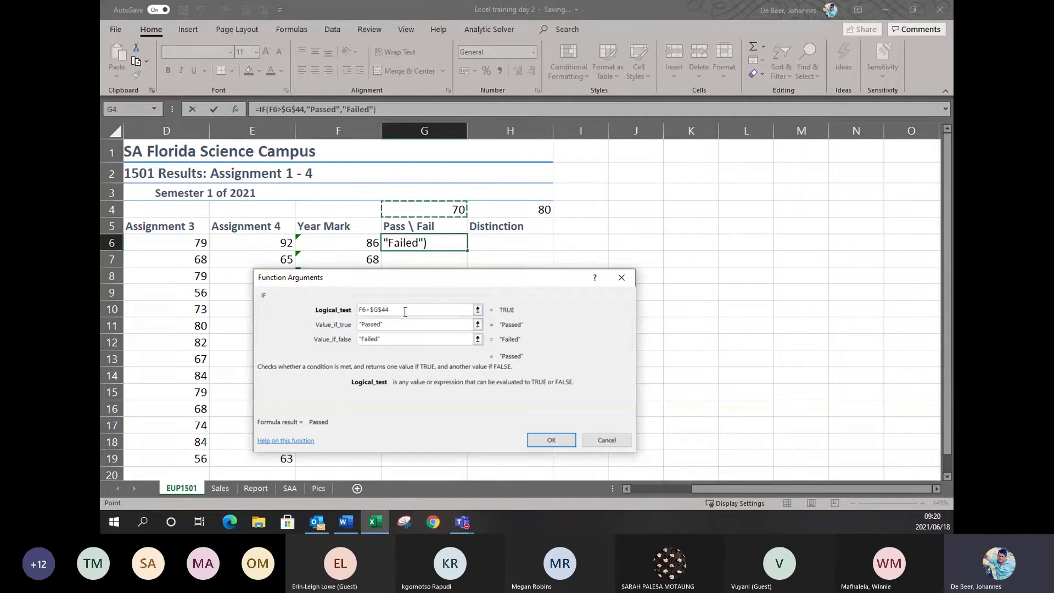
{"action": "key", "text": "BackSpace"}
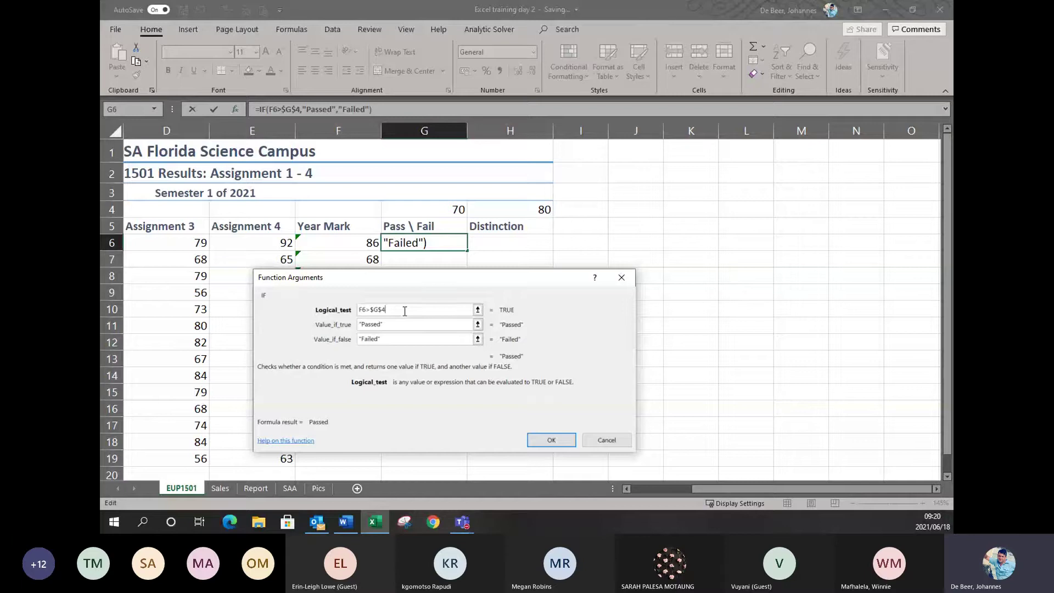
{"action": "key", "text": "Return"}
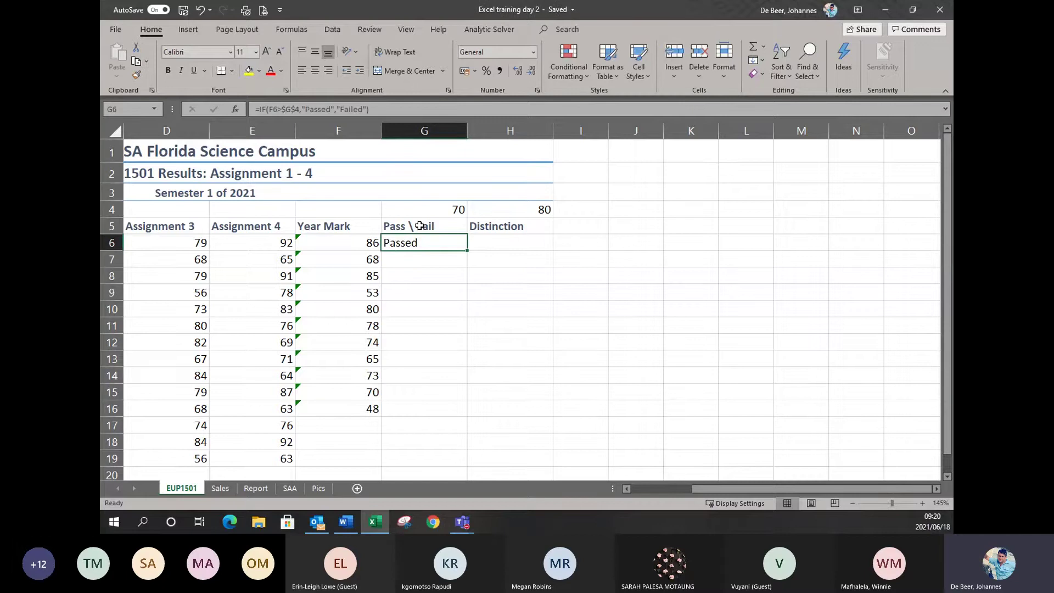
Step: Fill the IF formula from G6 down to G16, check its references with formulas shown, and return to values to examine row 15
{"action": "left_click_drag", "start_coordinate": [467, 251], "coordinate": [447, 412]}
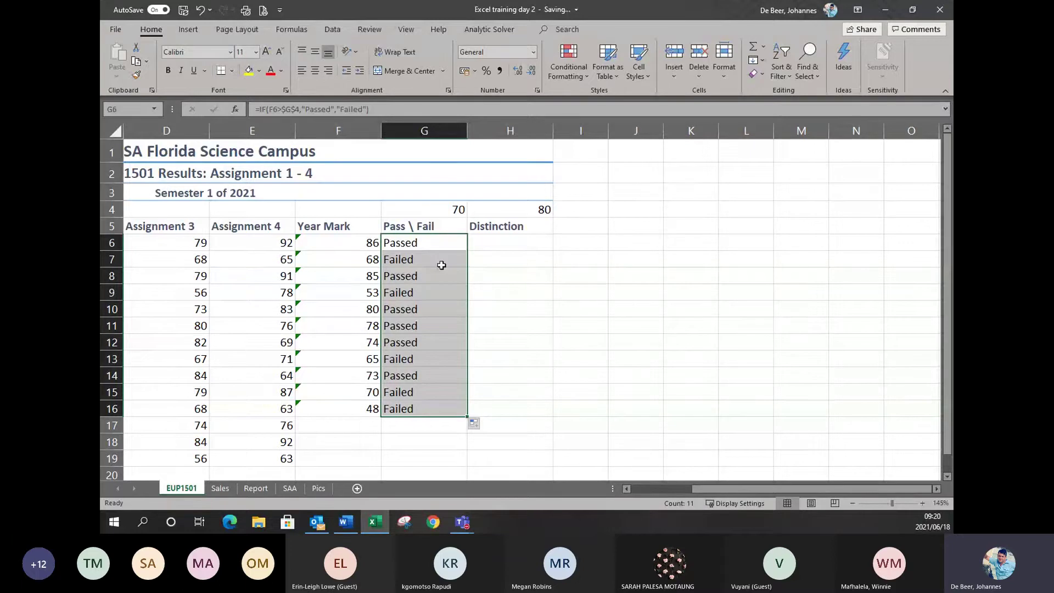
{"action": "key", "text": "ctrl+grave"}
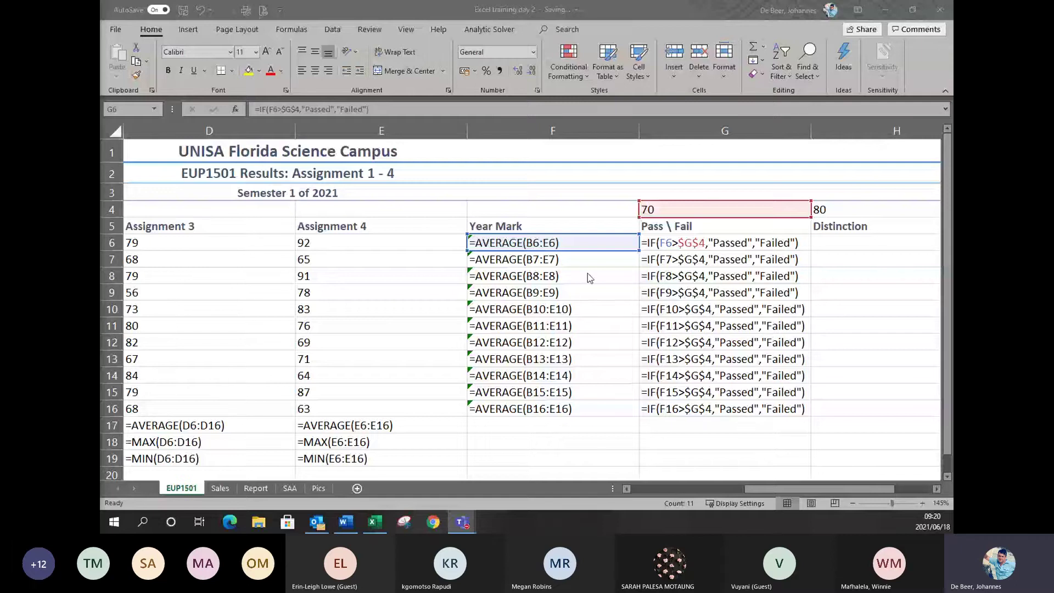
{"action": "key", "text": "ctrl+grave"}
{"action": "left_click", "coordinate": [524, 295]}
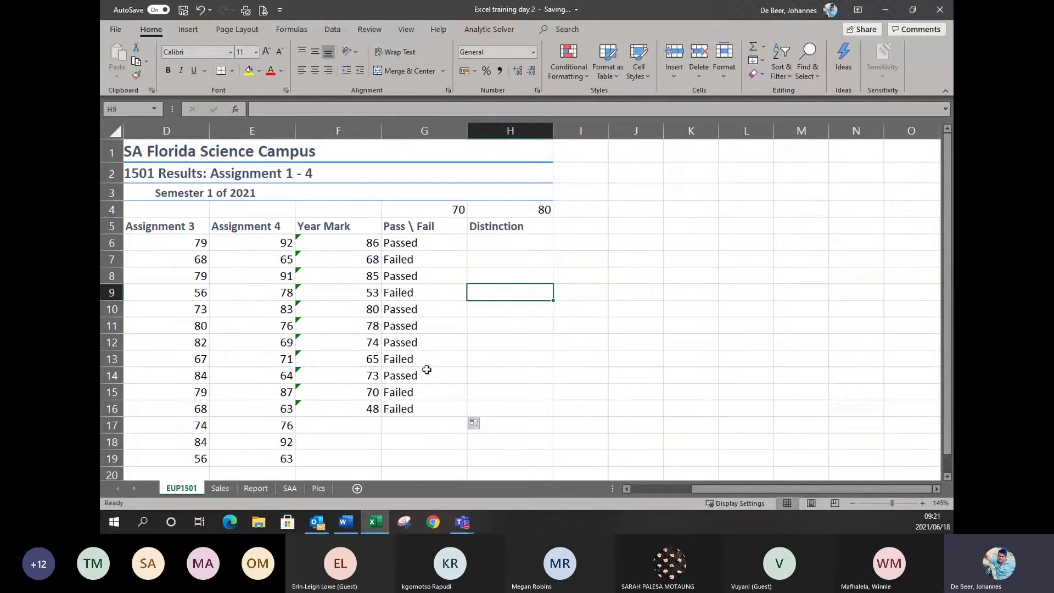
{"action": "left_click_drag", "start_coordinate": [356, 392], "coordinate": [422, 391]}
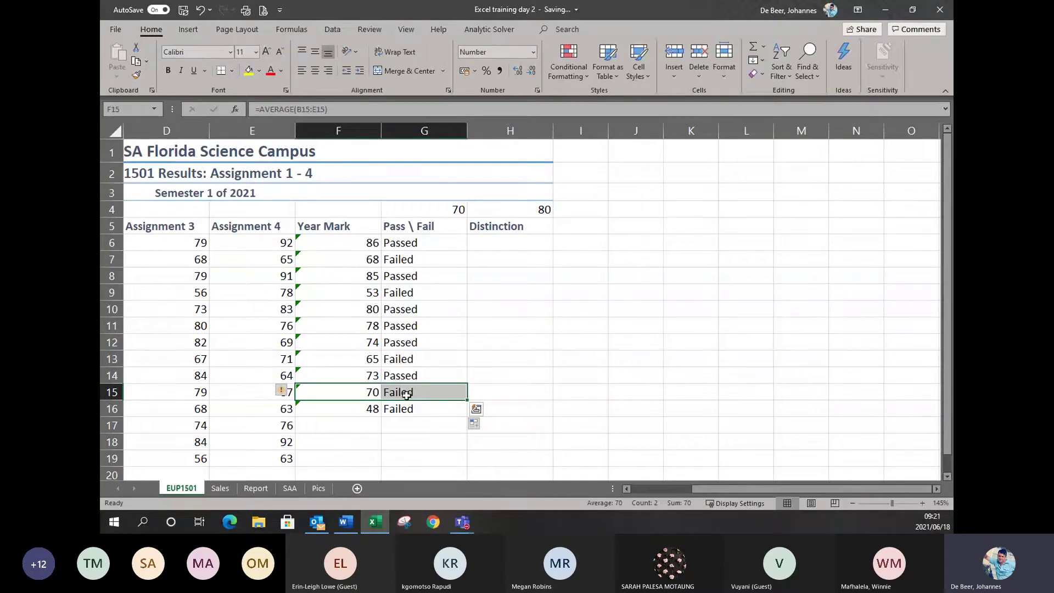
Step: Change the logical test of the IF formula in G6 to F6>=$G$4 and fill it down to G16
{"action": "left_click", "coordinate": [451, 243]}
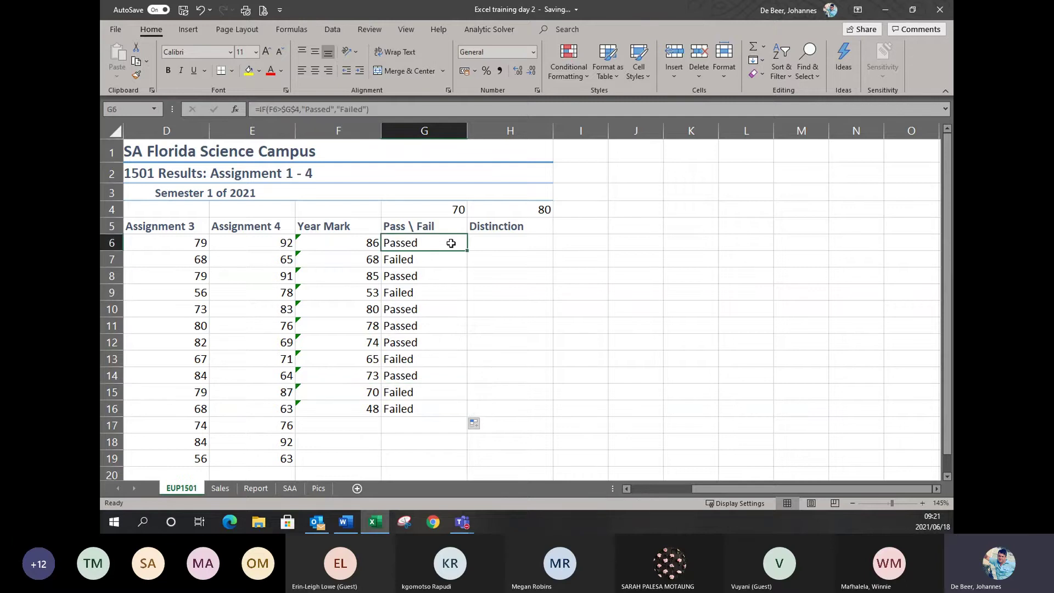
{"action": "left_click", "coordinate": [235, 109]}
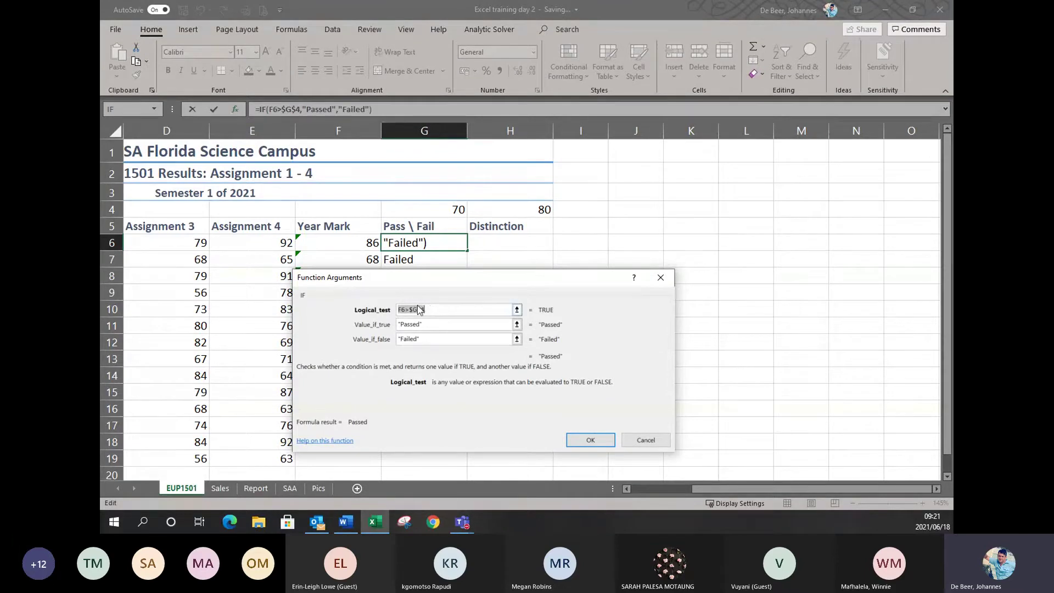
{"action": "left_click", "coordinate": [447, 311]}
{"action": "type", "text": "="}
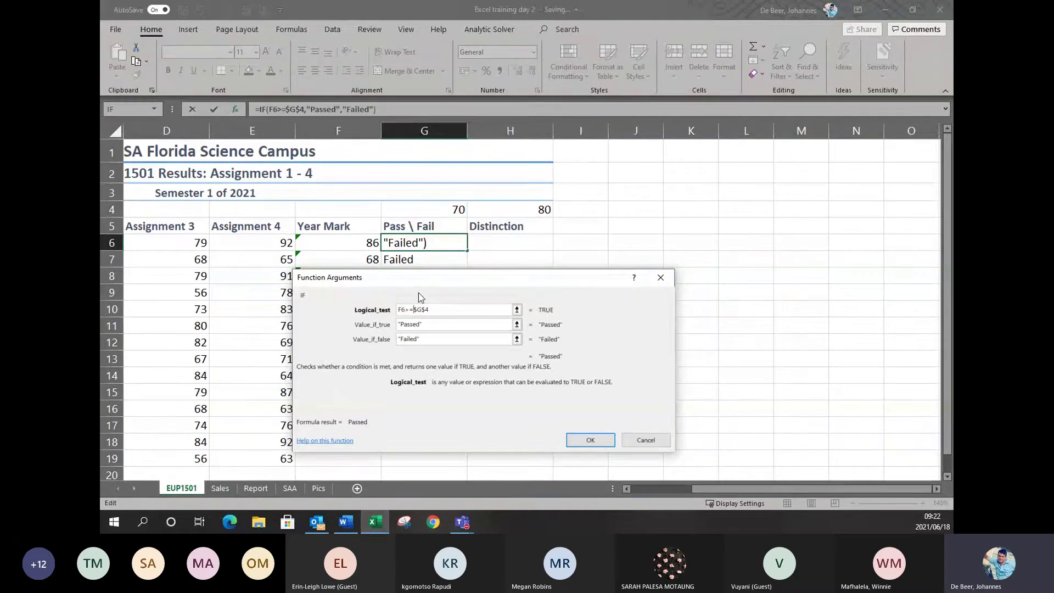
{"action": "left_click", "coordinate": [587, 438]}
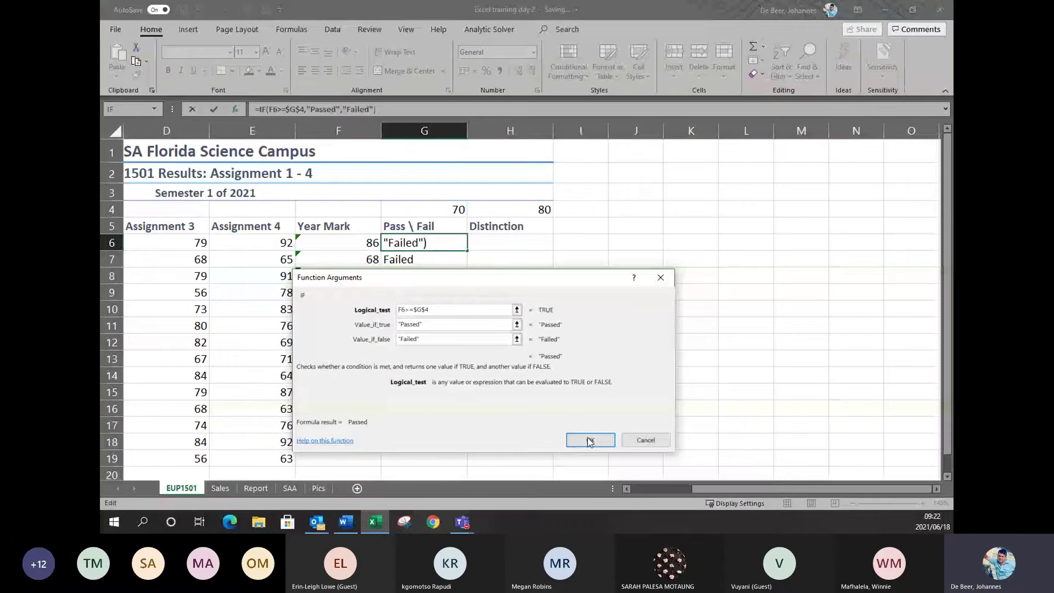
{"action": "left_click_drag", "start_coordinate": [467, 252], "coordinate": [442, 410]}
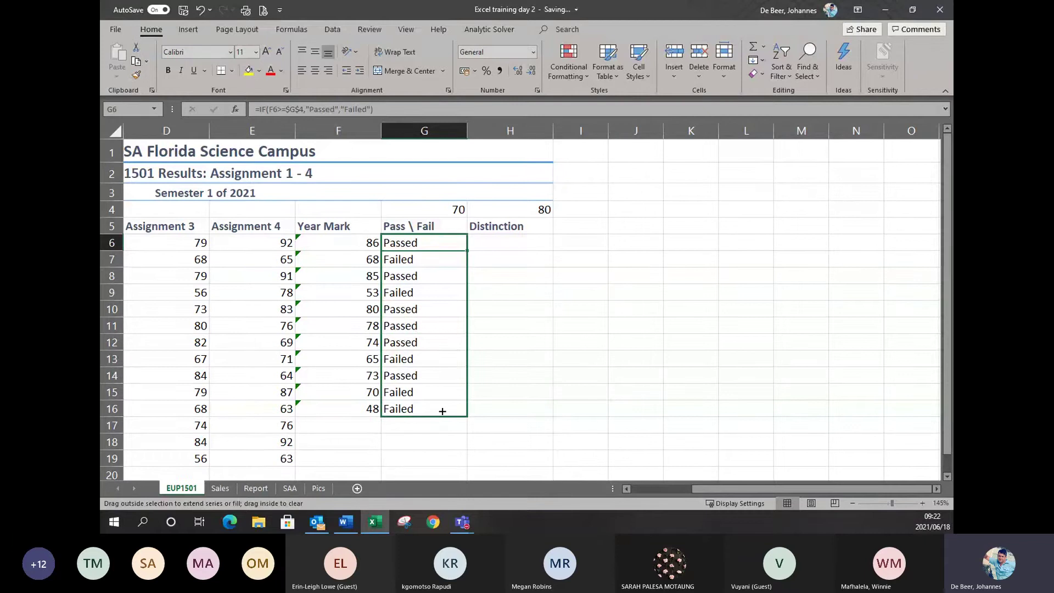
{"action": "left_click_drag", "start_coordinate": [443, 410], "coordinate": [442, 410]}
Step: Check the Year Mark and Pass \ Fail result in row 15, and inspect the IF formulas in G6 to G8
{"action": "left_click", "coordinate": [372, 390]}
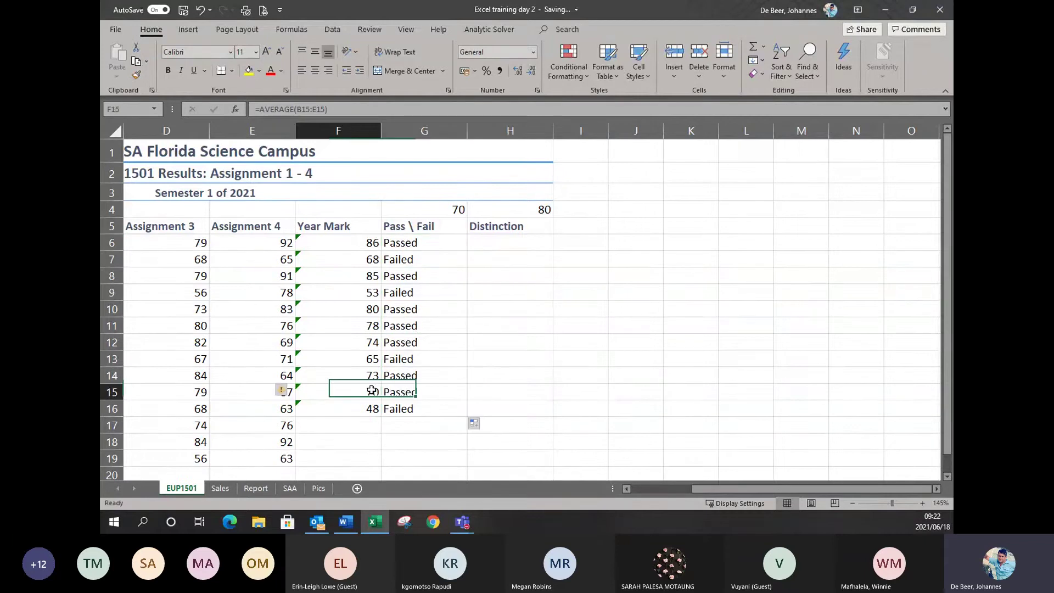
{"action": "left_click_drag", "start_coordinate": [371, 390], "coordinate": [425, 391]}
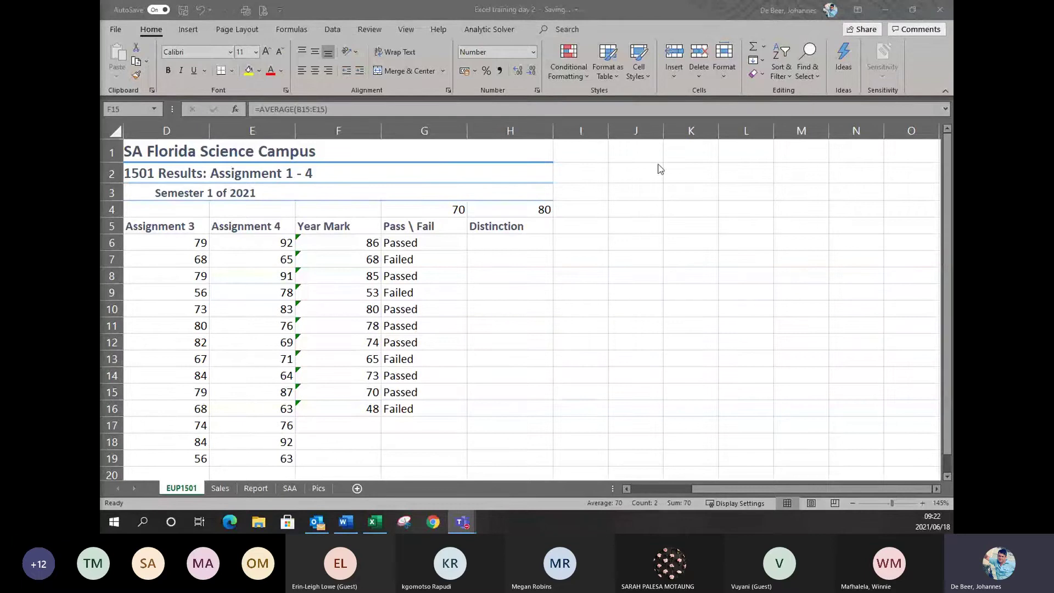
{"action": "left_click", "coordinate": [470, 327]}
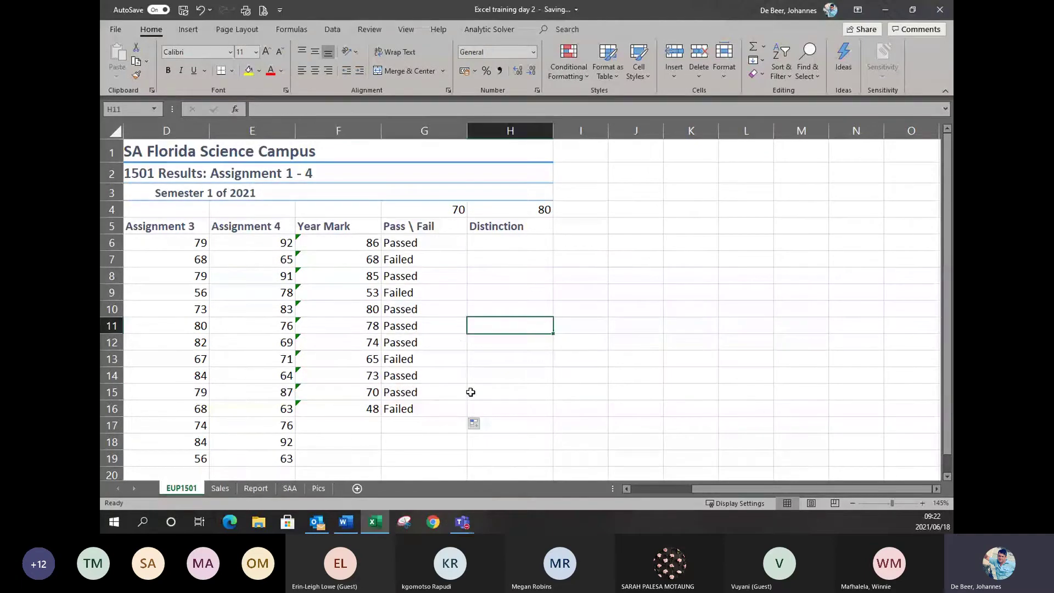
{"action": "left_click", "coordinate": [445, 243]}
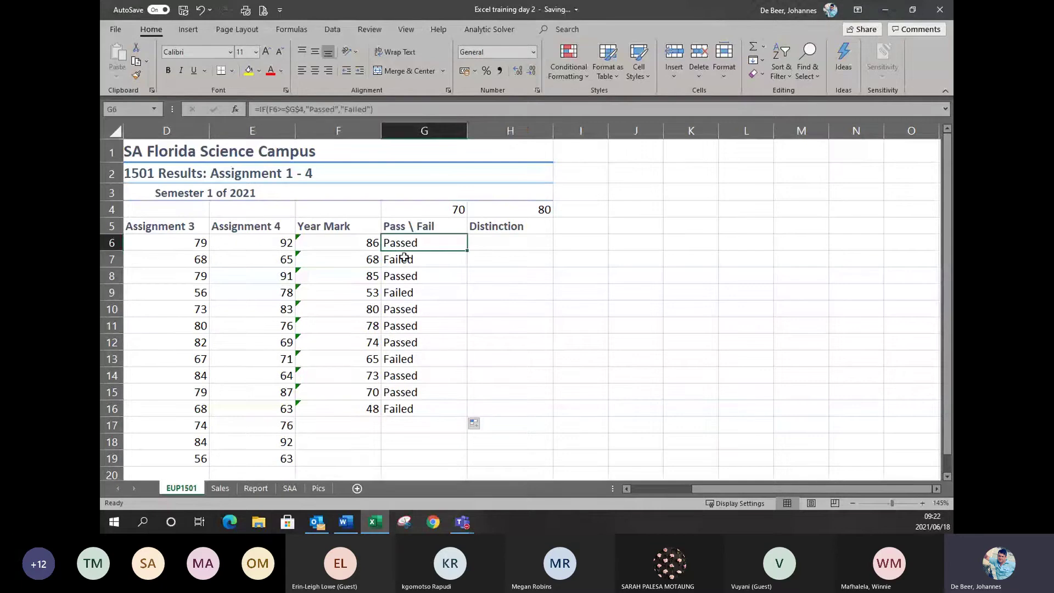
{"action": "key", "text": "Down"}
{"action": "key", "text": "Down"}
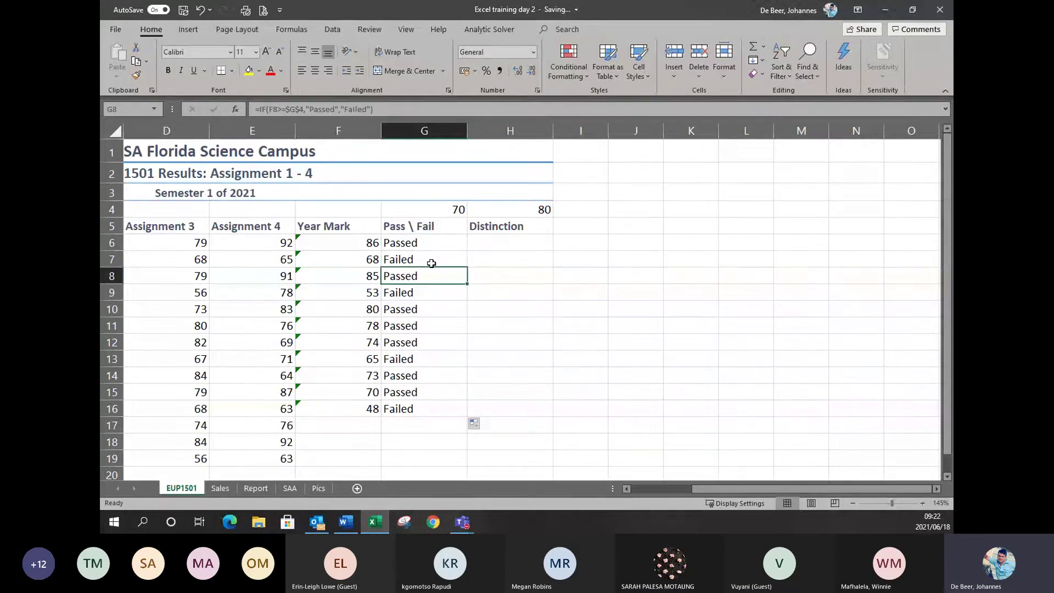
{"action": "left_click", "coordinate": [393, 245]}
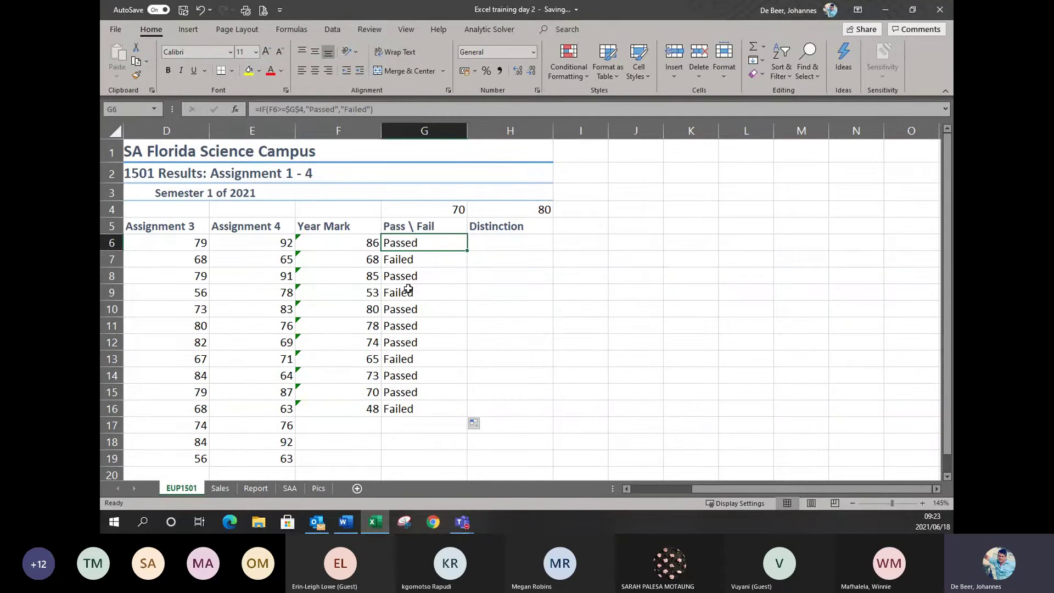
Step: Insert an IF function in H6 under Distinction with the logical test F6>=$H$4
{"action": "left_click", "coordinate": [526, 243]}
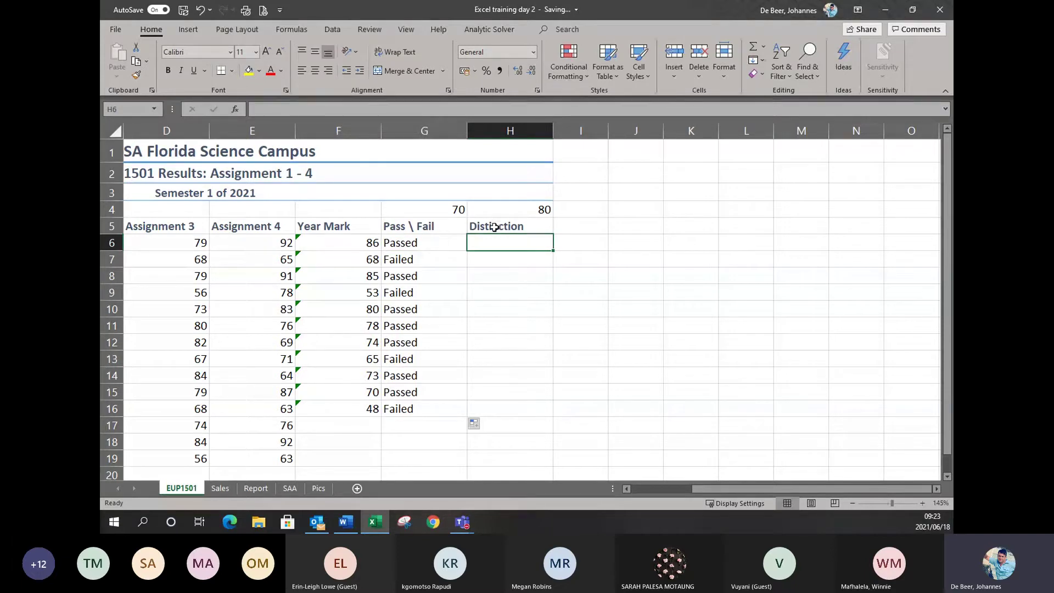
{"action": "left_click", "coordinate": [539, 212]}
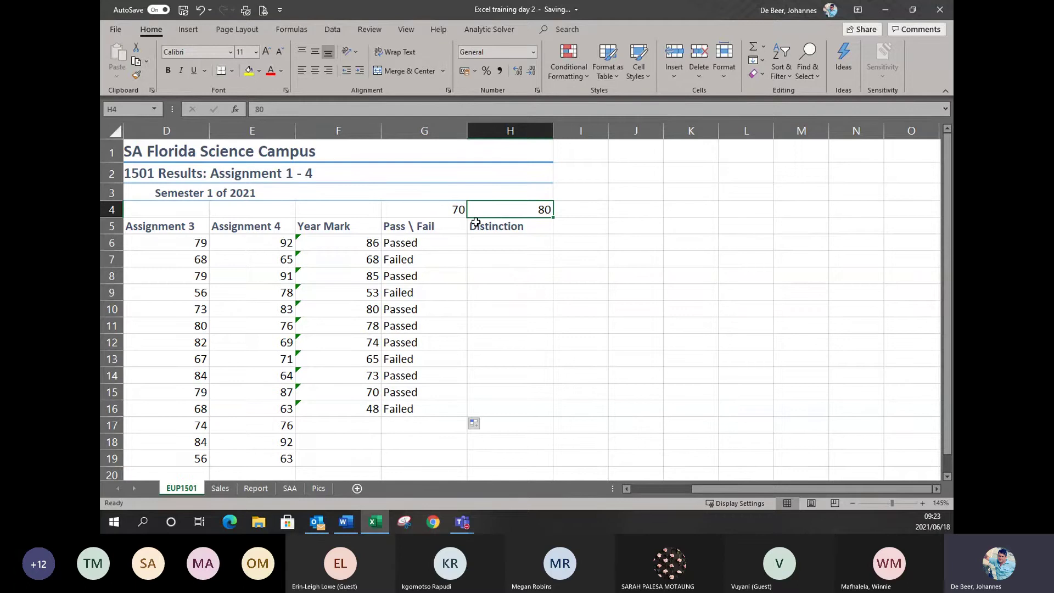
{"action": "left_click", "coordinate": [519, 242]}
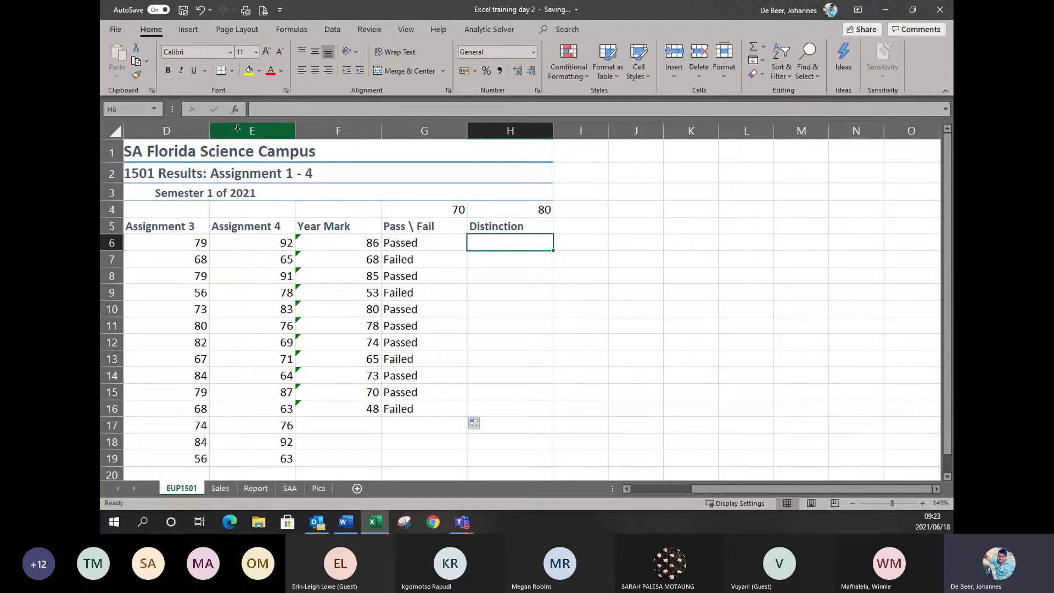
{"action": "left_click", "coordinate": [235, 108]}
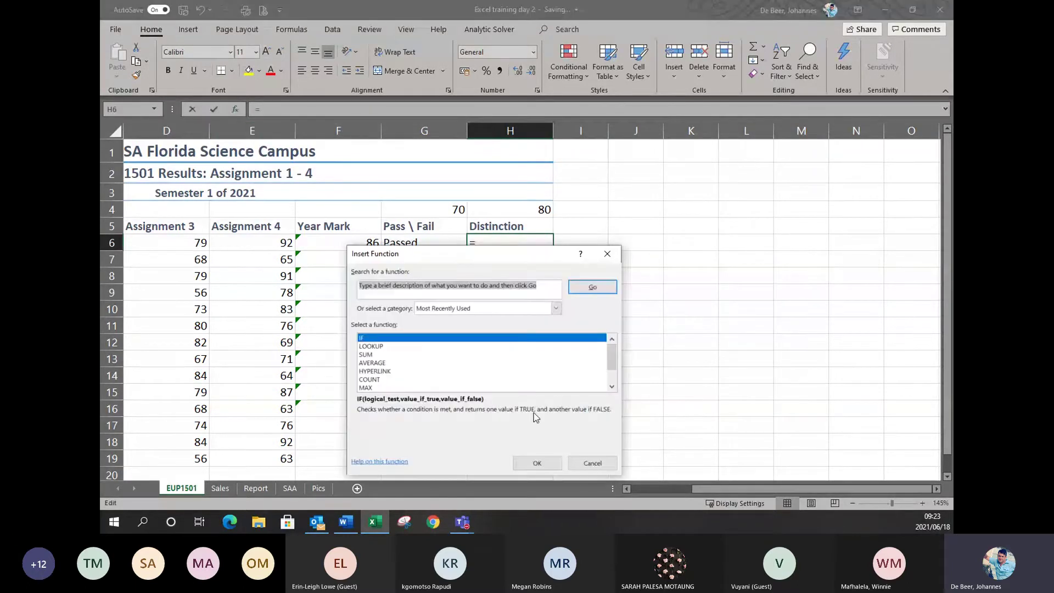
{"action": "left_click", "coordinate": [379, 337]}
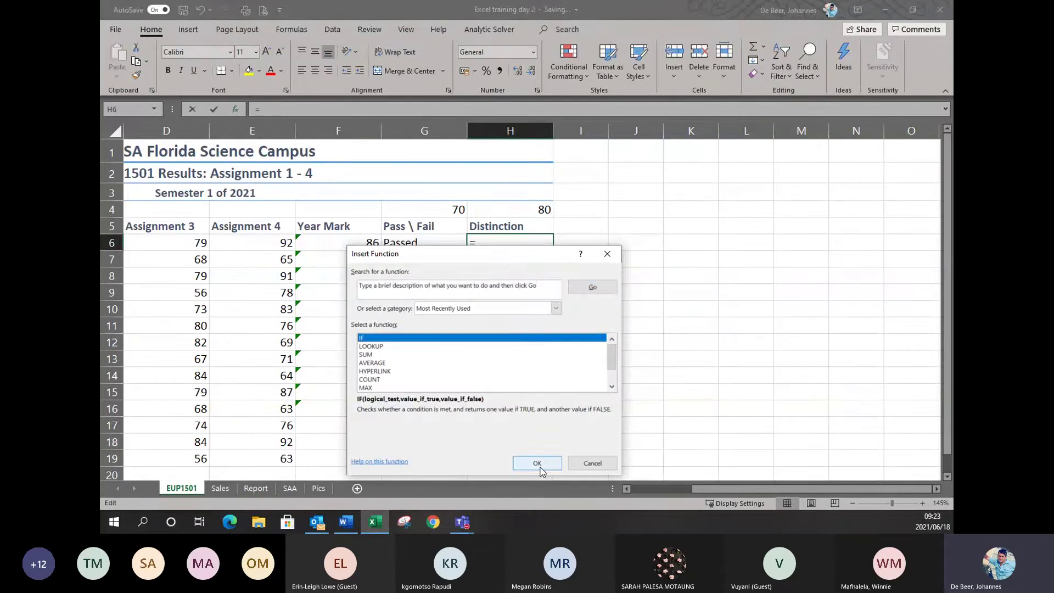
{"action": "left_click", "coordinate": [537, 463]}
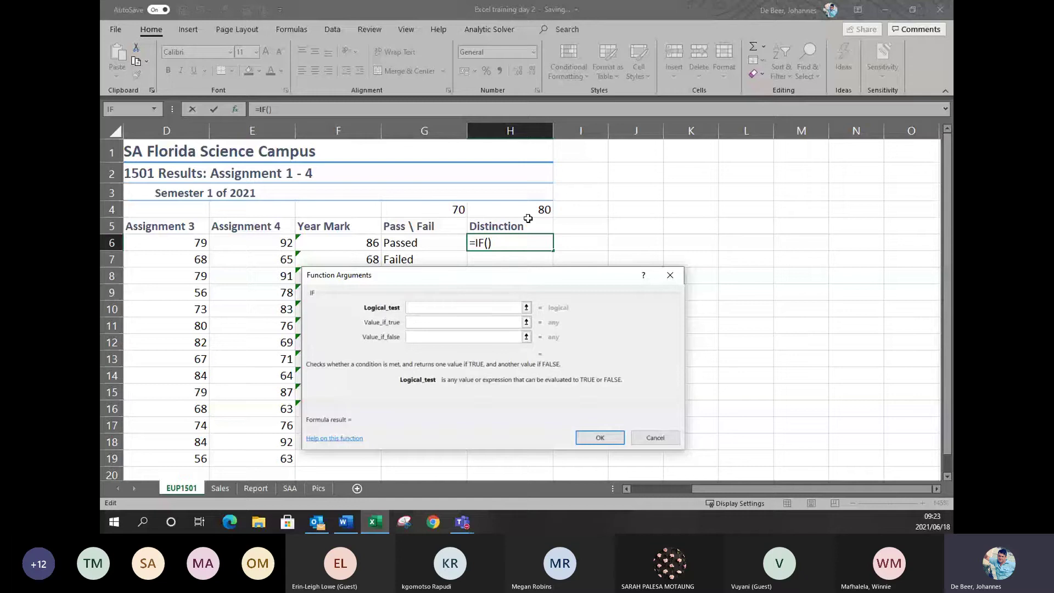
{"action": "left_click", "coordinate": [351, 244]}
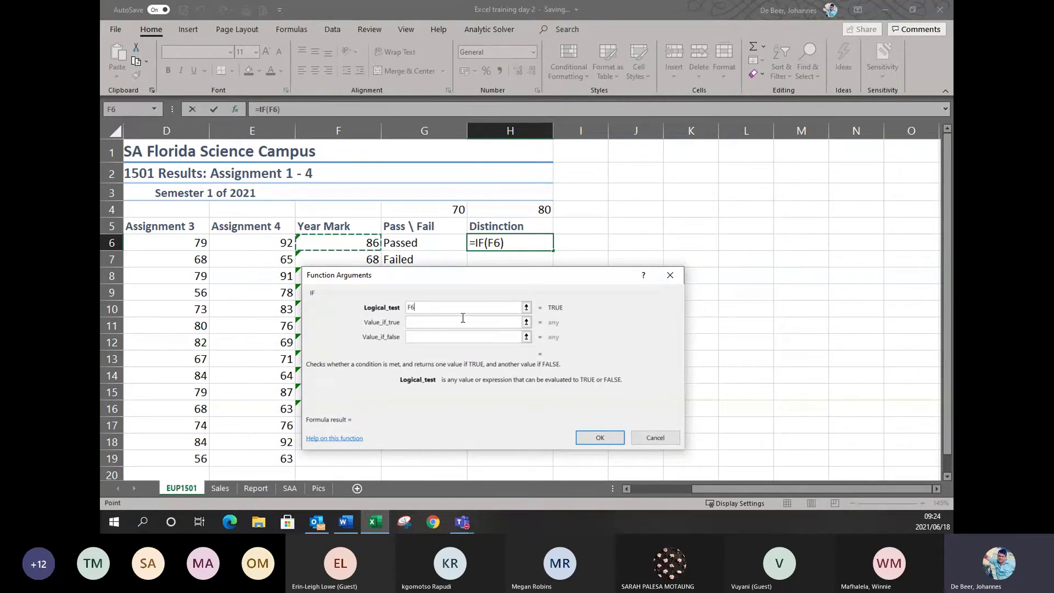
{"action": "type", "text": ">="}
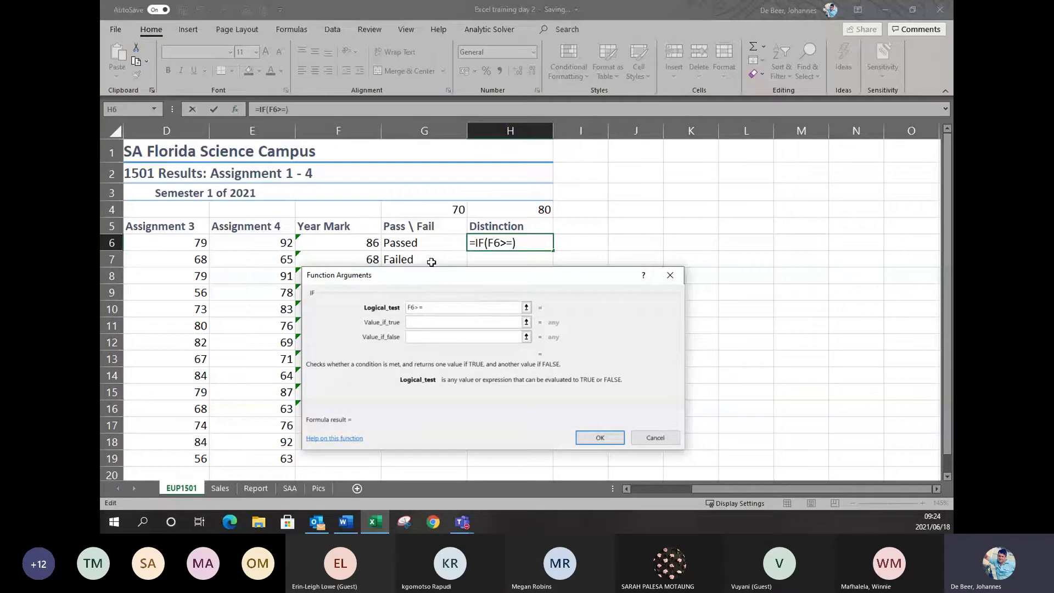
{"action": "left_click", "coordinate": [533, 210]}
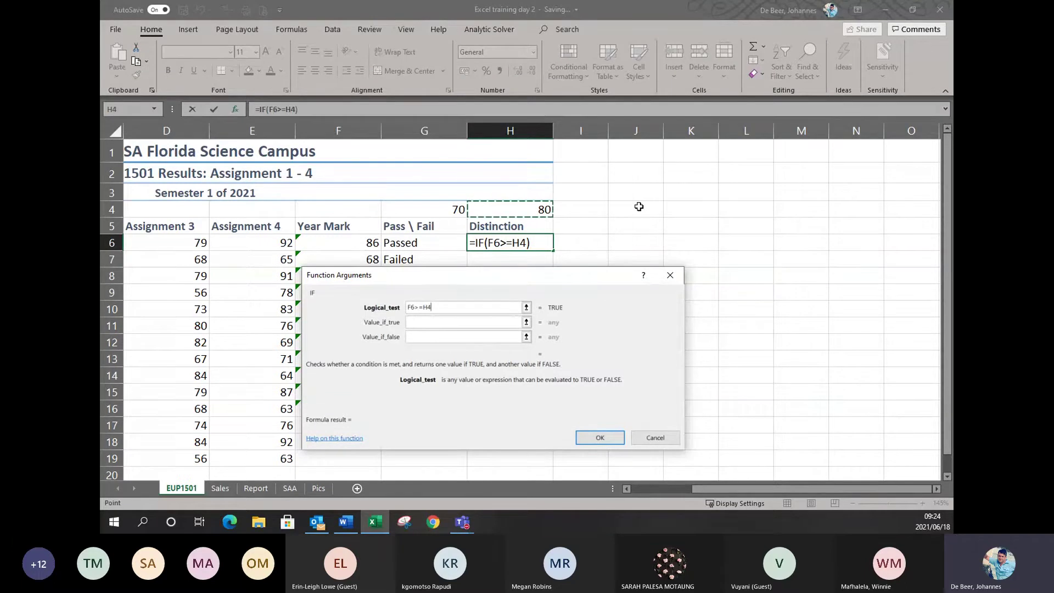
{"action": "key", "text": "F4"}
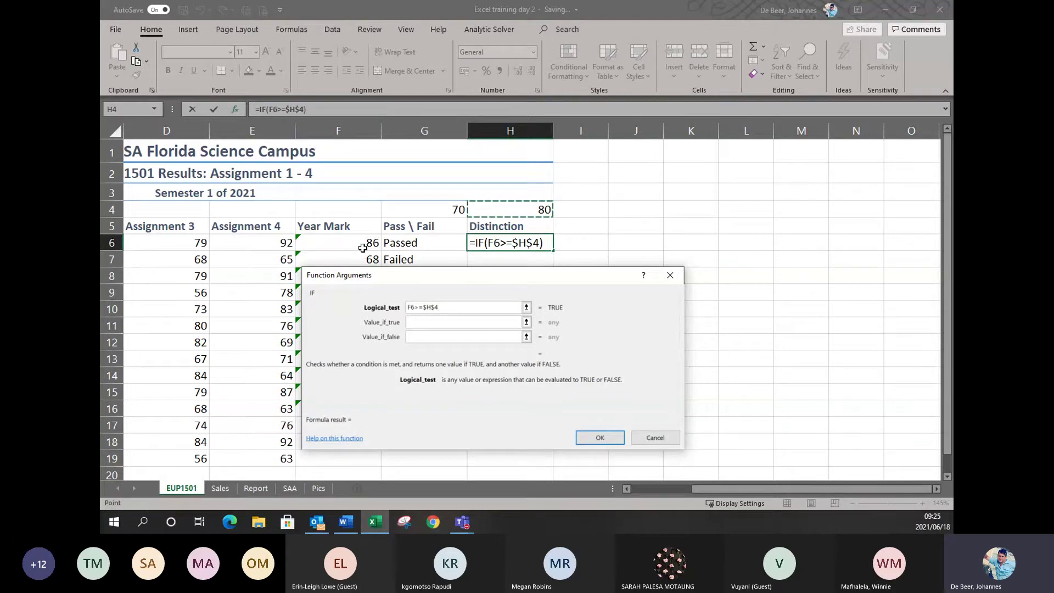
Step: Complete the IF function in H6 to return "Yes" if true and "No" if false
{"action": "left_click", "coordinate": [430, 322]}
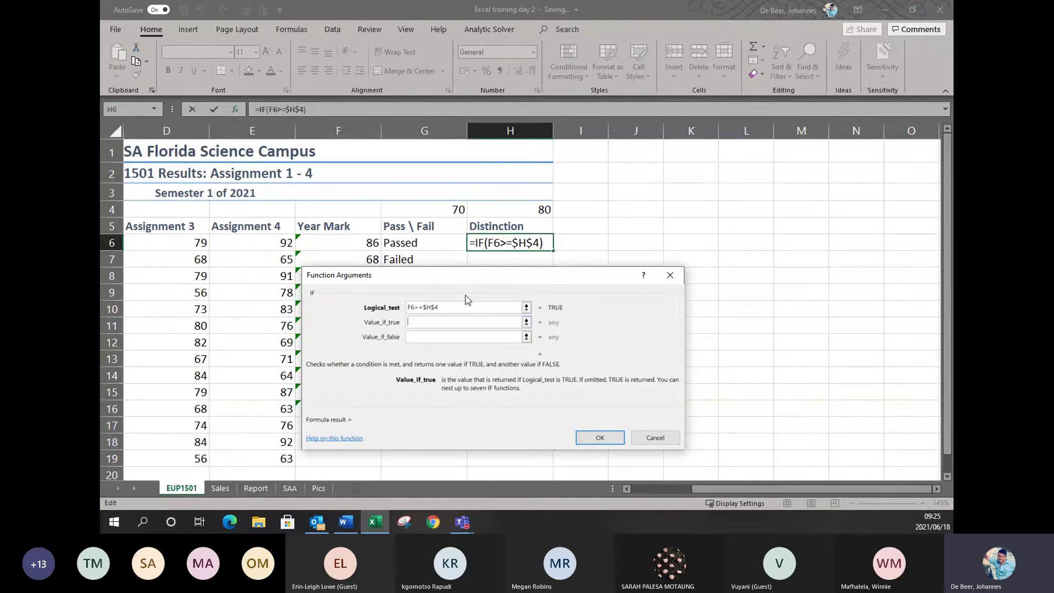
{"action": "type", "text": "Yes"}
{"action": "left_click", "coordinate": [455, 338]}
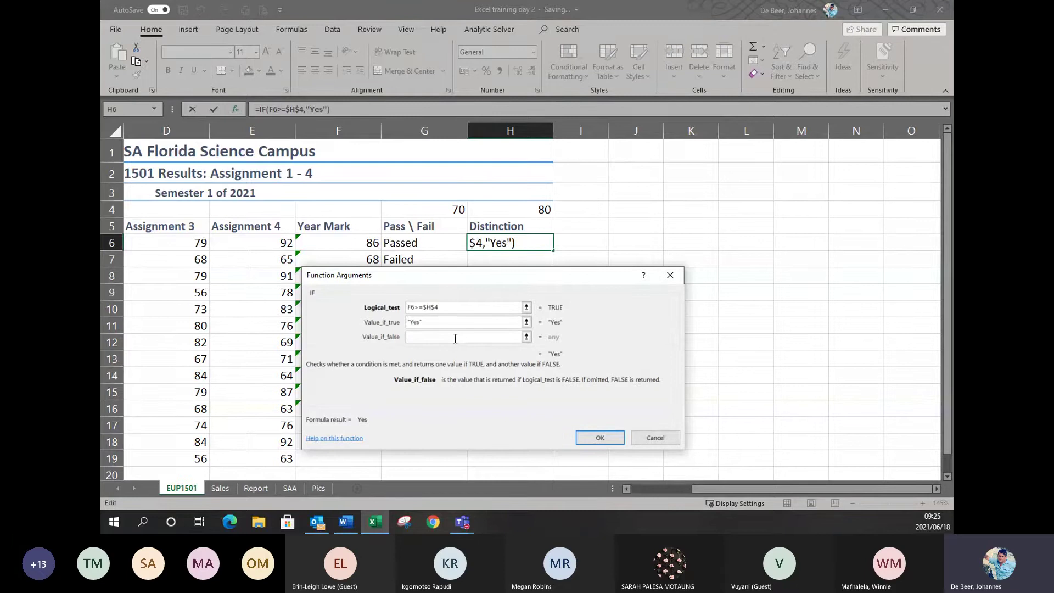
{"action": "type", "text": "No"}
{"action": "left_click", "coordinate": [599, 441]}
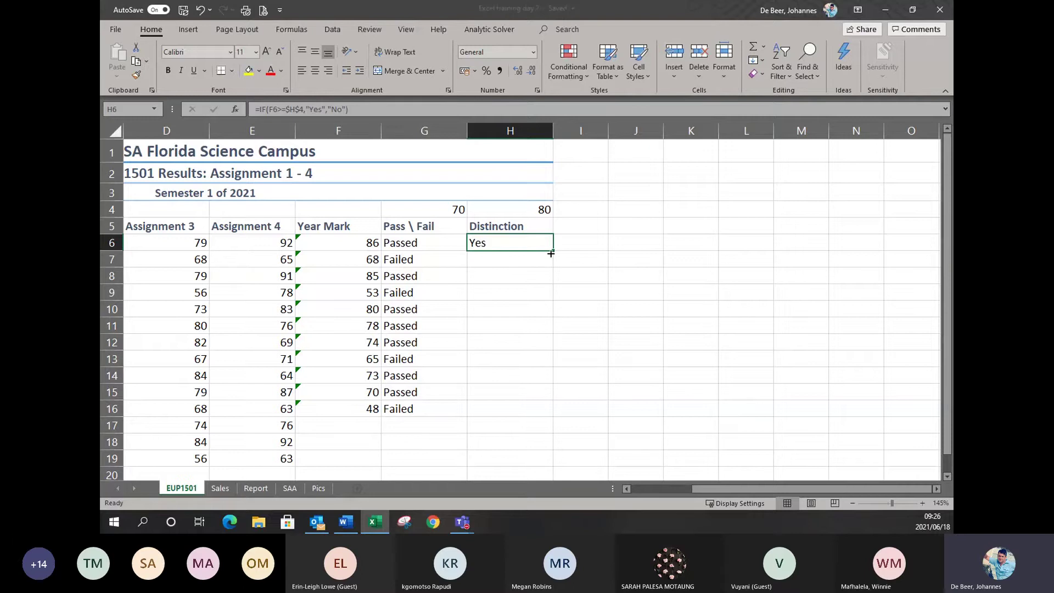
Step: Fill the Distinction formula from H6 down to H16 and check the Year Mark, Pass \ Fail and Distinction results in row 10
{"action": "left_click_drag", "start_coordinate": [550, 253], "coordinate": [528, 416]}
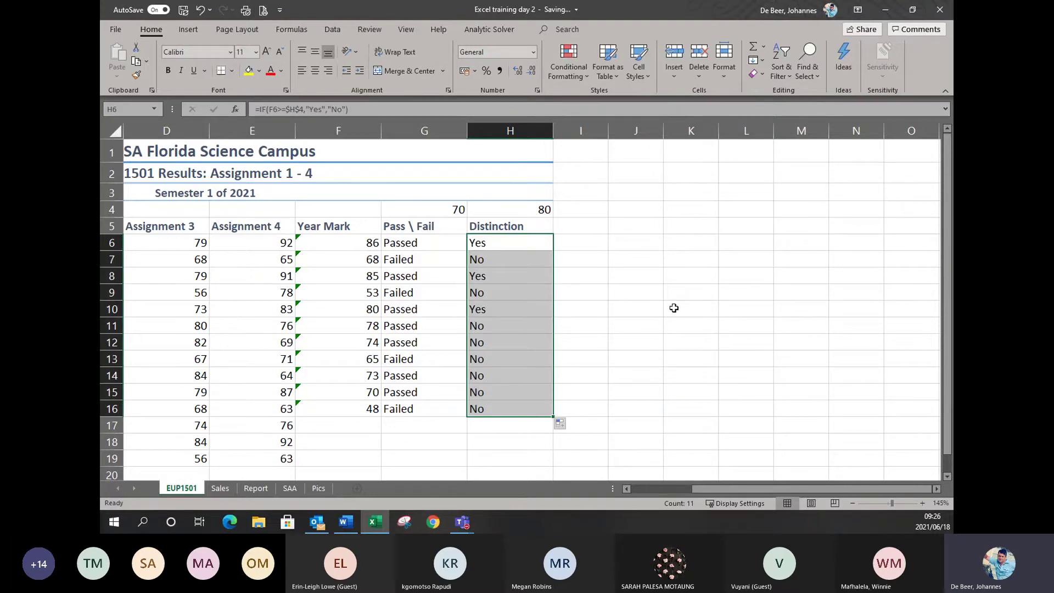
{"action": "left_click_drag", "start_coordinate": [368, 308], "coordinate": [480, 316]}
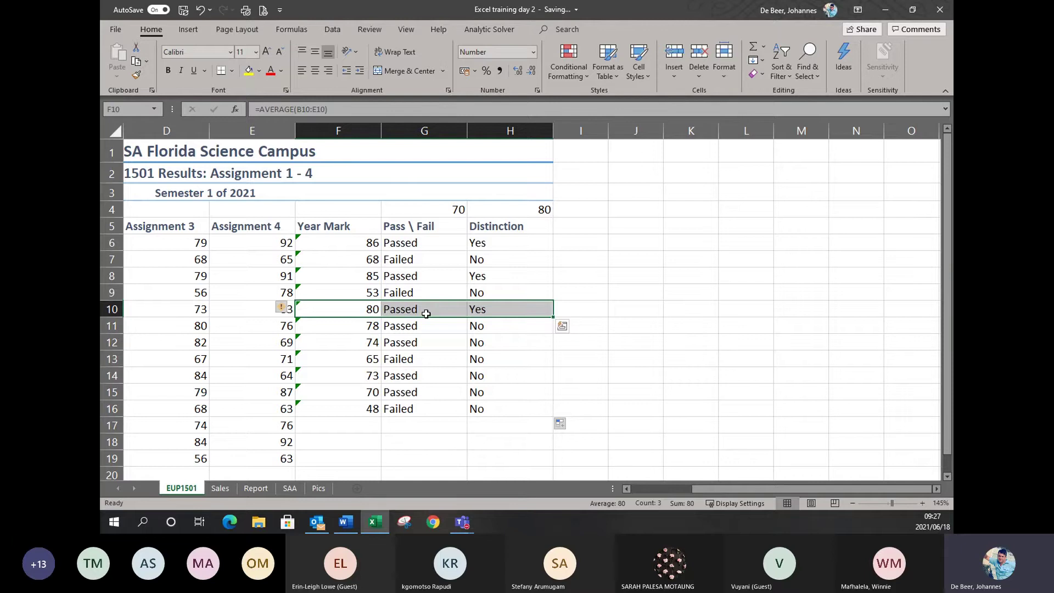
{"action": "left_click", "coordinate": [424, 358]}
{"action": "left_click_drag", "start_coordinate": [692, 488], "coordinate": [625, 494]}
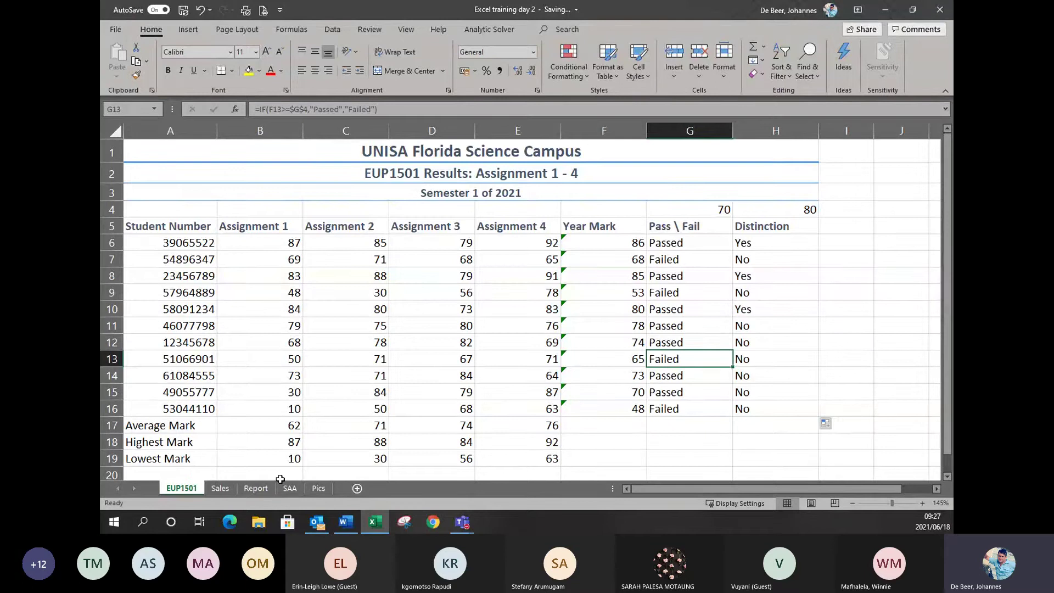
Step: On the Sales sheet, merge and center each of the three title rows across columns A to I
{"action": "key", "text": "ctrl+Page_Down"}
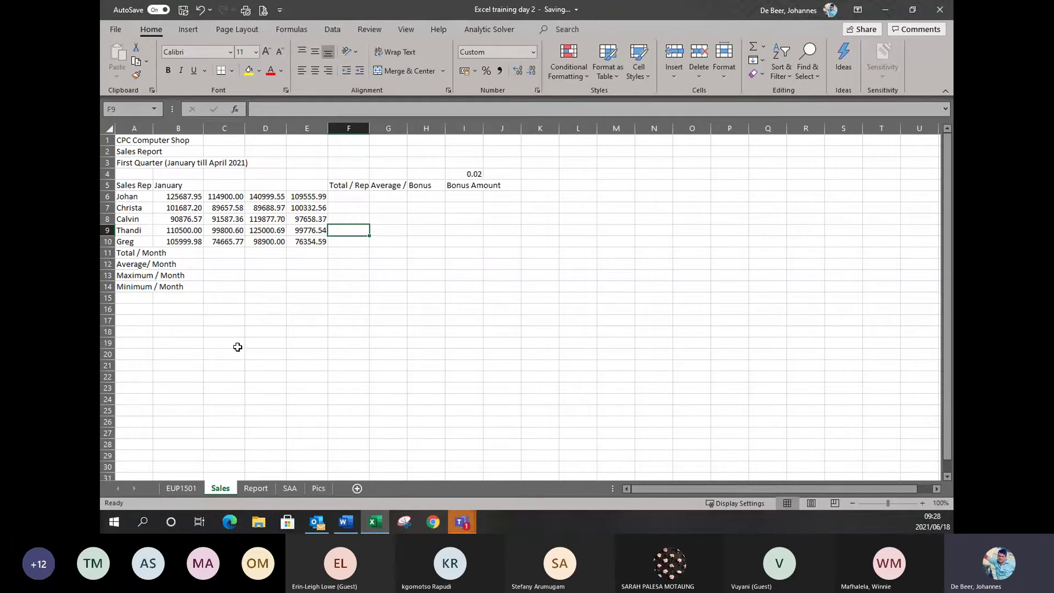
{"action": "left_click_drag", "start_coordinate": [132, 140], "coordinate": [462, 151]}
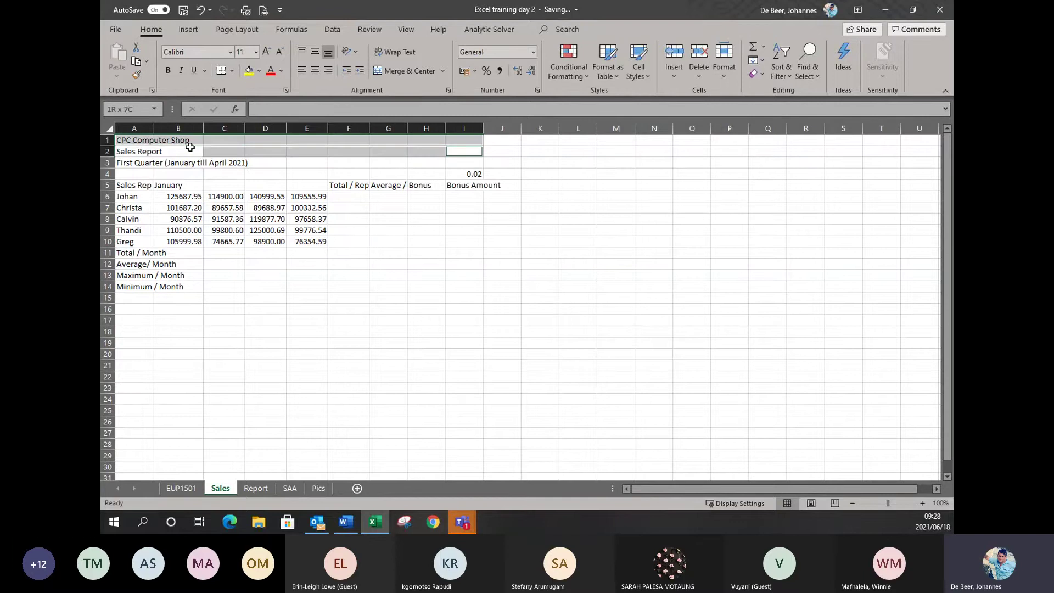
{"action": "mouse_move", "coordinate": [137, 162]}
{"action": "left_mouse_down"}
{"action": "mouse_move", "coordinate": [275, 142]}
{"action": "mouse_move", "coordinate": [464, 142]}
{"action": "left_mouse_up"}
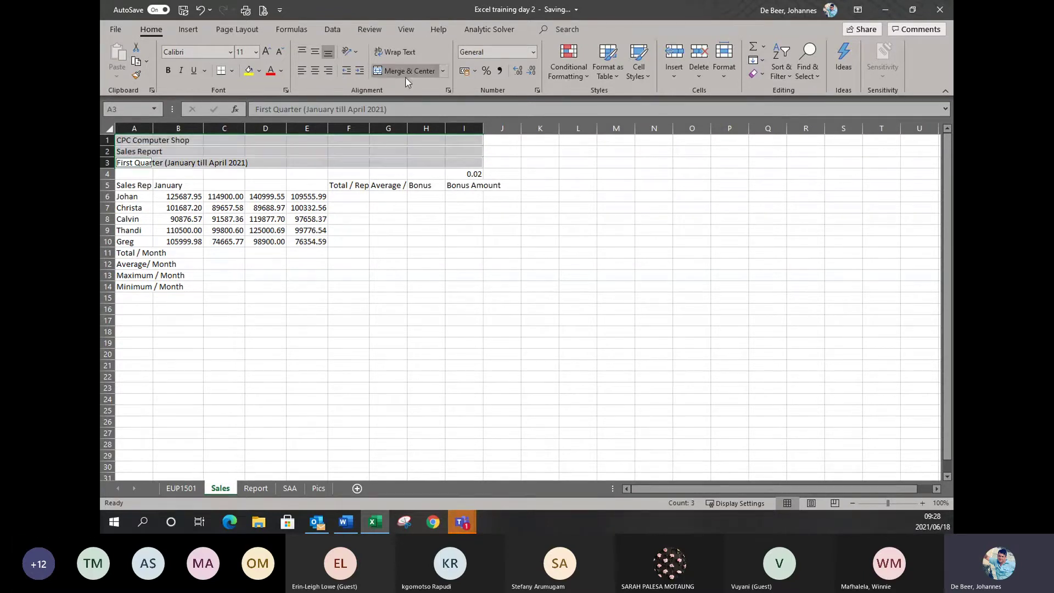
{"action": "left_click", "coordinate": [406, 75]}
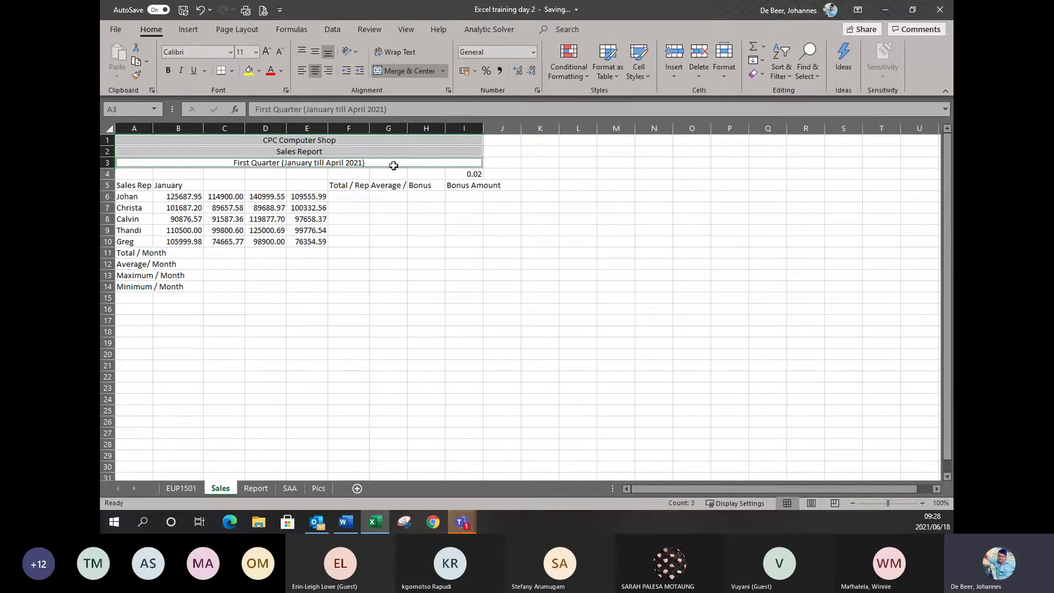
Step: Apply the Heading 1 cell style to CPC Computer Shop, Heading 2 to Sales Report and Heading 3 to the First Quarter line
{"action": "left_click", "coordinate": [299, 141]}
{"action": "left_click", "coordinate": [638, 71]}
{"action": "left_click", "coordinate": [582, 190]}
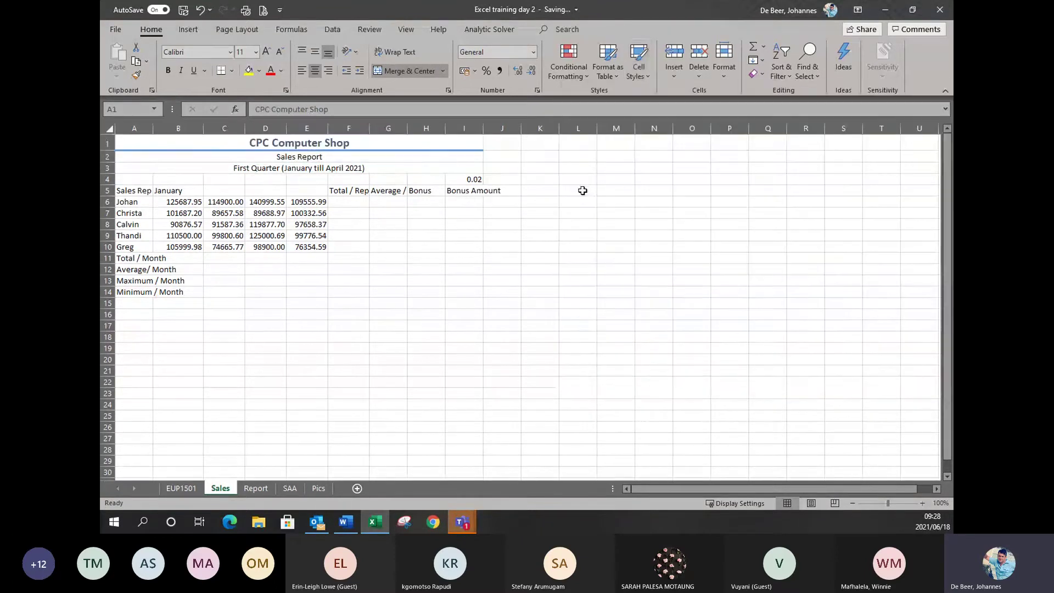
{"action": "key", "text": "Down"}
{"action": "left_click", "coordinate": [638, 69]}
{"action": "left_click", "coordinate": [642, 192]}
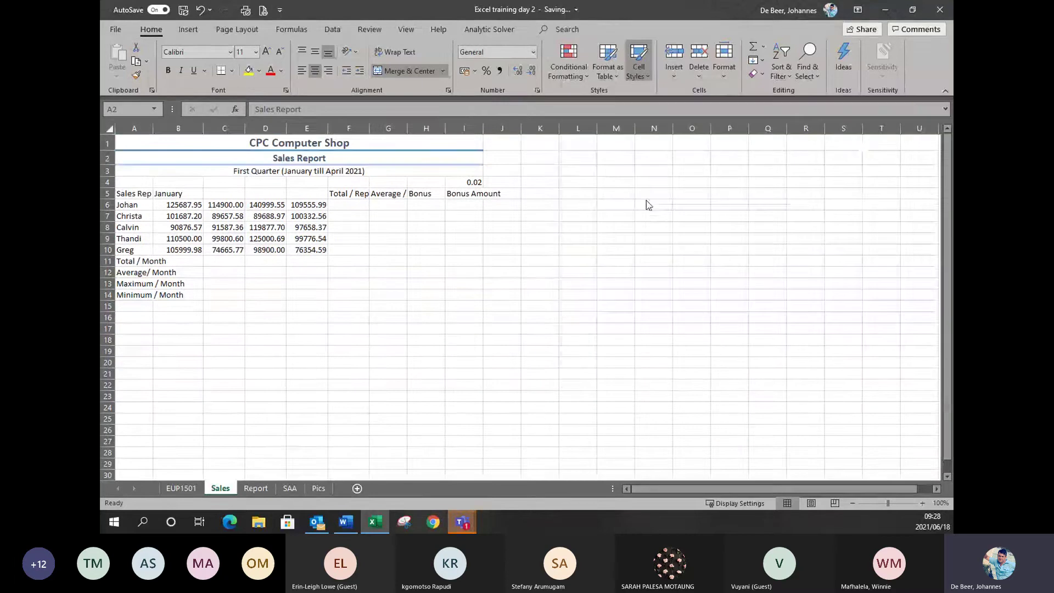
{"action": "left_click", "coordinate": [460, 170]}
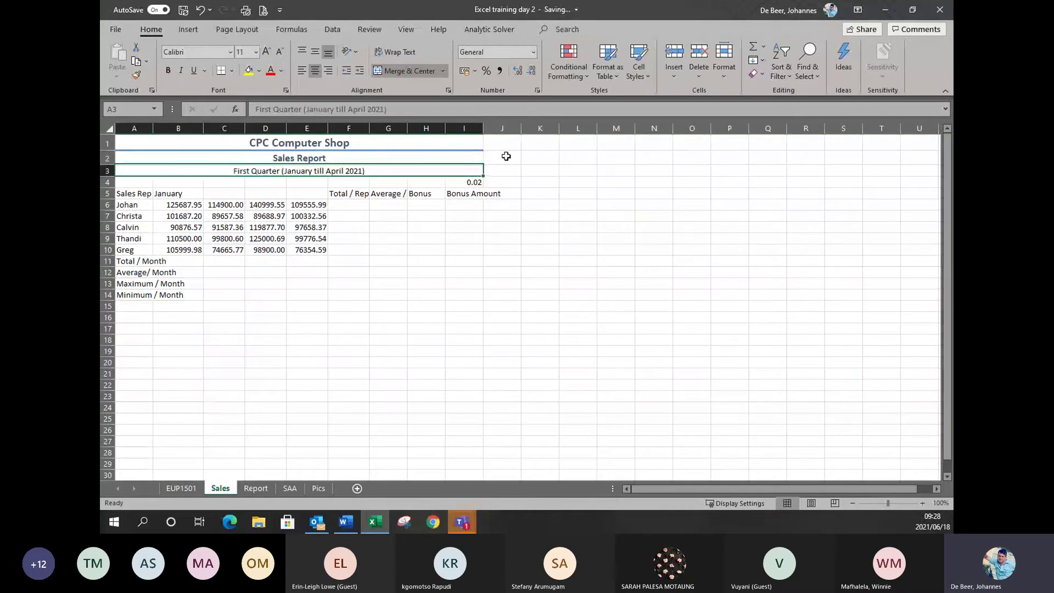
{"action": "left_click", "coordinate": [638, 68]}
{"action": "left_click", "coordinate": [708, 203]}
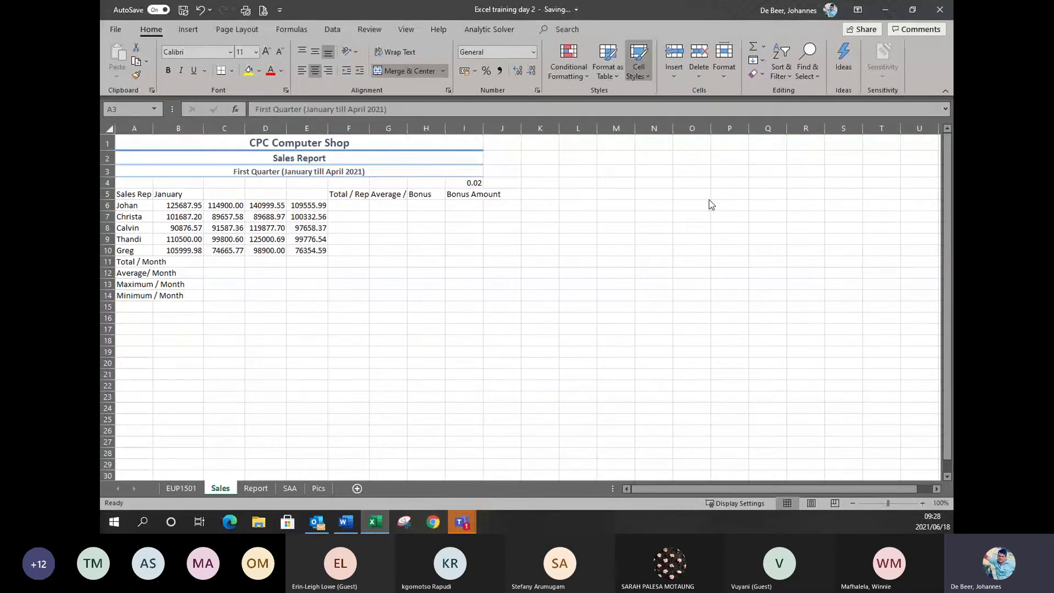
Step: Apply the Heading 4 cell style to the column headings in row 5
{"action": "left_click", "coordinate": [107, 194]}
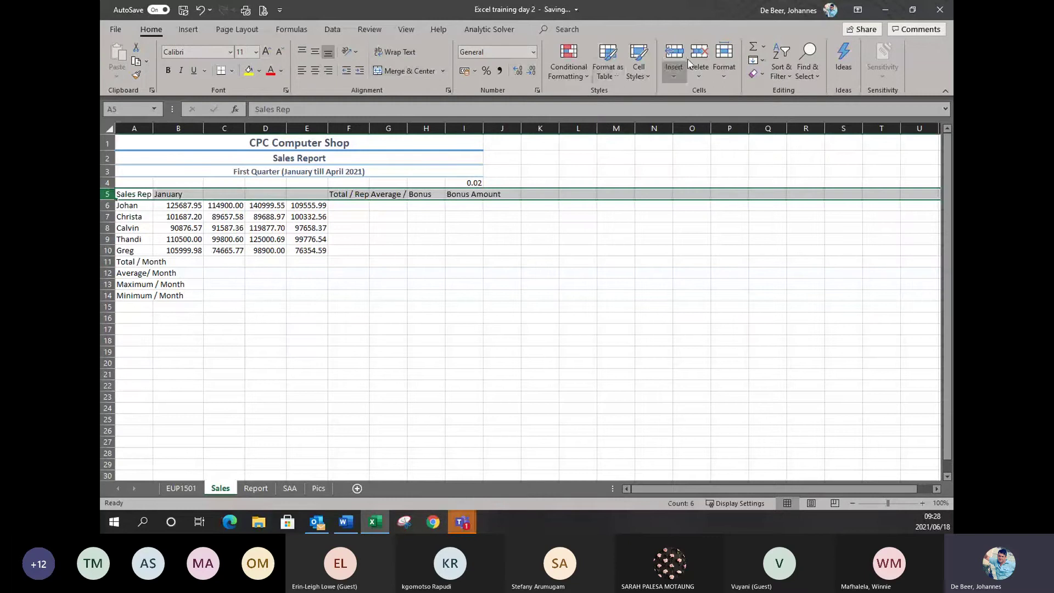
{"action": "left_click", "coordinate": [638, 69]}
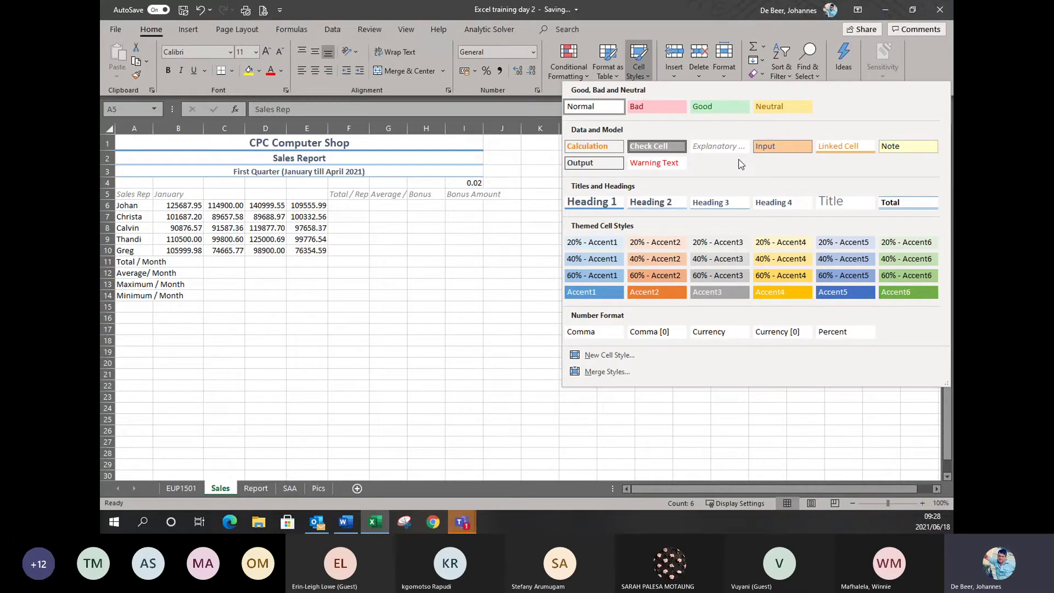
{"action": "left_click", "coordinate": [593, 162]}
Step: Widen column A to fit its row labels and set the width of columns B to I to 15
{"action": "left_click_drag", "start_coordinate": [155, 131], "coordinate": [188, 131]}
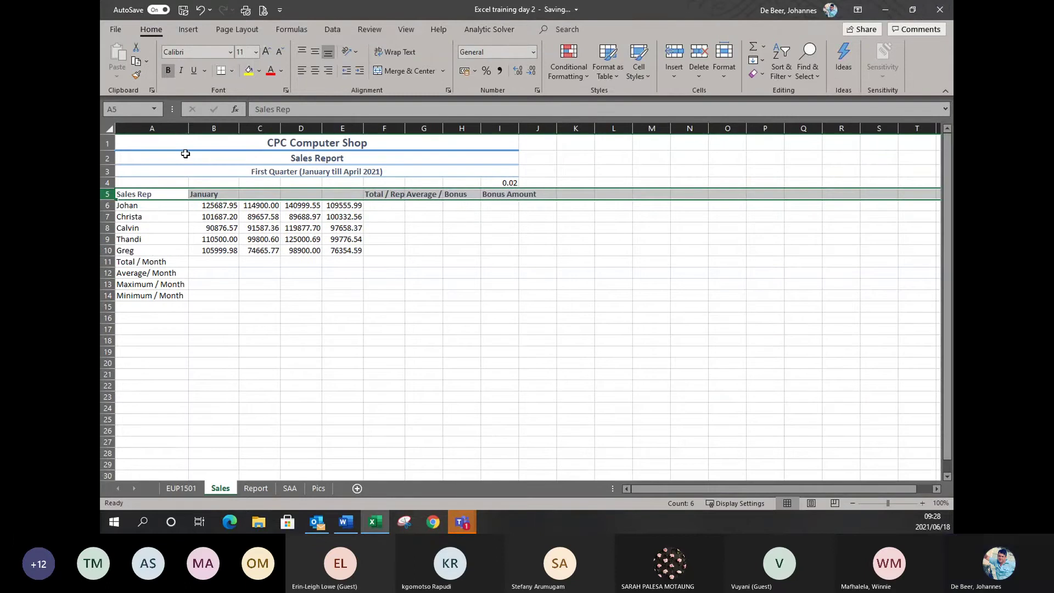
{"action": "left_click_drag", "start_coordinate": [214, 128], "coordinate": [420, 128]}
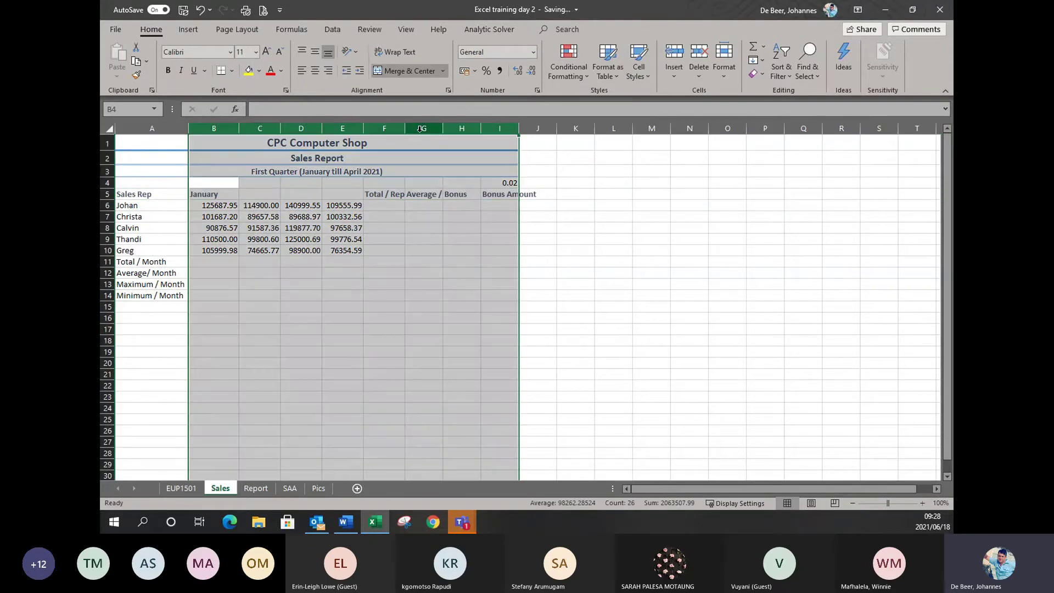
{"action": "right_click", "coordinate": [420, 128]}
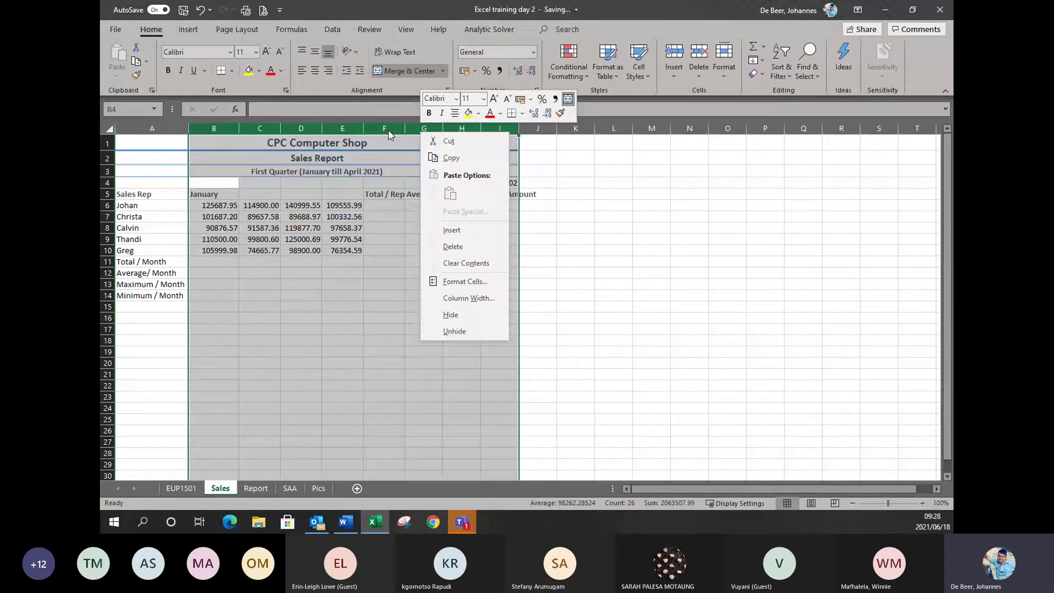
{"action": "left_click", "coordinate": [469, 297]}
{"action": "type", "text": "15"}
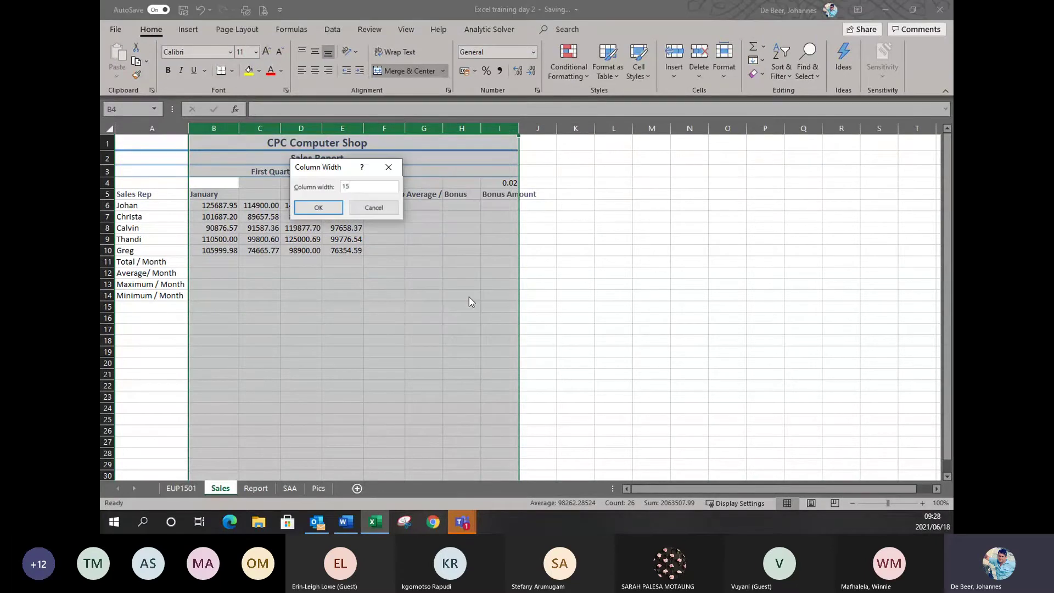
{"action": "key", "text": "Return"}
{"action": "left_click", "coordinate": [469, 296]}
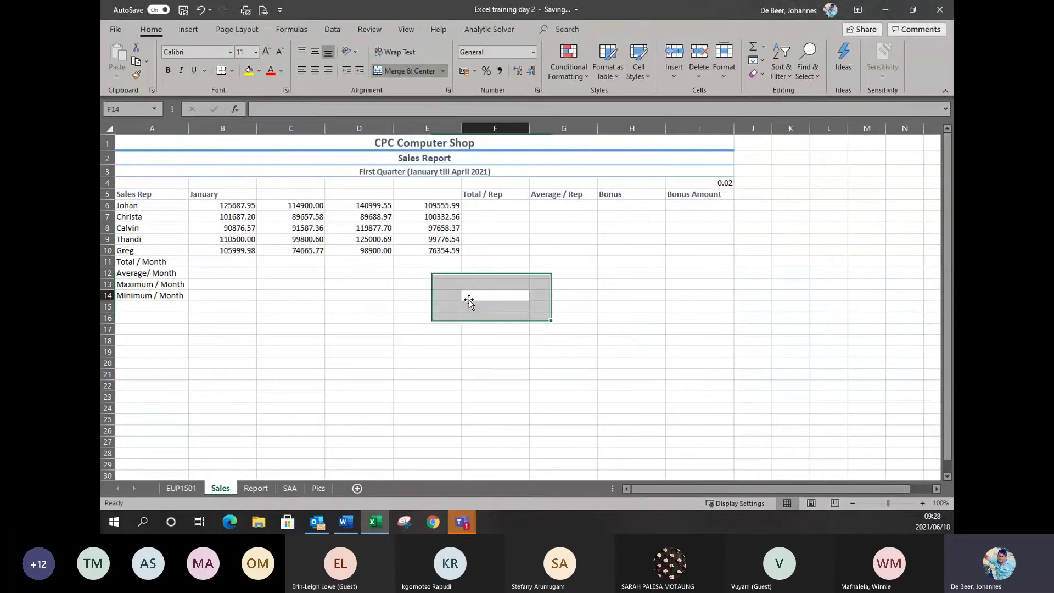
Step: Extend the January heading in B5 across to E5 as the month series February, March and April
{"action": "scroll", "coordinate": [463, 310], "scroll_direction": "up", "scroll_amount": 2}
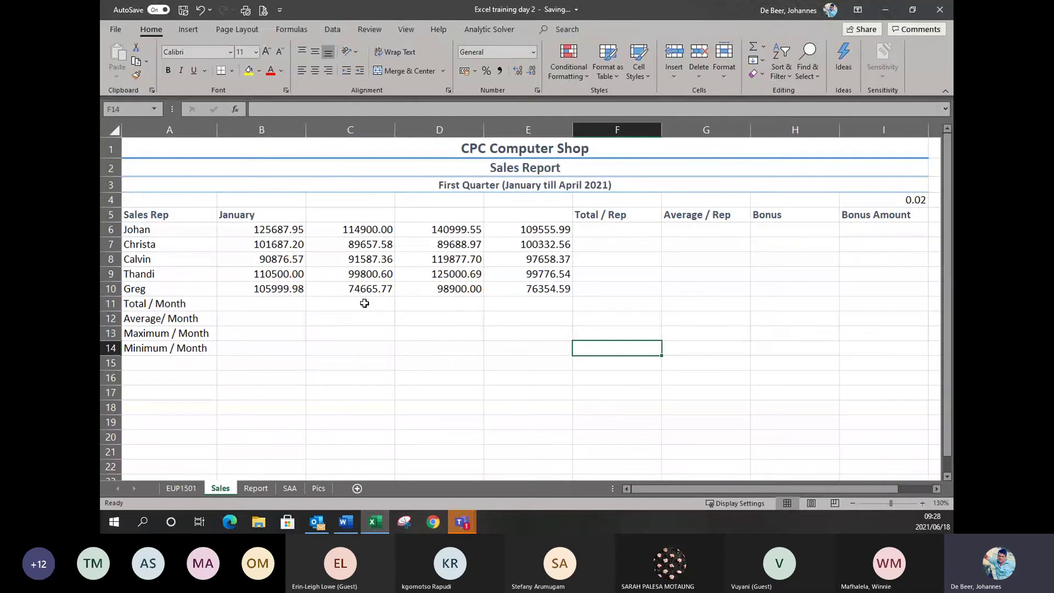
{"action": "left_click", "coordinate": [252, 218]}
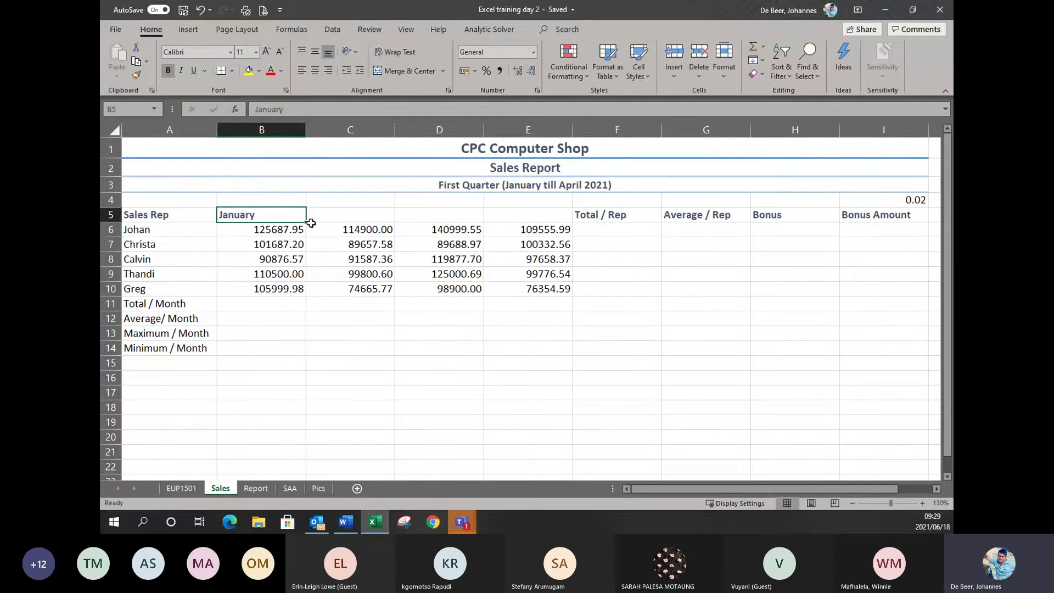
{"action": "left_click_drag", "start_coordinate": [305, 221], "coordinate": [565, 222]}
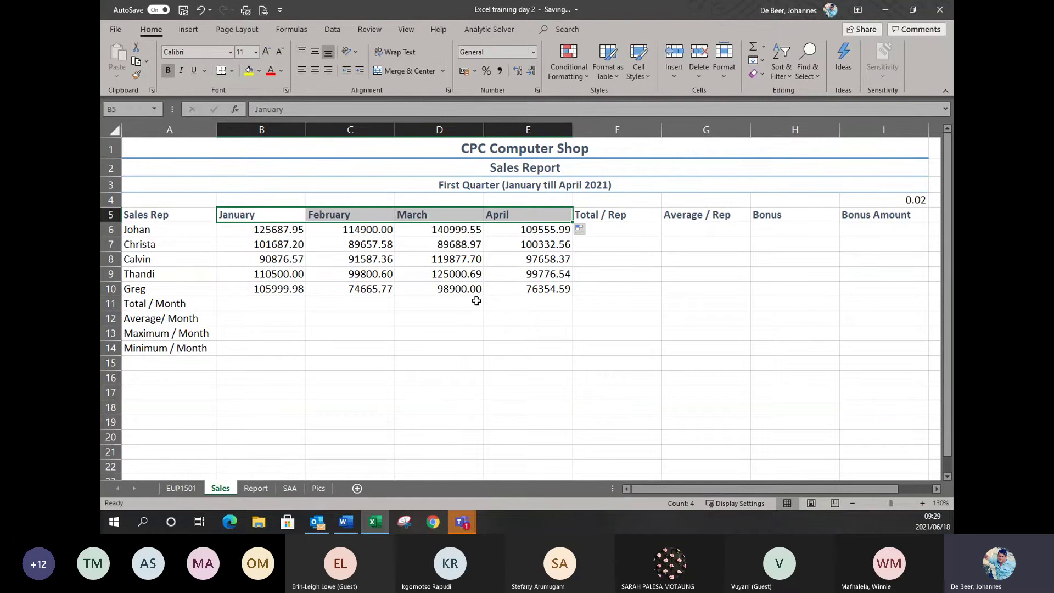
{"action": "left_click", "coordinate": [418, 332]}
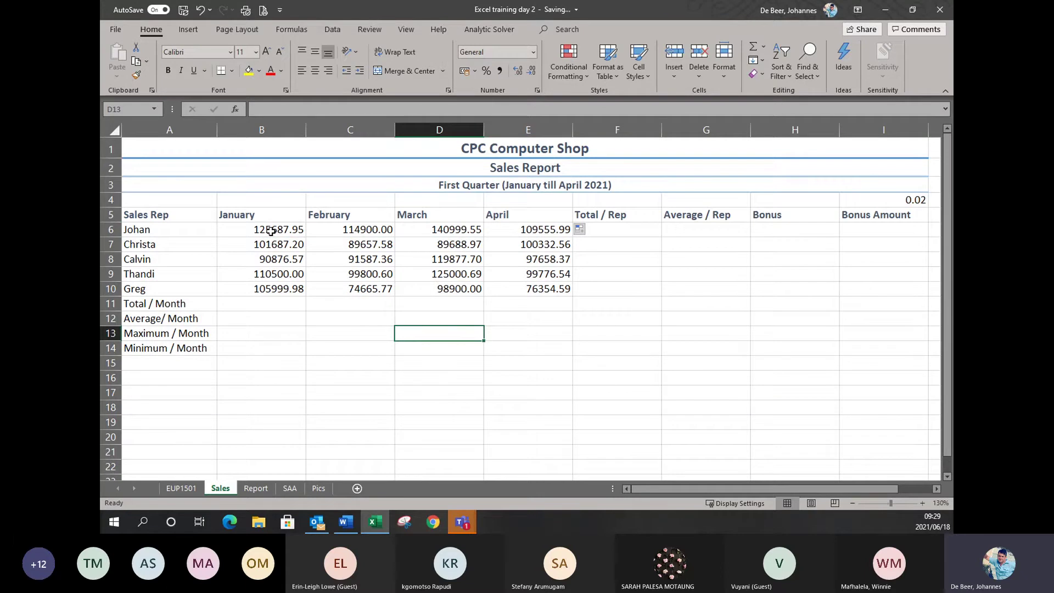
Step: Format the sales amounts in B6:E10 with the R English (South Africa) accounting format
{"action": "left_click_drag", "start_coordinate": [271, 232], "coordinate": [532, 290]}
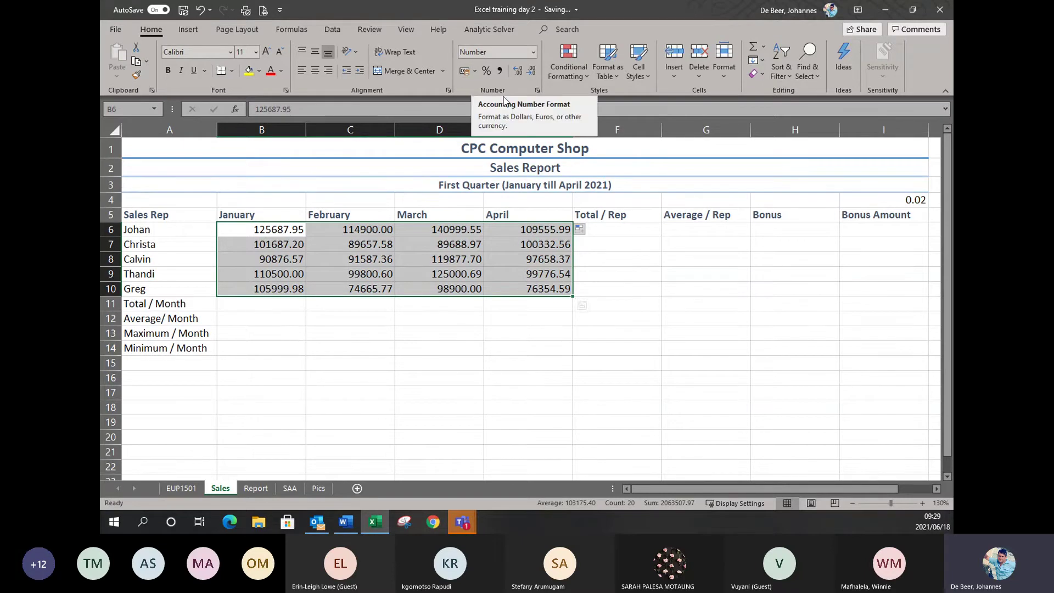
{"action": "left_click", "coordinate": [473, 72]}
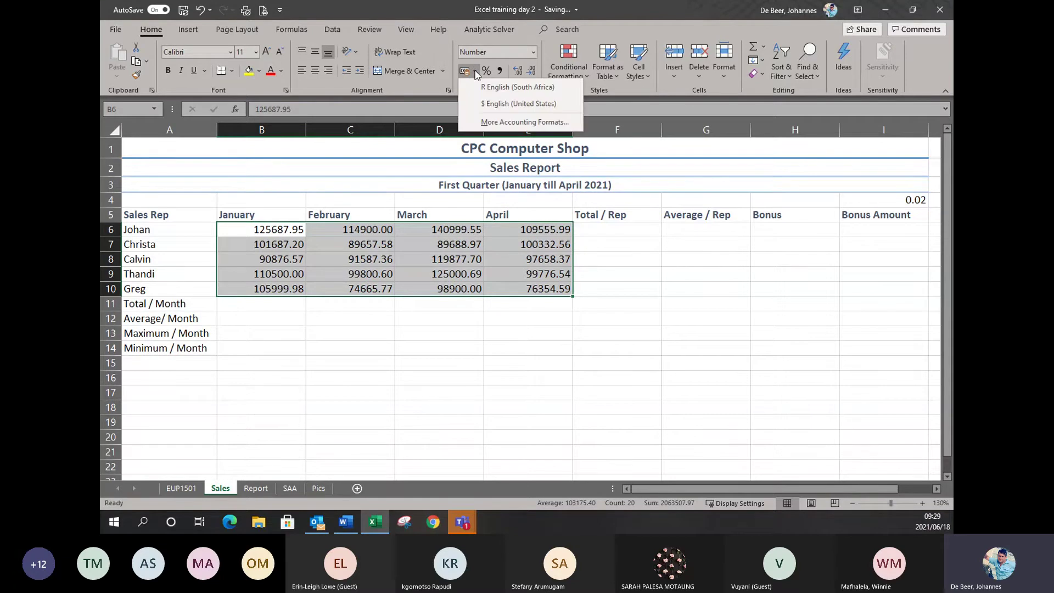
{"action": "left_click", "coordinate": [492, 89]}
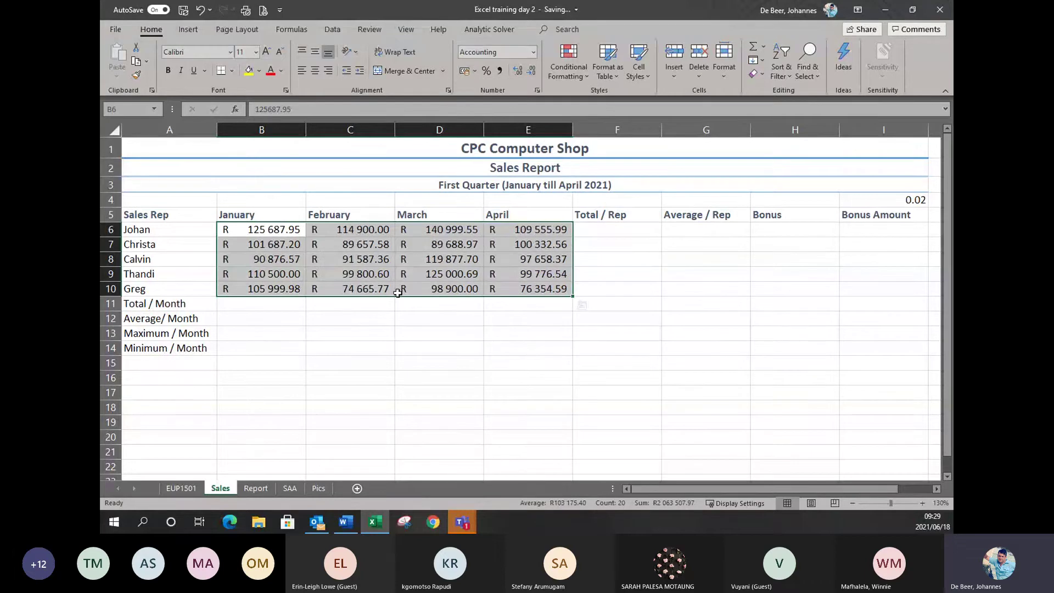
{"action": "left_click", "coordinate": [396, 323]}
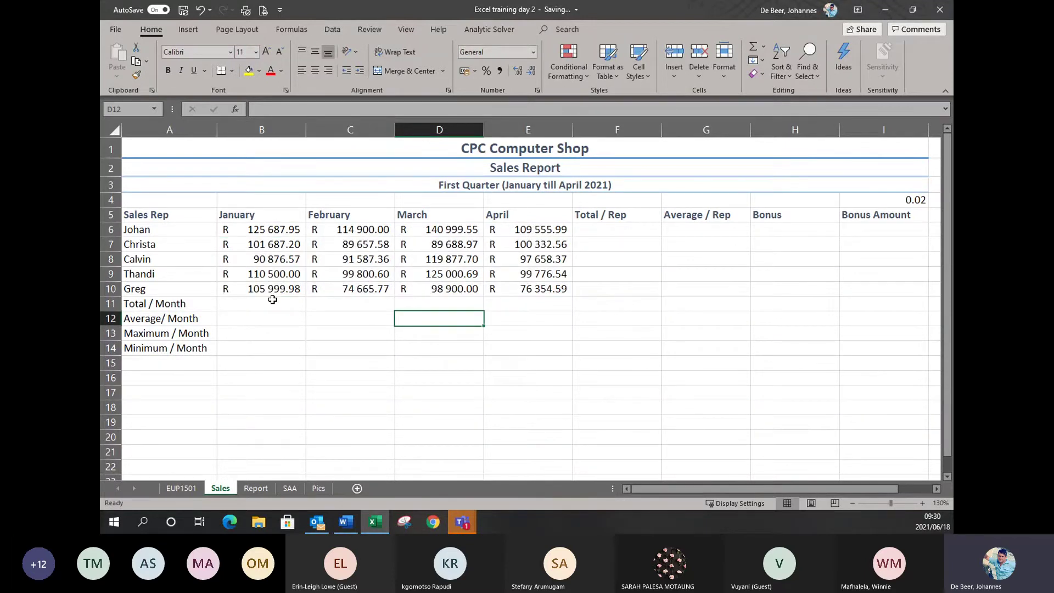
Step: Try totalling the January sales in B11 with =SUM(B6:B10) and undo the entry
{"action": "left_click", "coordinate": [272, 299]}
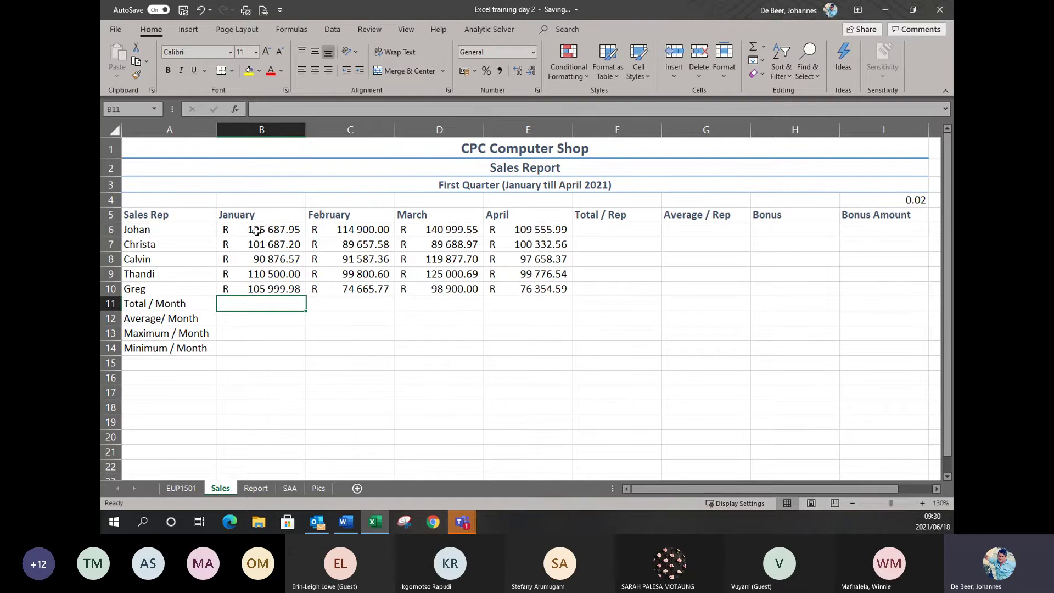
{"action": "left_click_drag", "start_coordinate": [256, 231], "coordinate": [275, 291]}
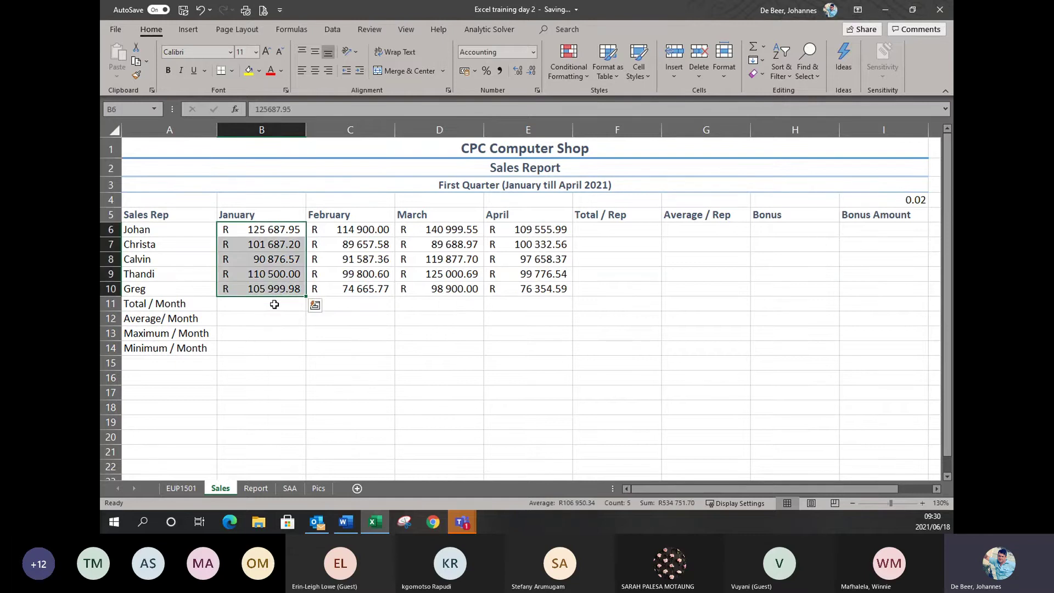
{"action": "left_click", "coordinate": [273, 304]}
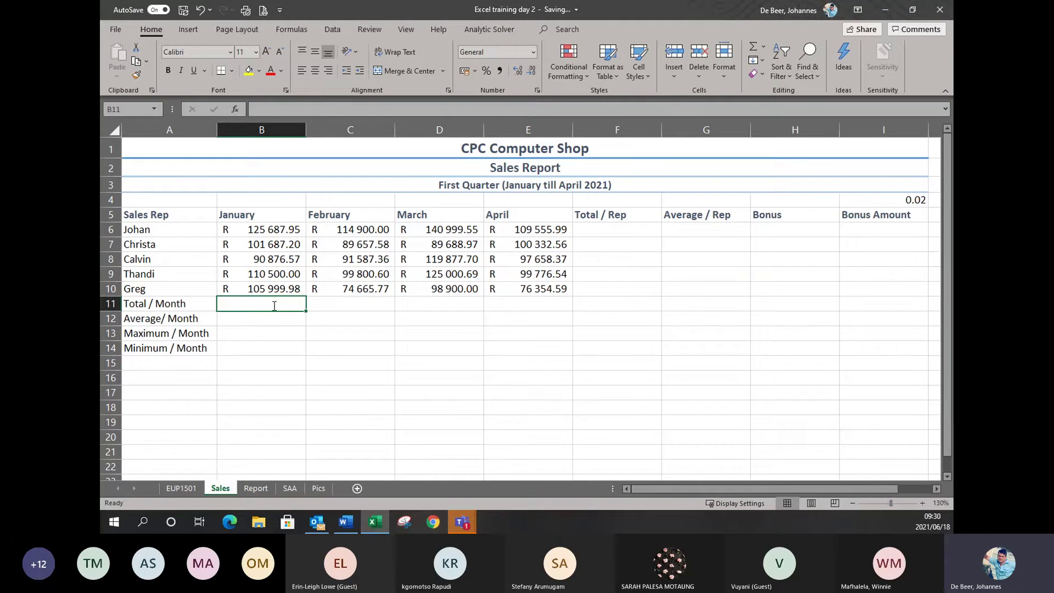
{"action": "type", "text": "=sum("}
{"action": "left_click_drag", "start_coordinate": [268, 230], "coordinate": [281, 284]}
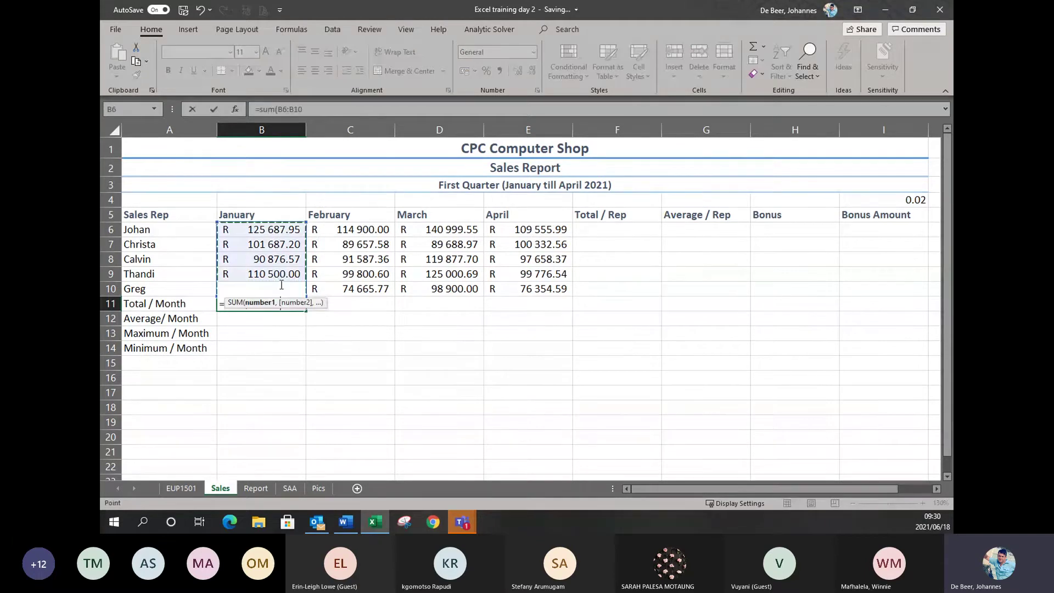
{"action": "type", "text": ")"}
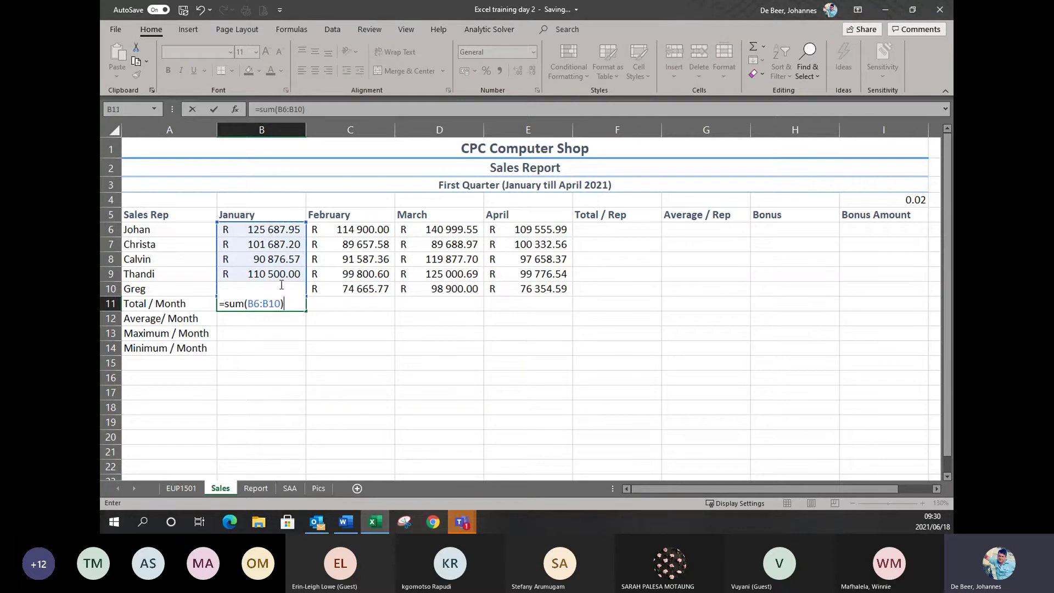
{"action": "key", "text": "Return"}
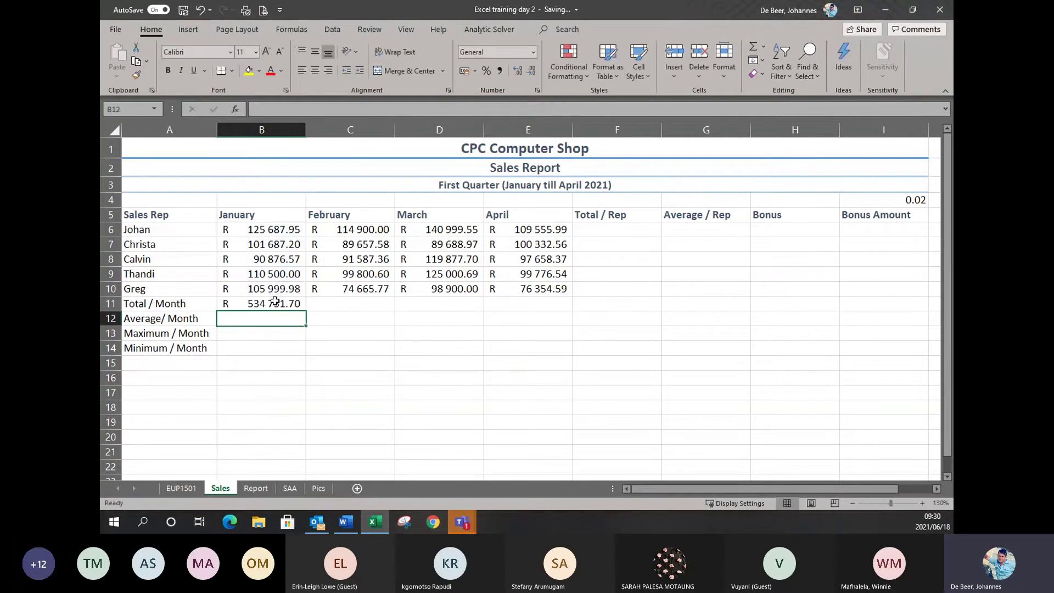
{"action": "key", "text": "ctrl+z"}
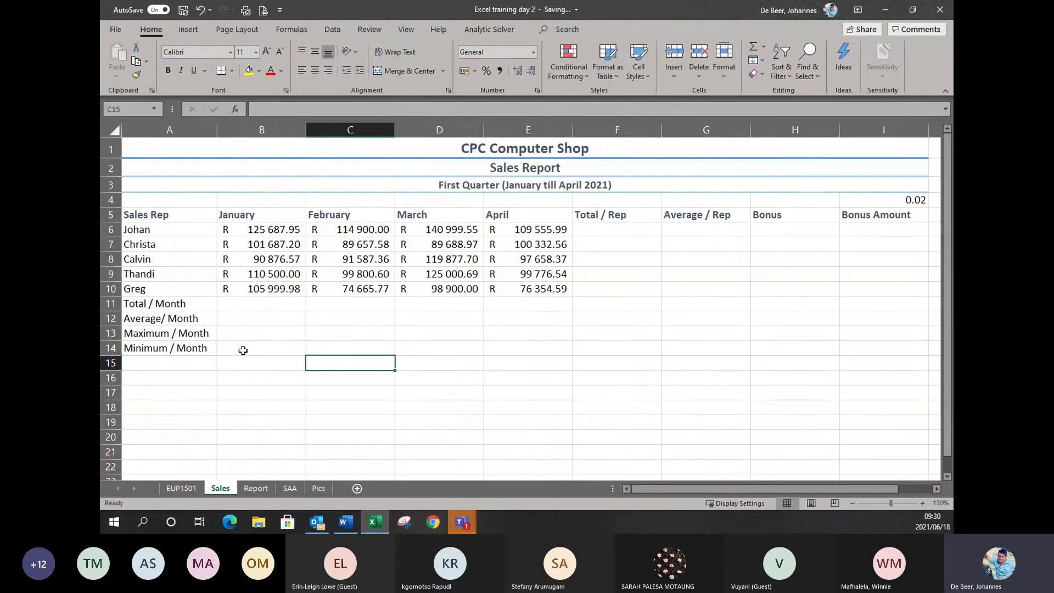
Step: Use Quick Analysis on the sales amounts B6:E10 to add sums per month in row 11 and per rep in column F
{"action": "left_click_drag", "start_coordinate": [258, 229], "coordinate": [527, 289]}
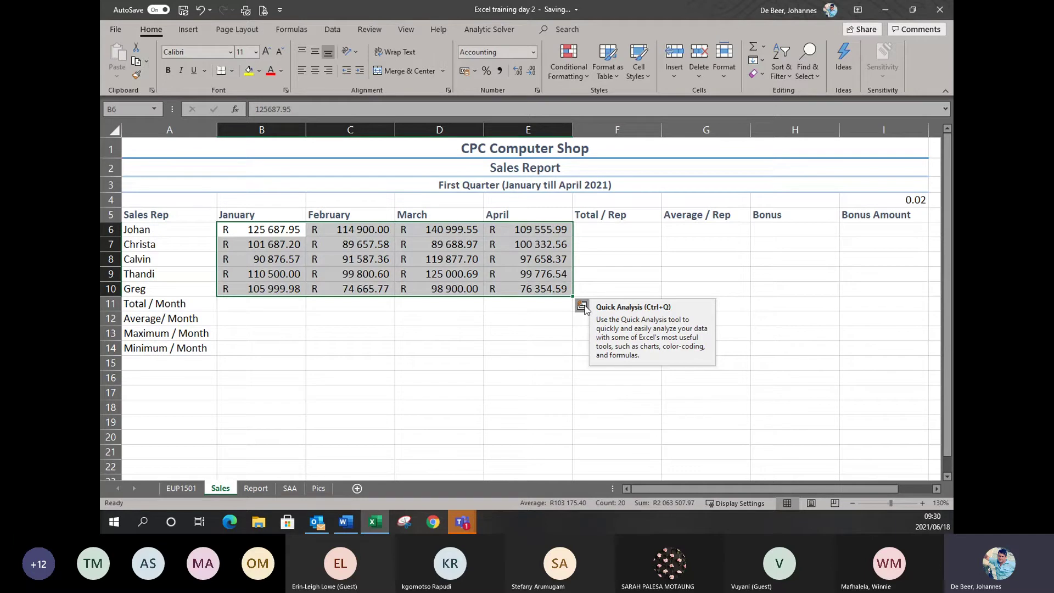
{"action": "left_click", "coordinate": [583, 306]}
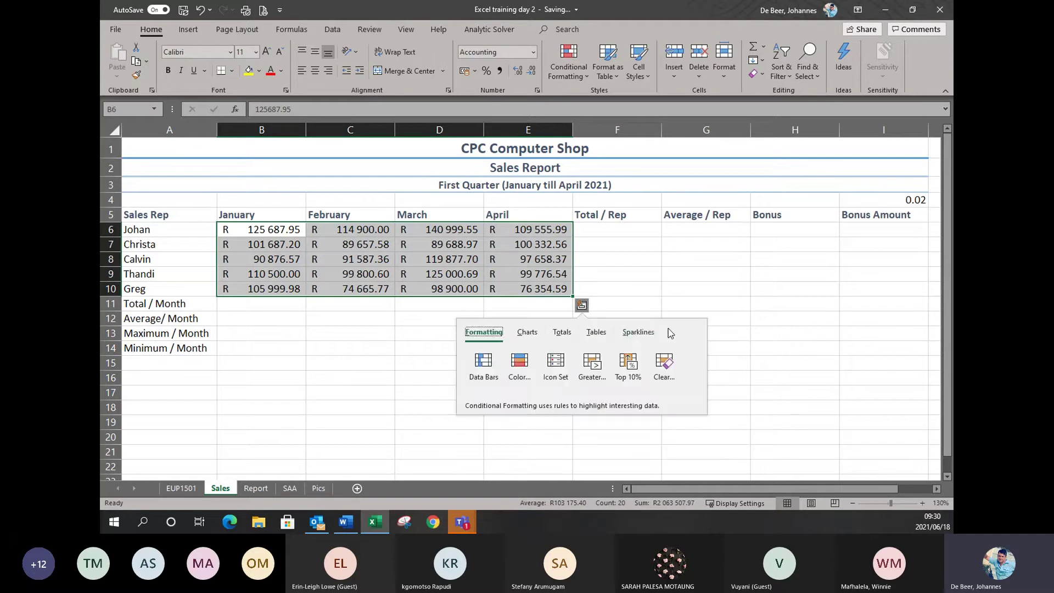
{"action": "left_click", "coordinate": [563, 334]}
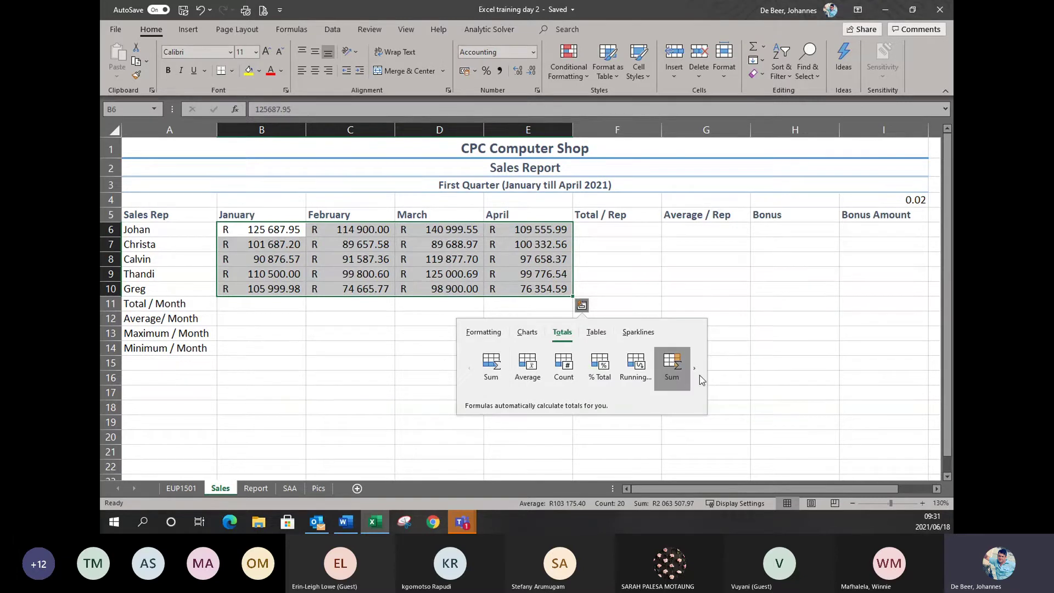
{"action": "left_click", "coordinate": [484, 362]}
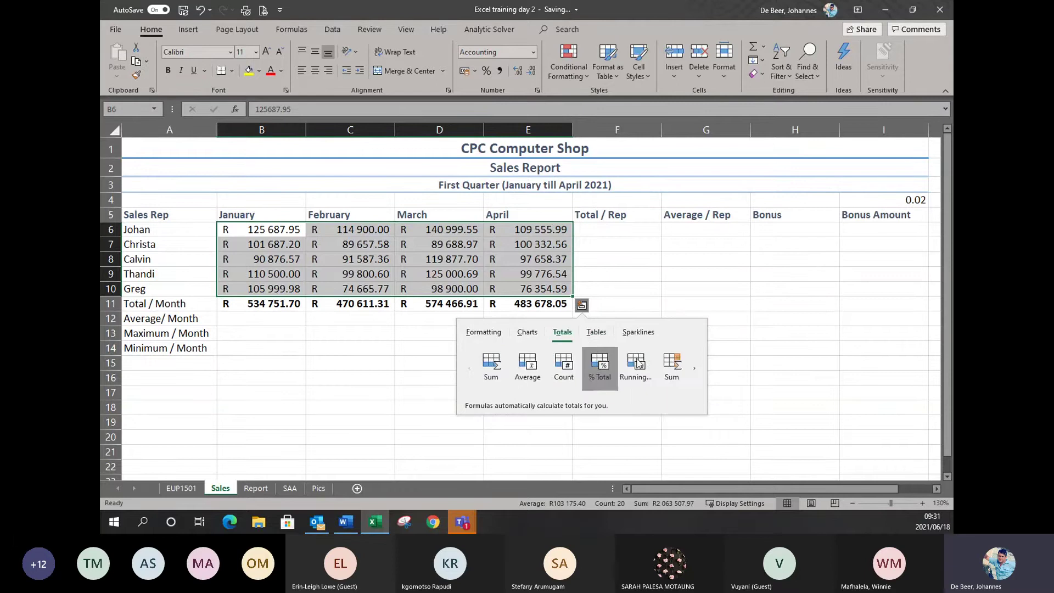
{"action": "left_click", "coordinate": [662, 371]}
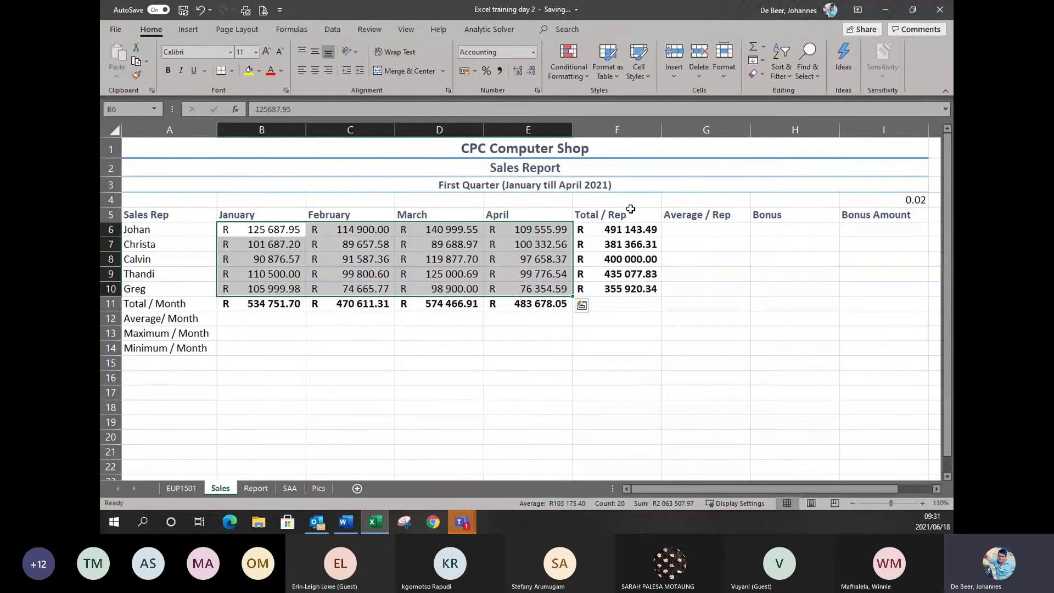
Step: Calculate the January average in B12 with =AVERAGE(B6:B10)
{"action": "left_click", "coordinate": [259, 320]}
{"action": "type", "text": "=a"}
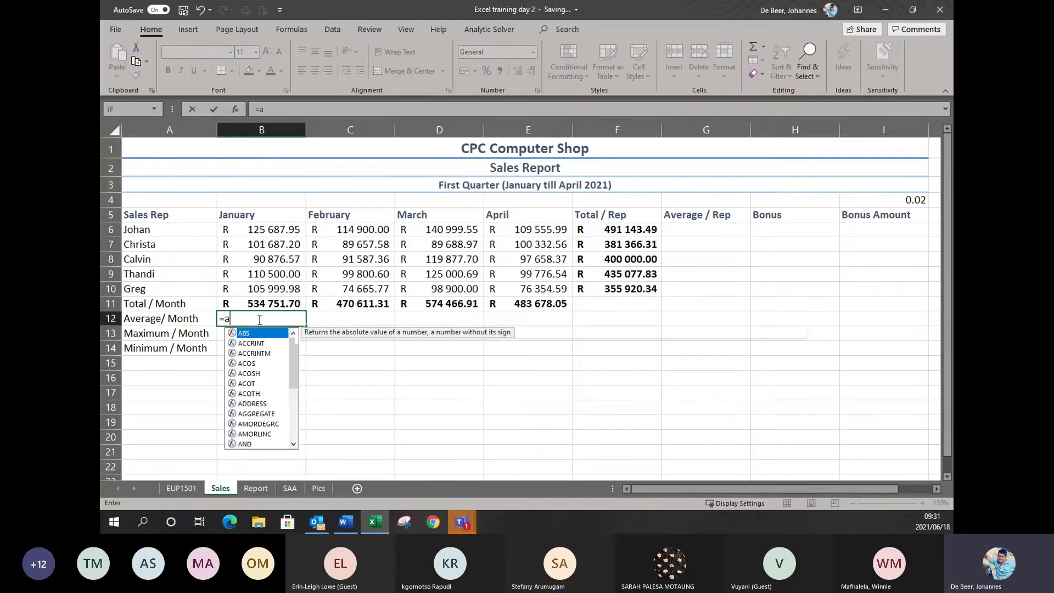
{"action": "type", "text": "verage("}
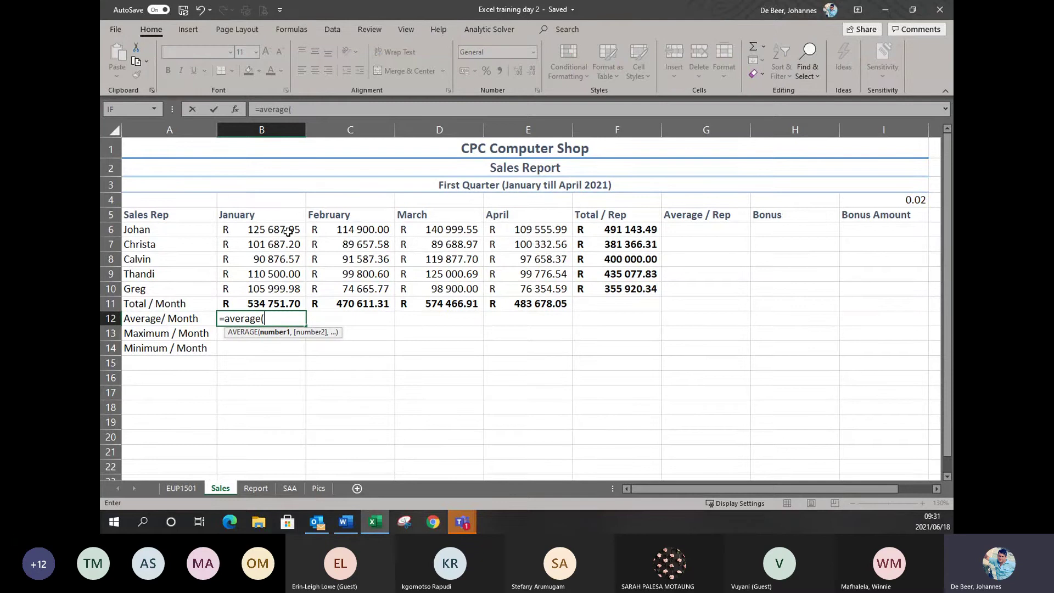
{"action": "left_click_drag", "start_coordinate": [288, 231], "coordinate": [284, 290]}
{"action": "type", "text": ")"}
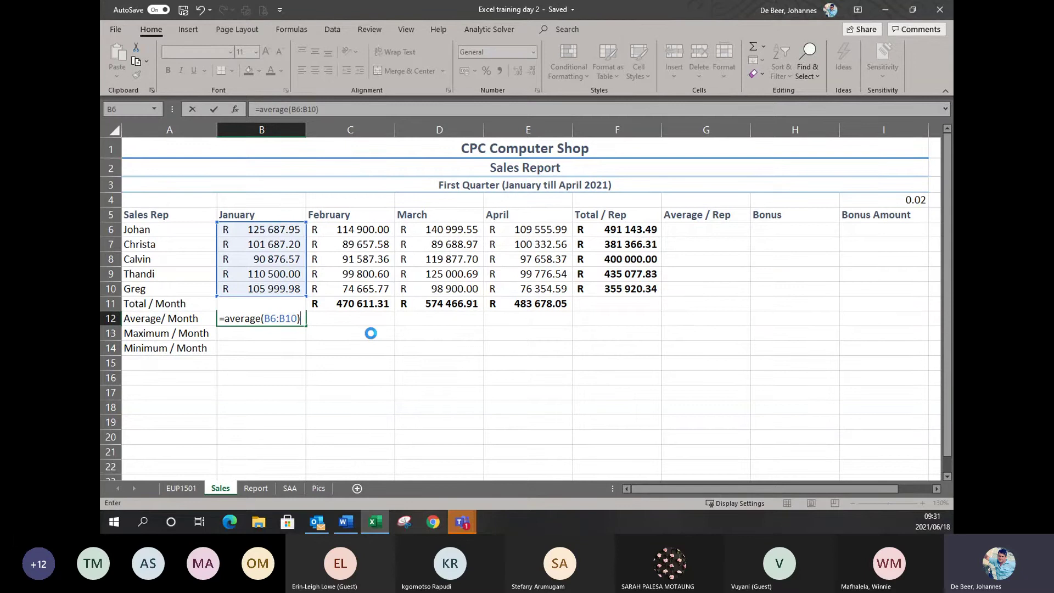
{"action": "key", "text": "Return"}
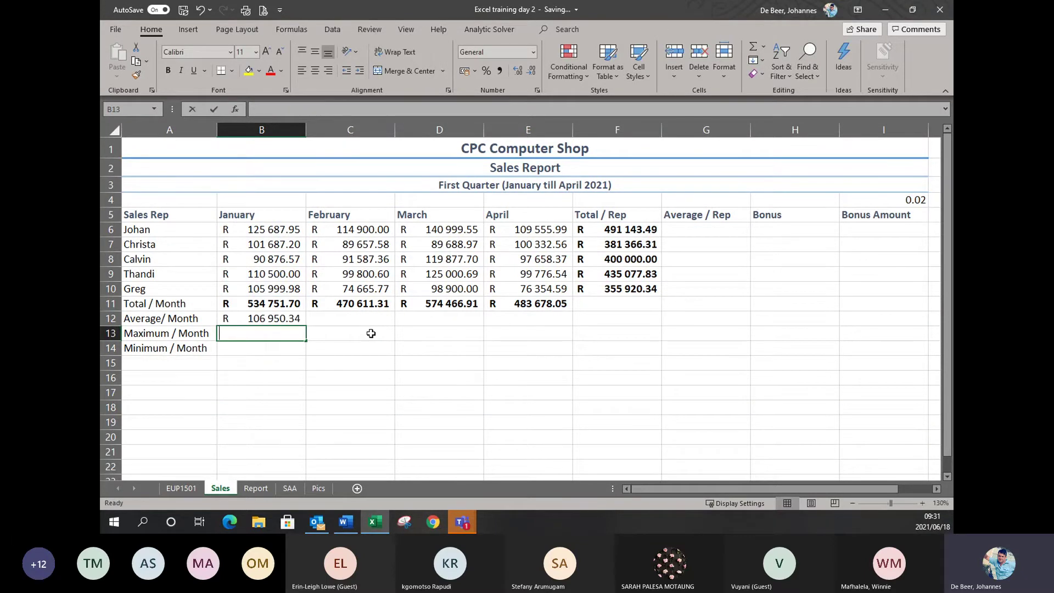
Step: Calculate the January maximum in B13 with =MAX(B6:B10)
{"action": "type", "text": "=max("}
{"action": "left_click_drag", "start_coordinate": [274, 229], "coordinate": [261, 283]}
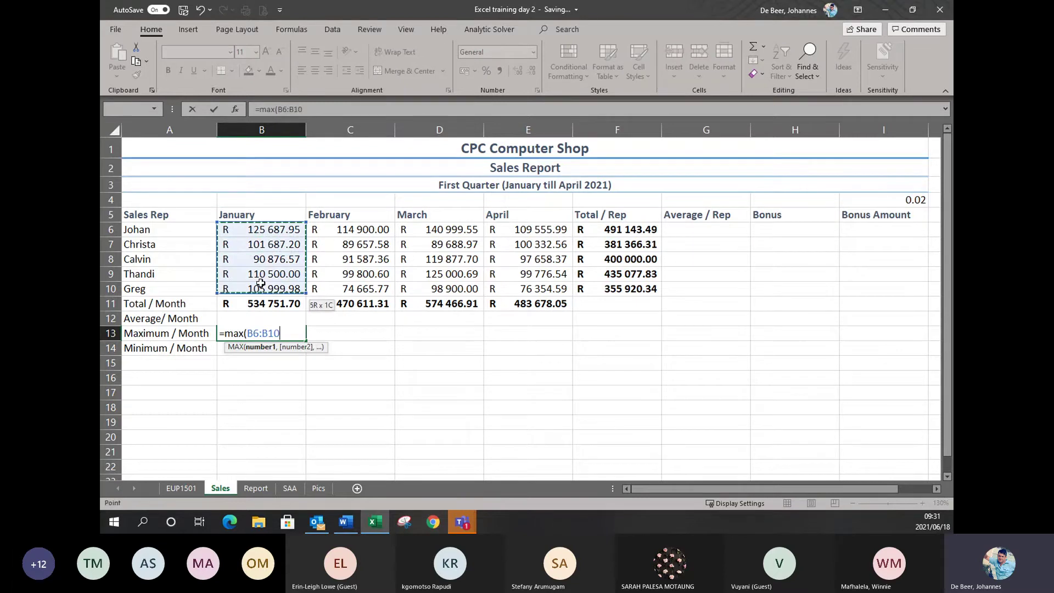
{"action": "type", "text": ")"}
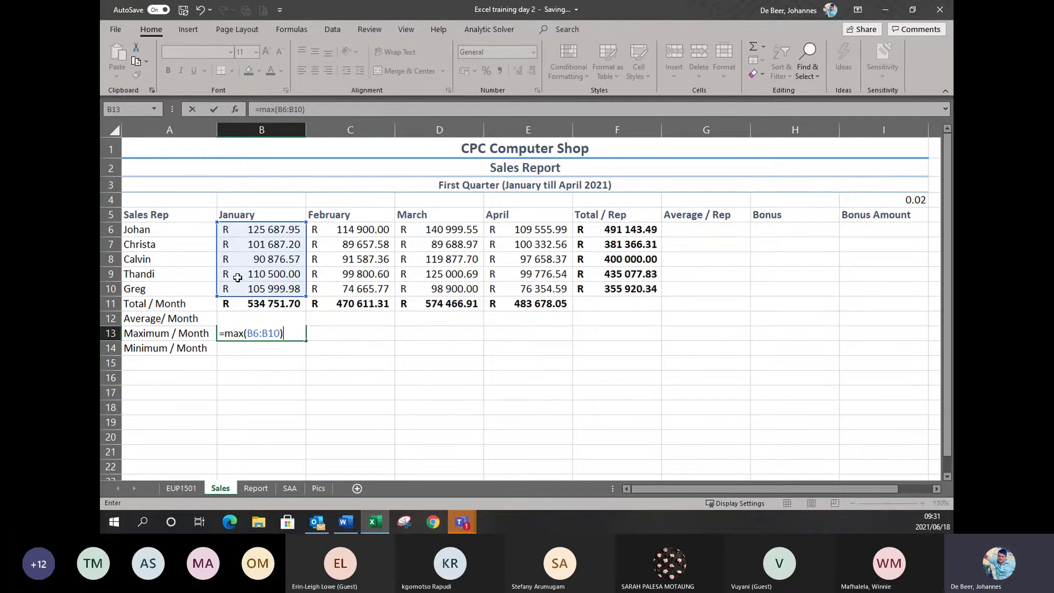
{"action": "key", "text": "Return"}
Step: Calculate the January minimum in B14 with =MIN(B6:B10) and copy the B12:B14 formulas across to column E
{"action": "type", "text": "=mi"}
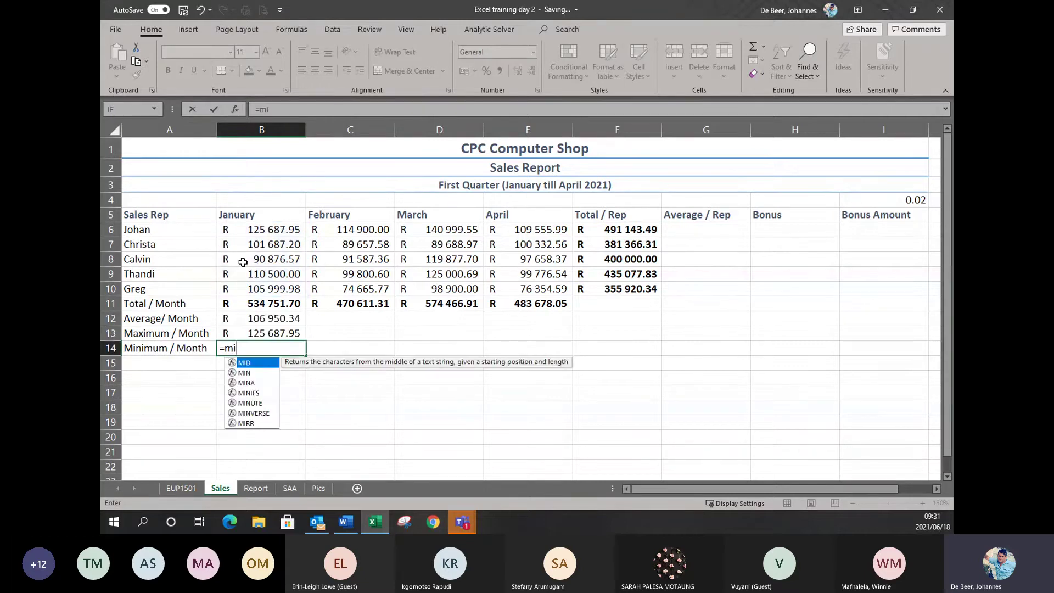
{"action": "type", "text": "n("}
{"action": "left_click_drag", "start_coordinate": [263, 231], "coordinate": [261, 282]}
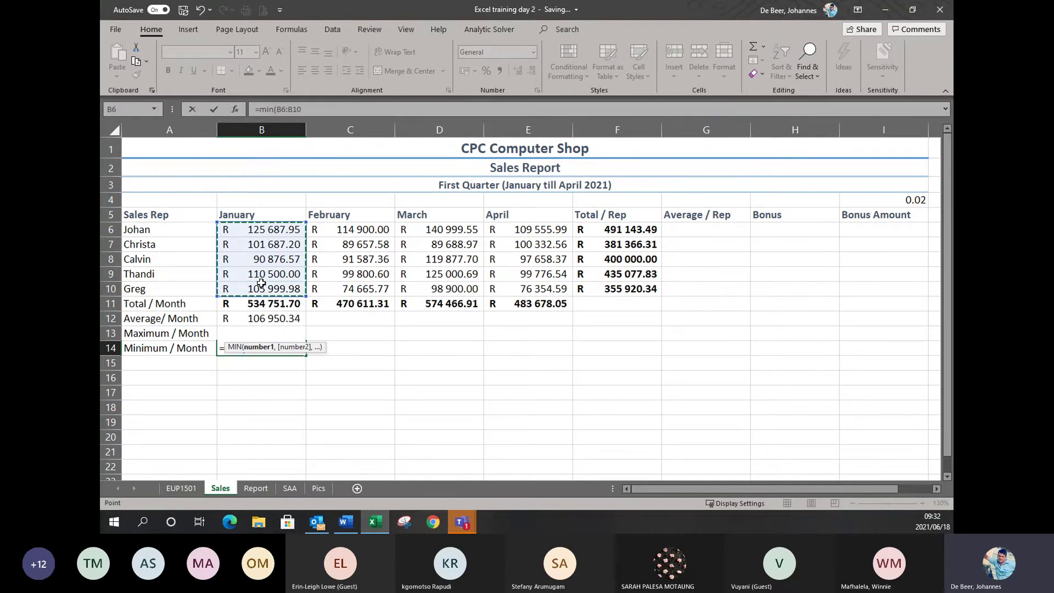
{"action": "key", "text": "Return"}
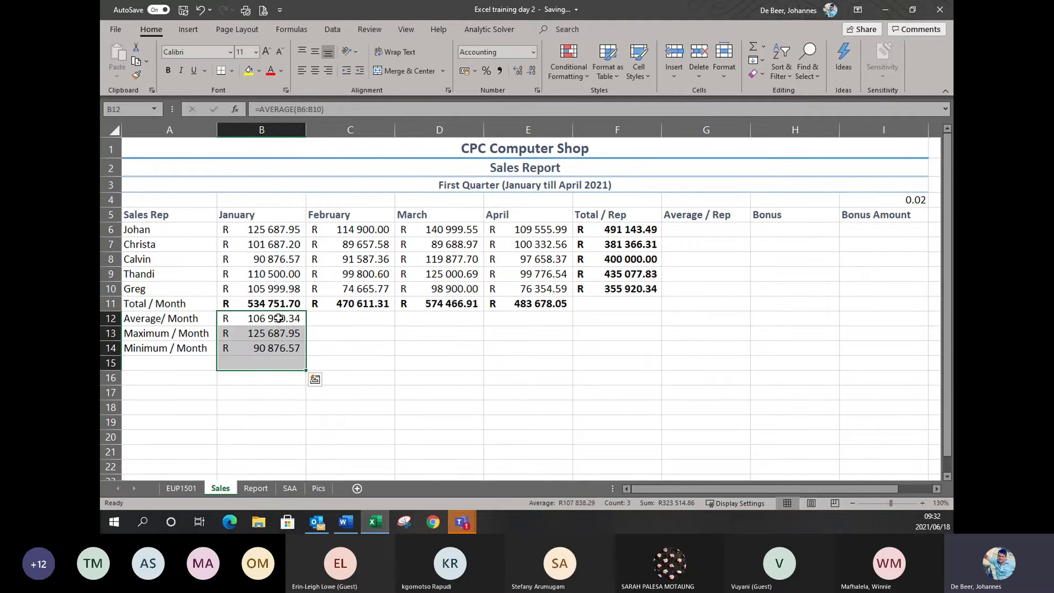
{"action": "left_click", "coordinate": [276, 322]}
{"action": "left_click_drag", "start_coordinate": [276, 322], "coordinate": [538, 341]}
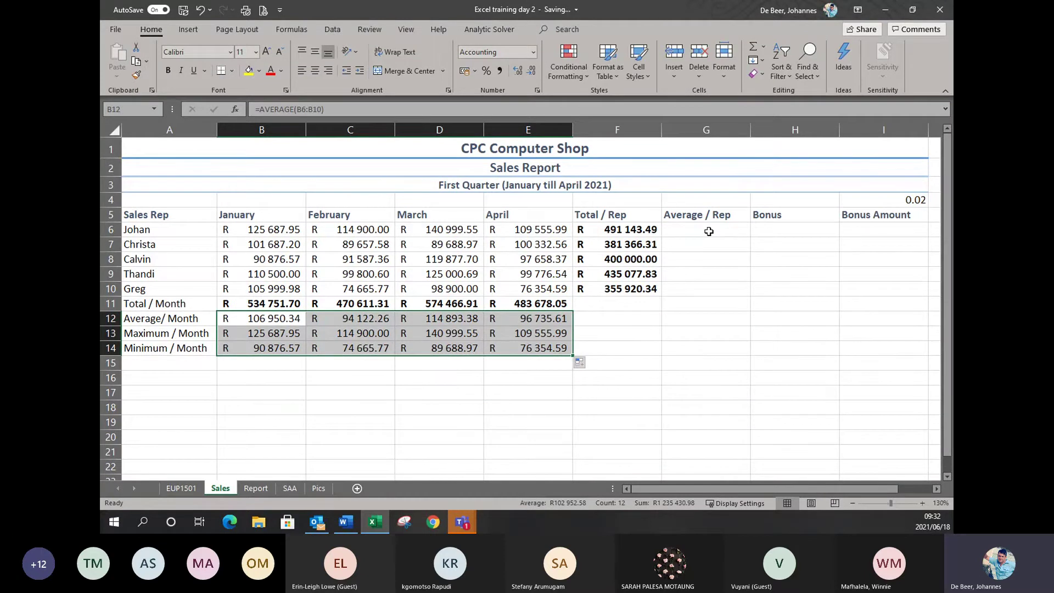
Step: Calculate the first rep's average in G6 with =AVERAGE(B6:E6) and copy the formula down to G10
{"action": "left_click", "coordinate": [708, 231]}
{"action": "type", "text": "=ave"}
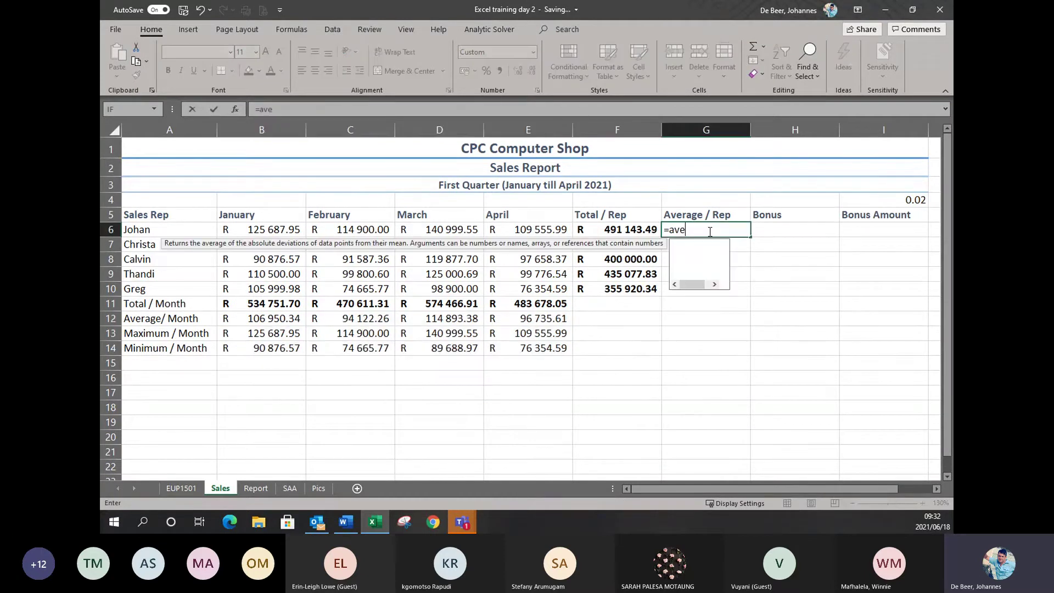
{"action": "type", "text": "rage("}
{"action": "left_click_drag", "start_coordinate": [262, 236], "coordinate": [509, 234]}
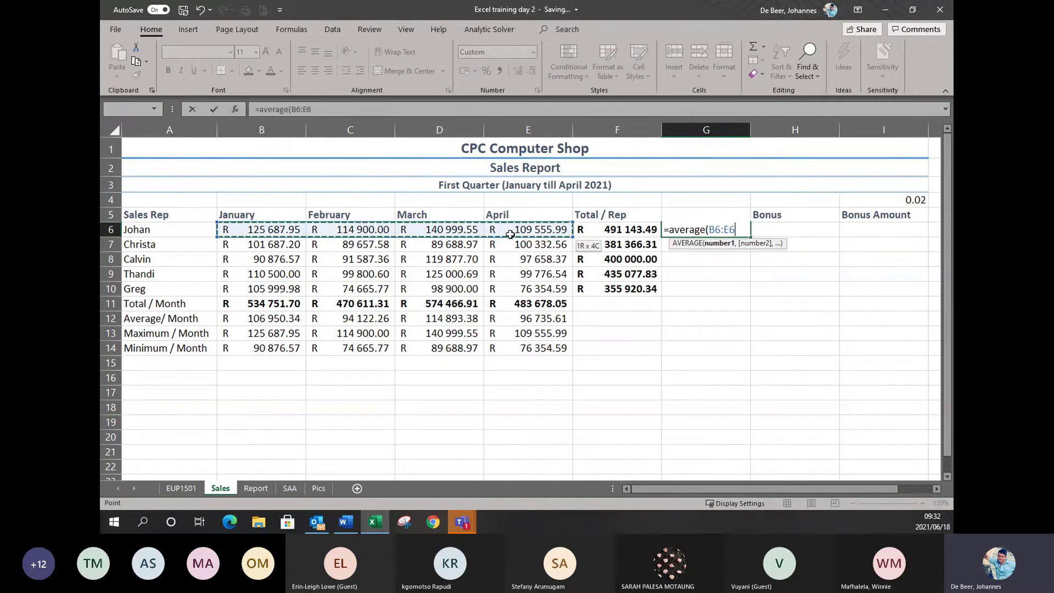
{"action": "type", "text": ")"}
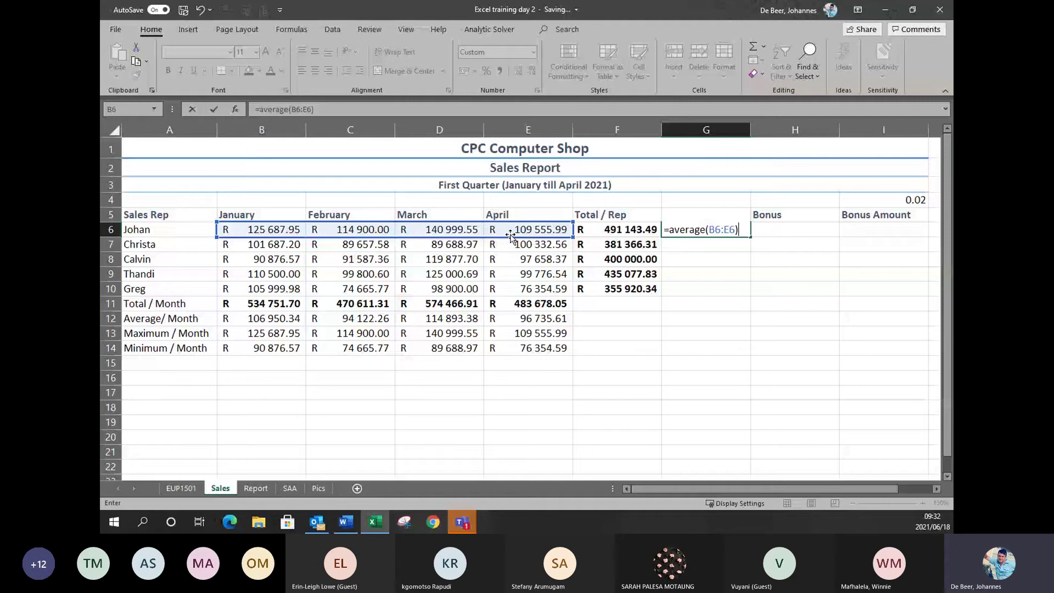
{"action": "key", "text": "ctrl+Return"}
{"action": "left_click_drag", "start_coordinate": [750, 236], "coordinate": [734, 290]}
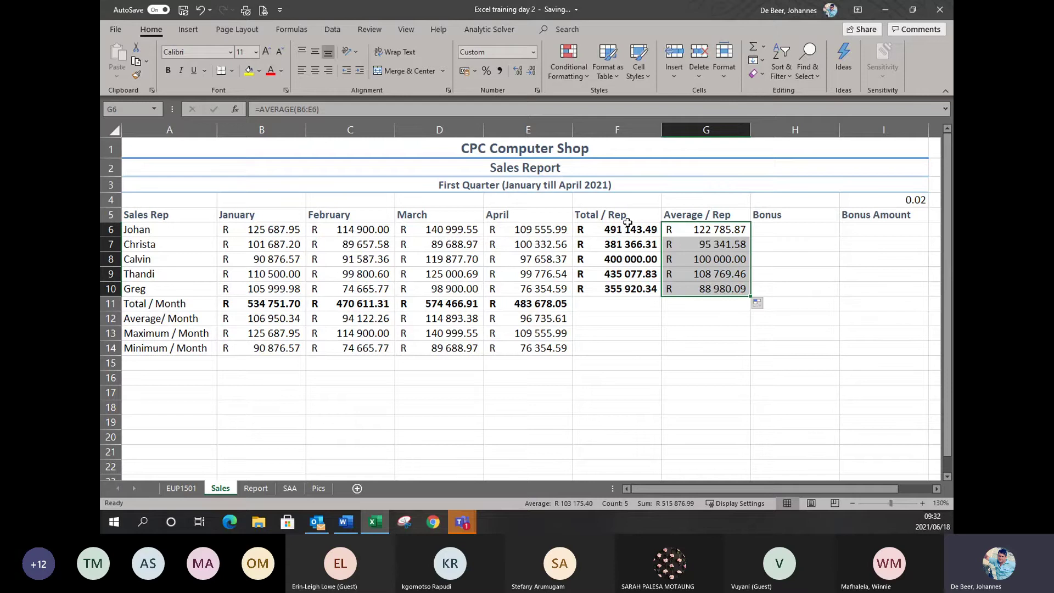
Step: Enter the note "To get a bonus you need R400000 or more" in A16
{"action": "left_click", "coordinate": [815, 234]}
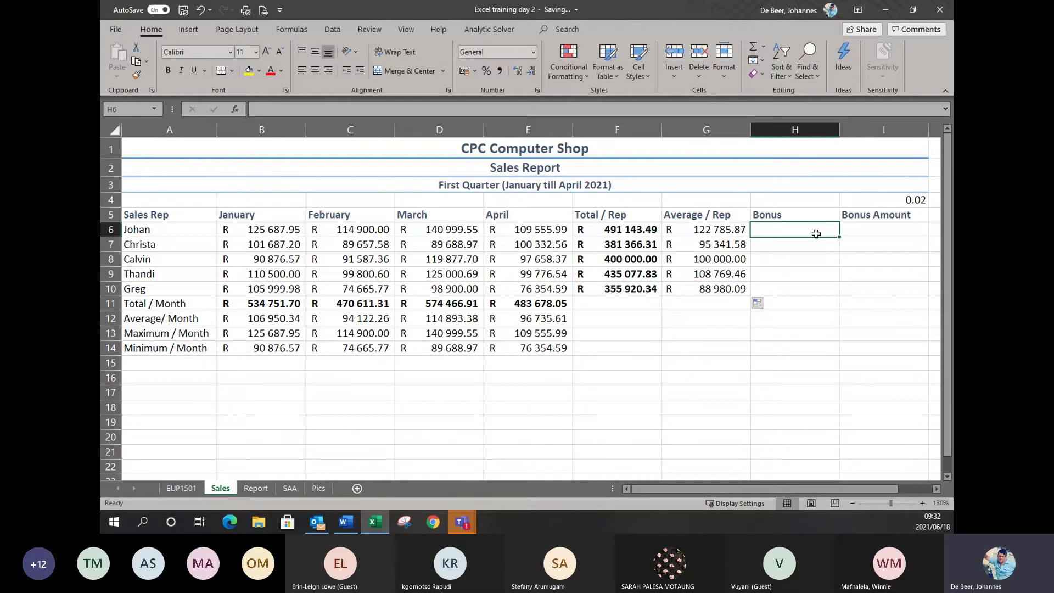
{"action": "left_click", "coordinate": [209, 384]}
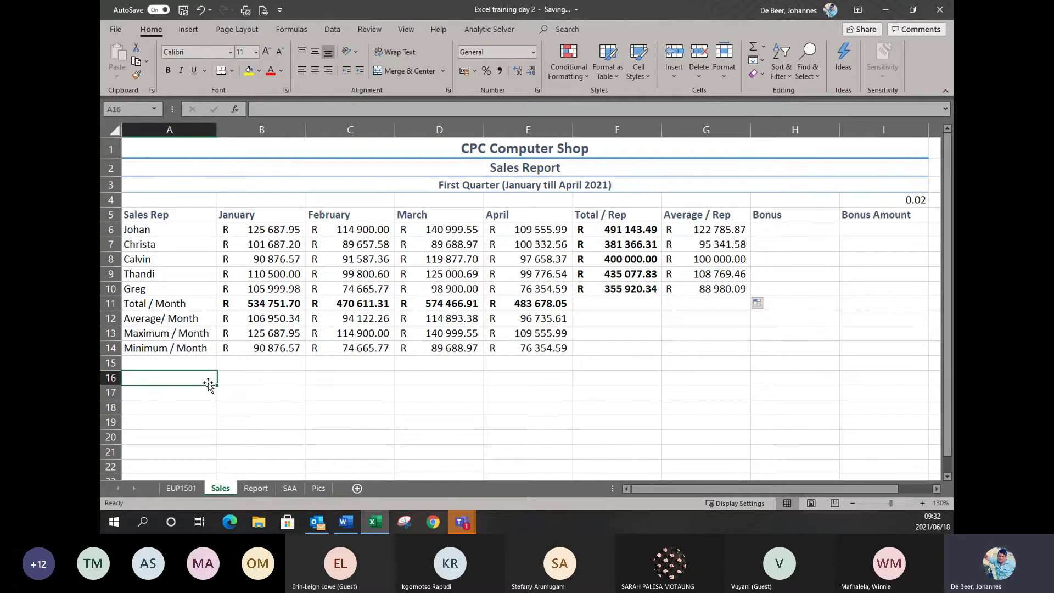
{"action": "type", "text": "To get a bonu"}
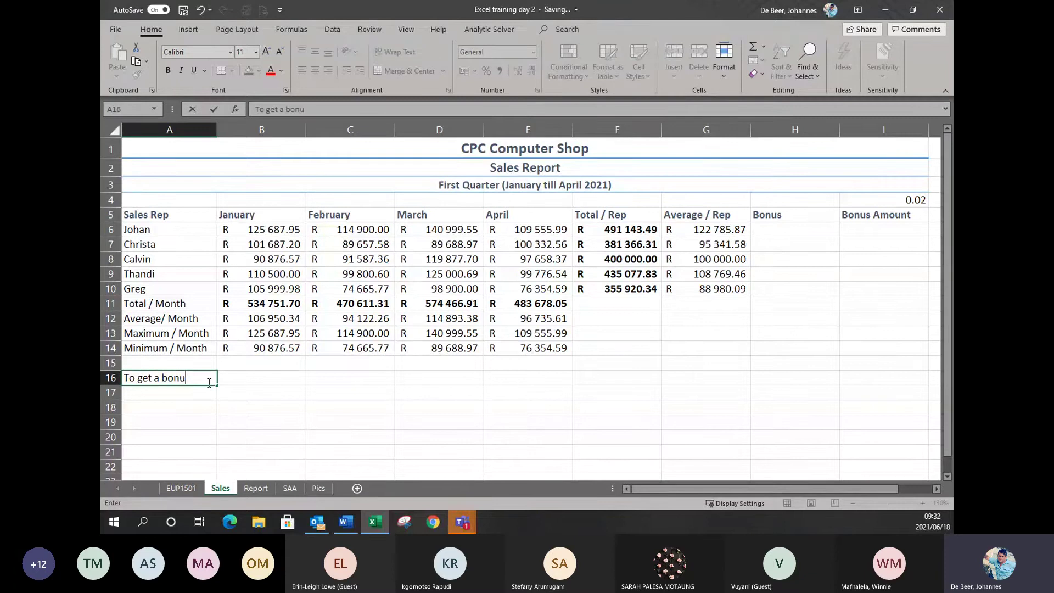
{"action": "type", "text": "s you need "}
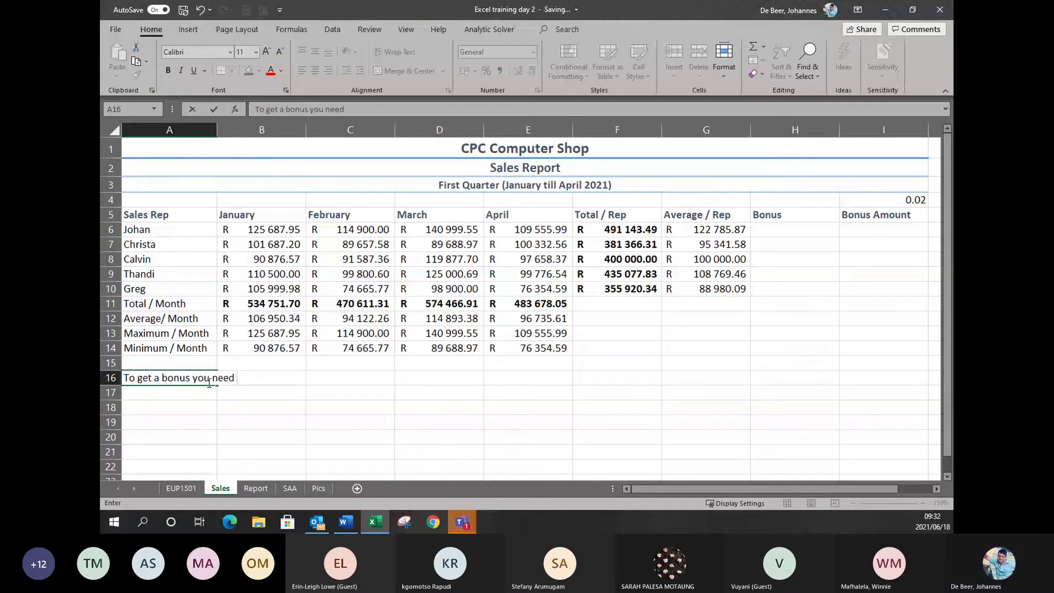
{"action": "type", "text": "mor"}
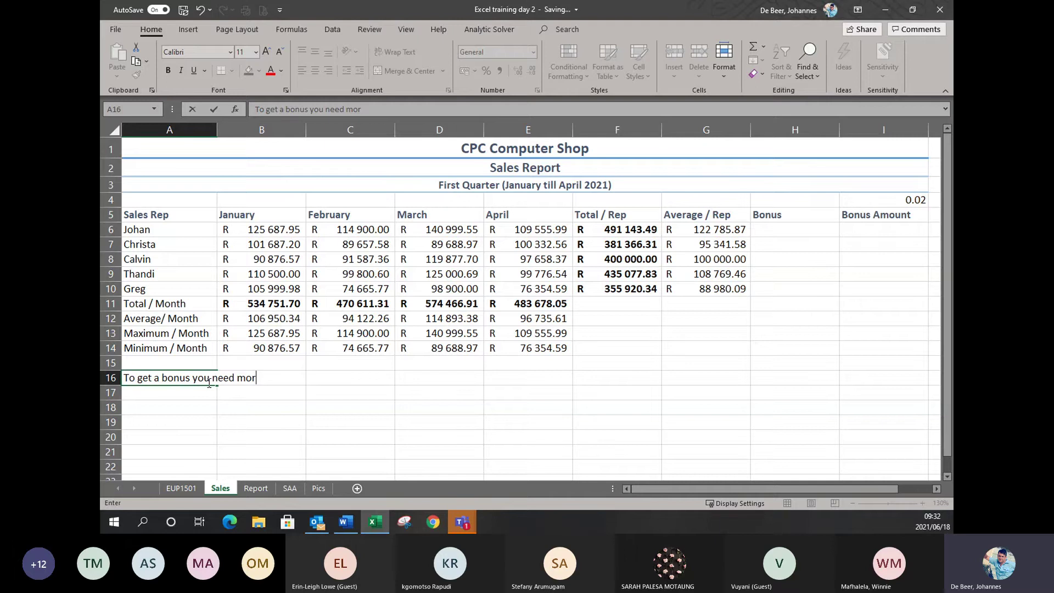
{"action": "key", "text": "BackSpace"}
{"action": "key", "text": "BackSpace"}
{"action": "key", "text": "BackSpace"}
{"action": "type", "text": "R400000 or more"}
{"action": "left_click", "coordinate": [439, 408]}
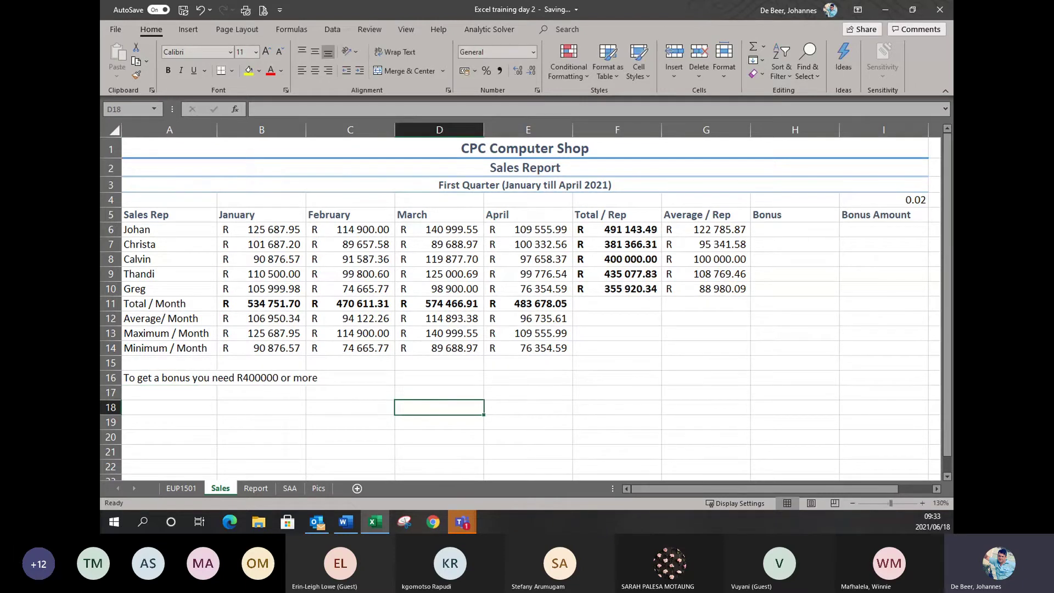
{"action": "left_click", "coordinate": [164, 378]}
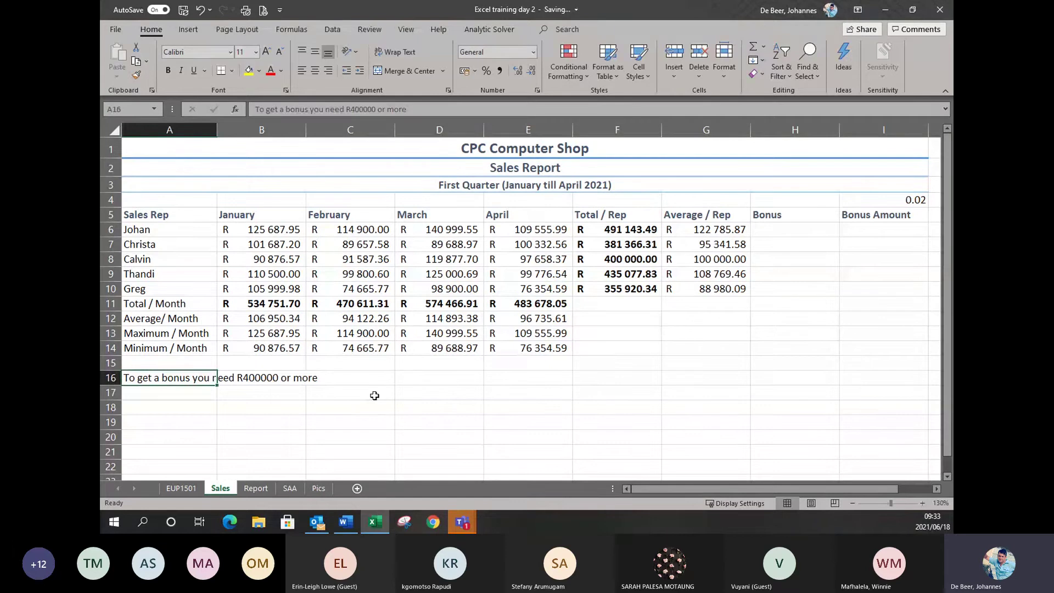
{"action": "left_click", "coordinate": [374, 395]}
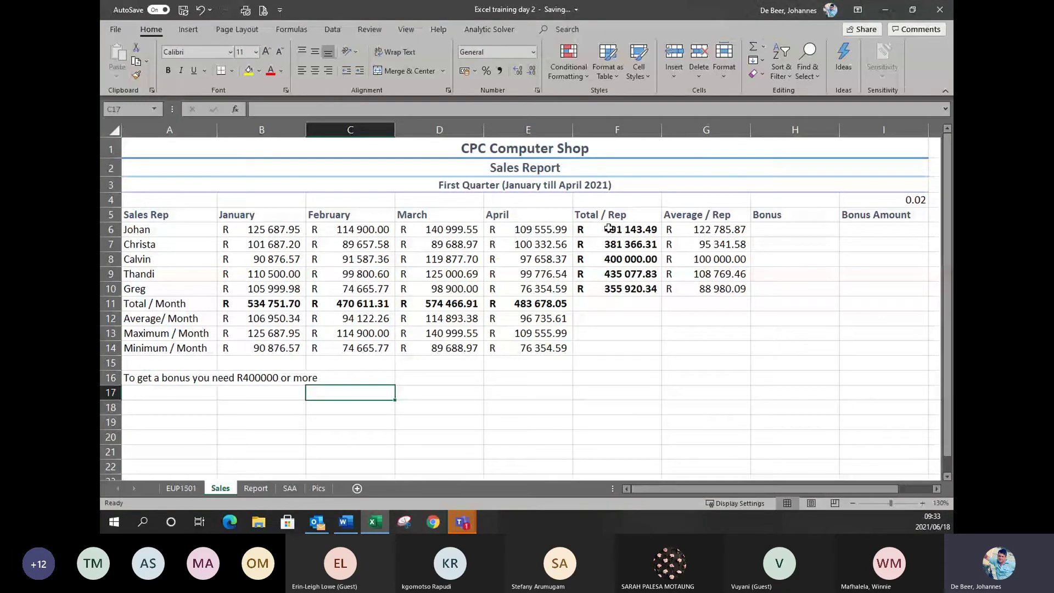
{"action": "left_click", "coordinate": [604, 230]}
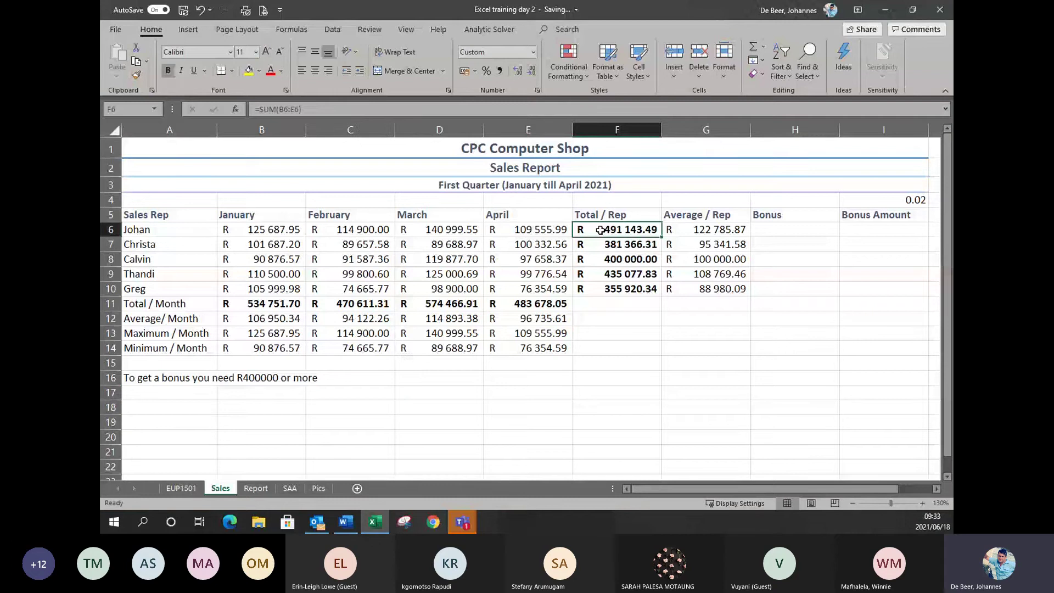
{"action": "left_click", "coordinate": [594, 246]}
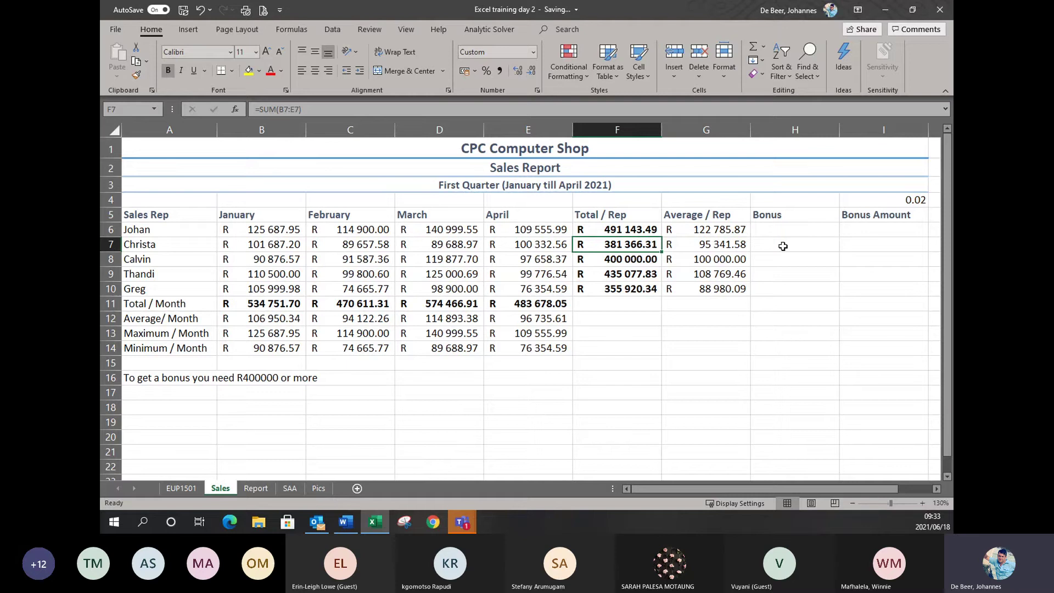
Step: Start an IF function in H6 for the first rep's bonus with the logical test F6>=400000
{"action": "left_click", "coordinate": [783, 230]}
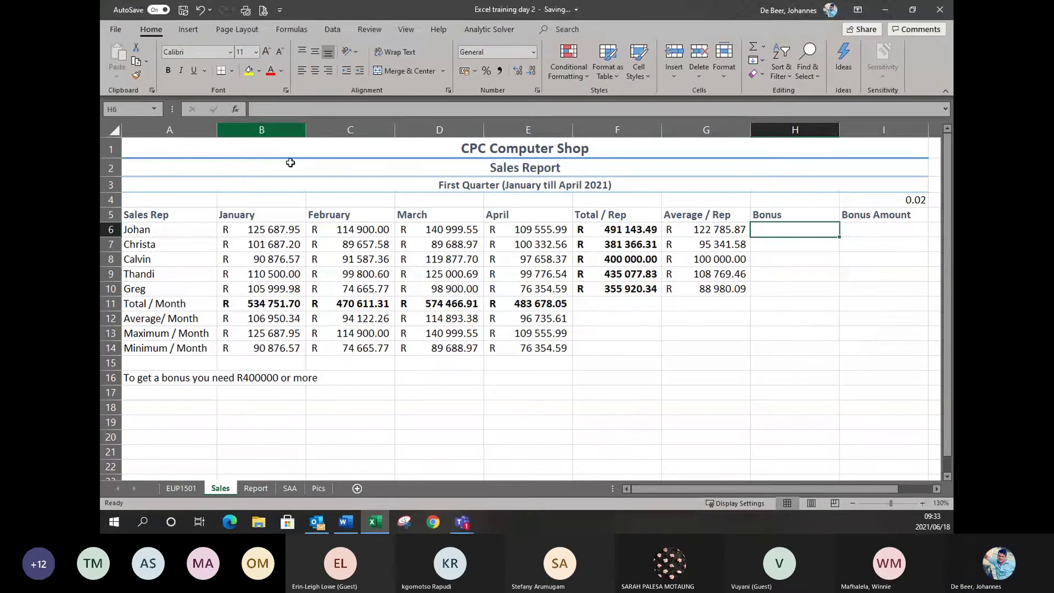
{"action": "left_click", "coordinate": [240, 110]}
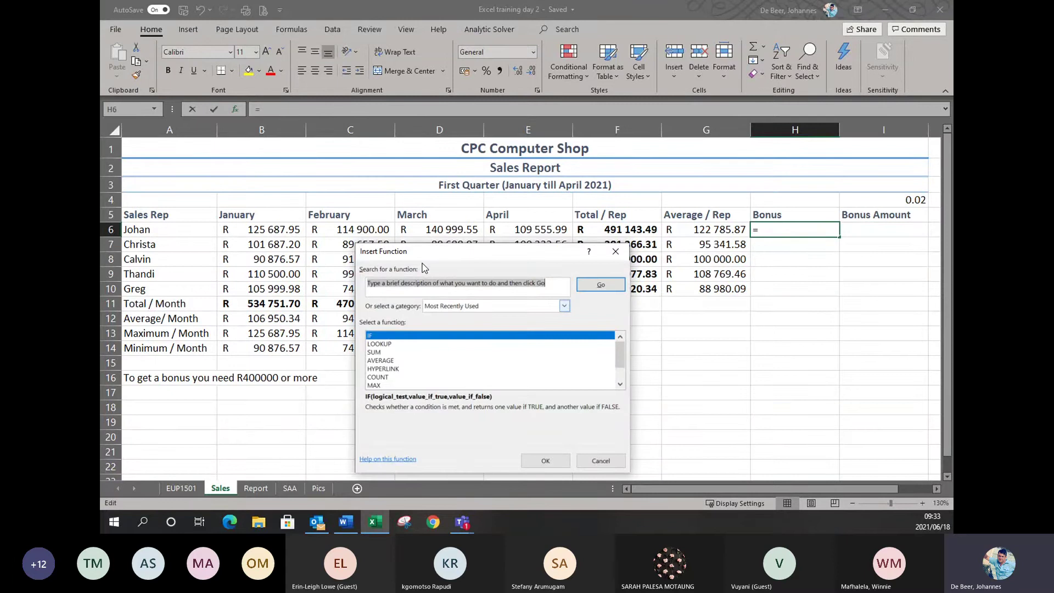
{"action": "left_click", "coordinate": [537, 460]}
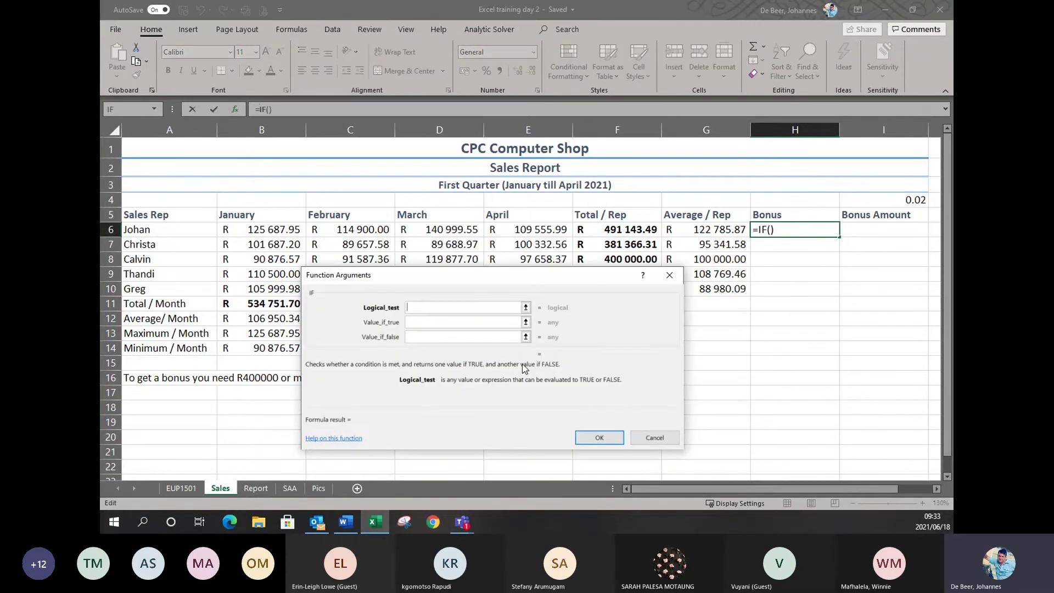
{"action": "left_click_drag", "start_coordinate": [499, 282], "coordinate": [596, 288]}
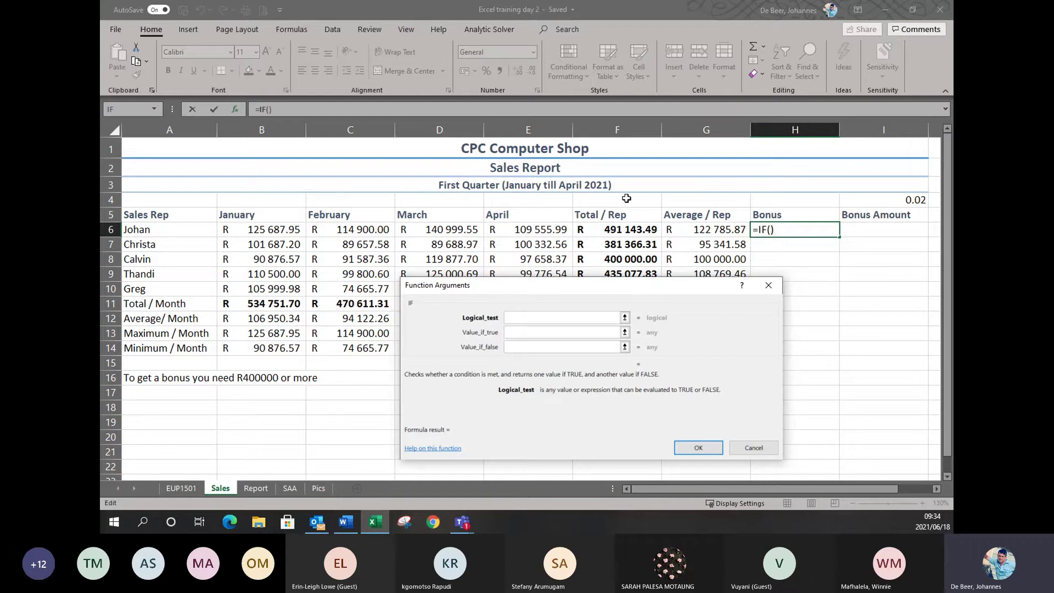
{"action": "left_click", "coordinate": [599, 231]}
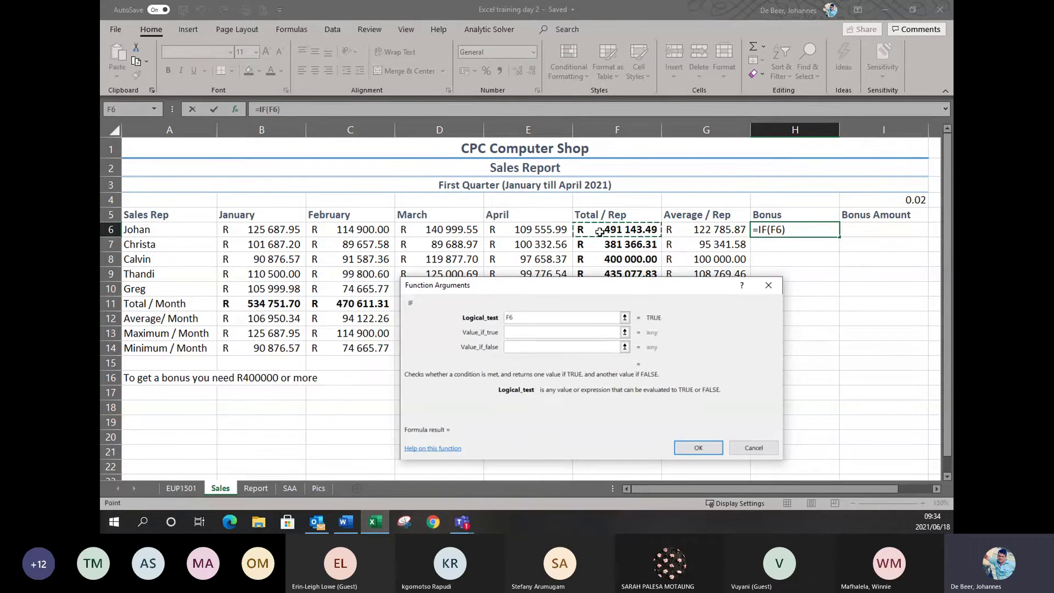
{"action": "type", "text": ">"}
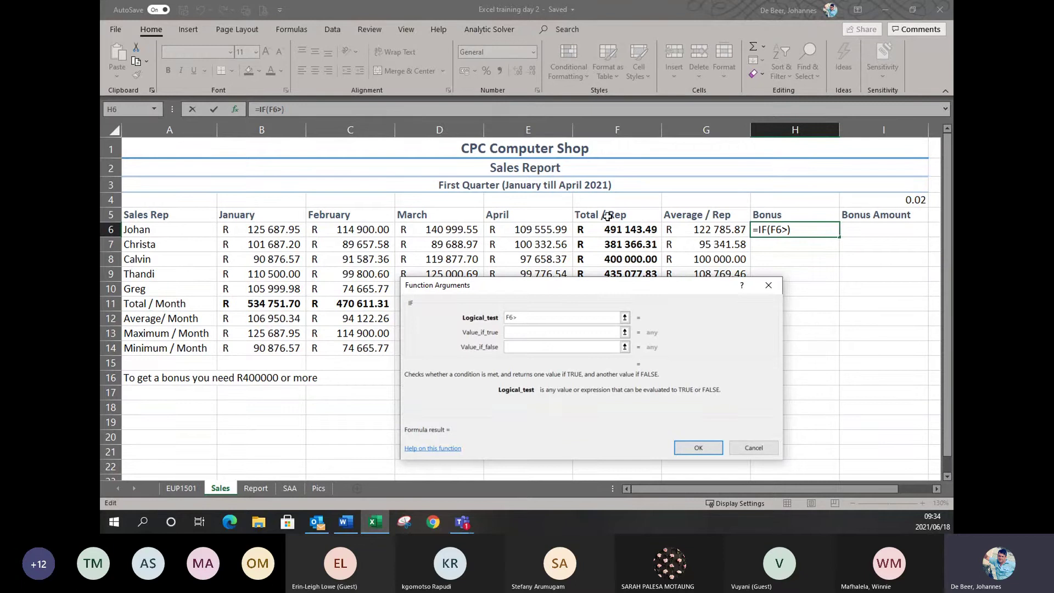
{"action": "type", "text": "="}
{"action": "type", "text": "400000"}
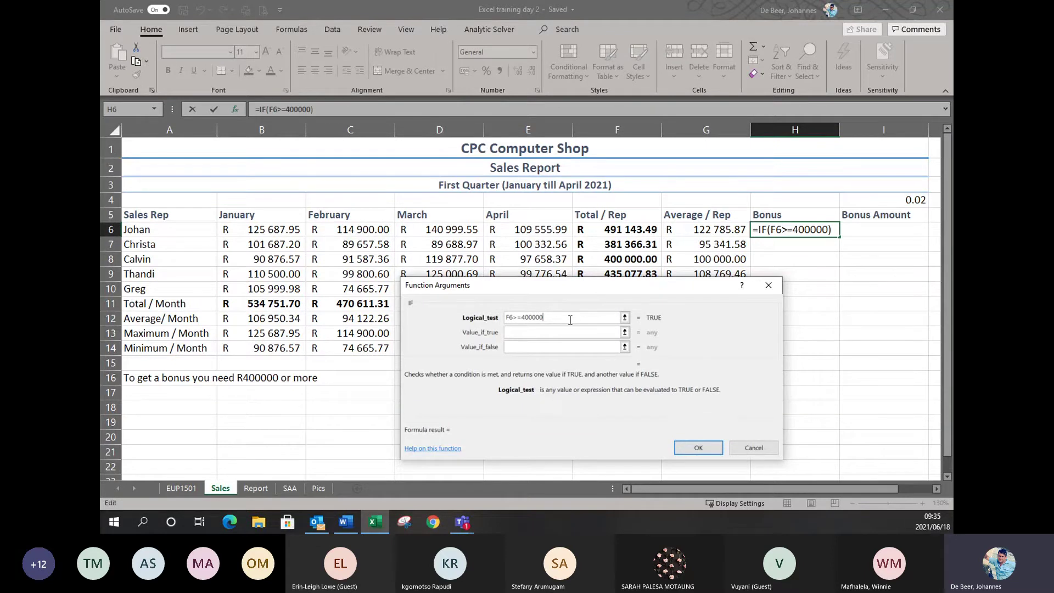
Step: Complete the IF function with "Yes" if true and "No" if false, and copy it down to H10
{"action": "key", "text": "Tab"}
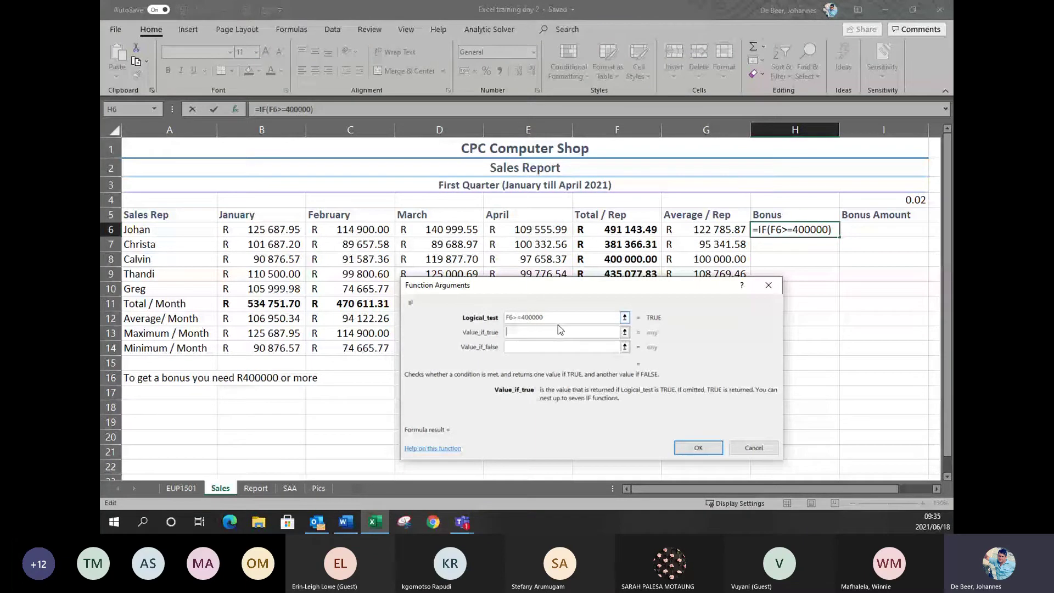
{"action": "type", "text": "Yes"}
{"action": "key", "text": "Tab"}
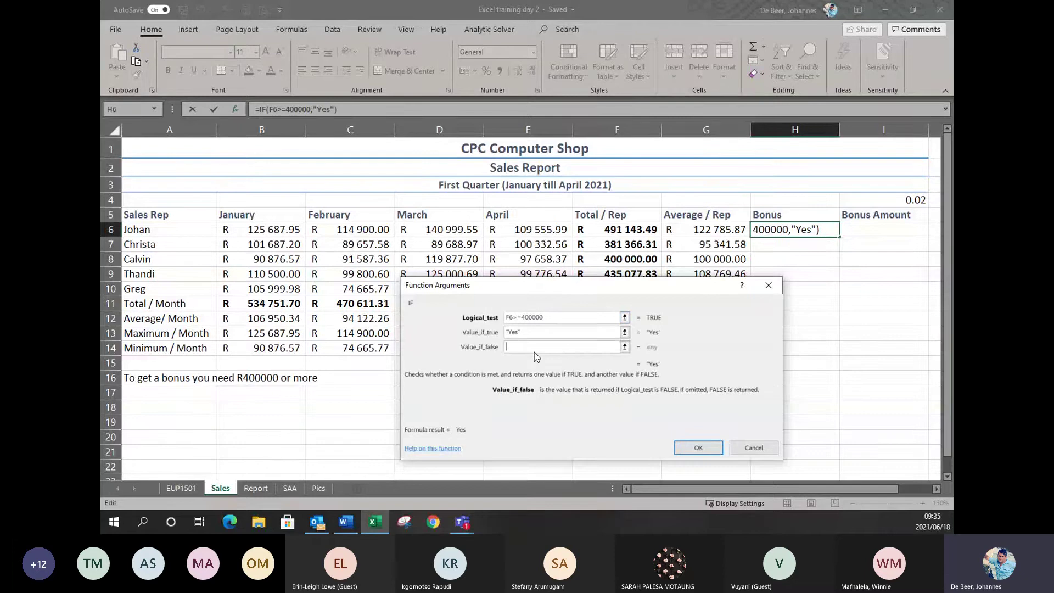
{"action": "type", "text": "No"}
{"action": "left_click", "coordinate": [689, 448]}
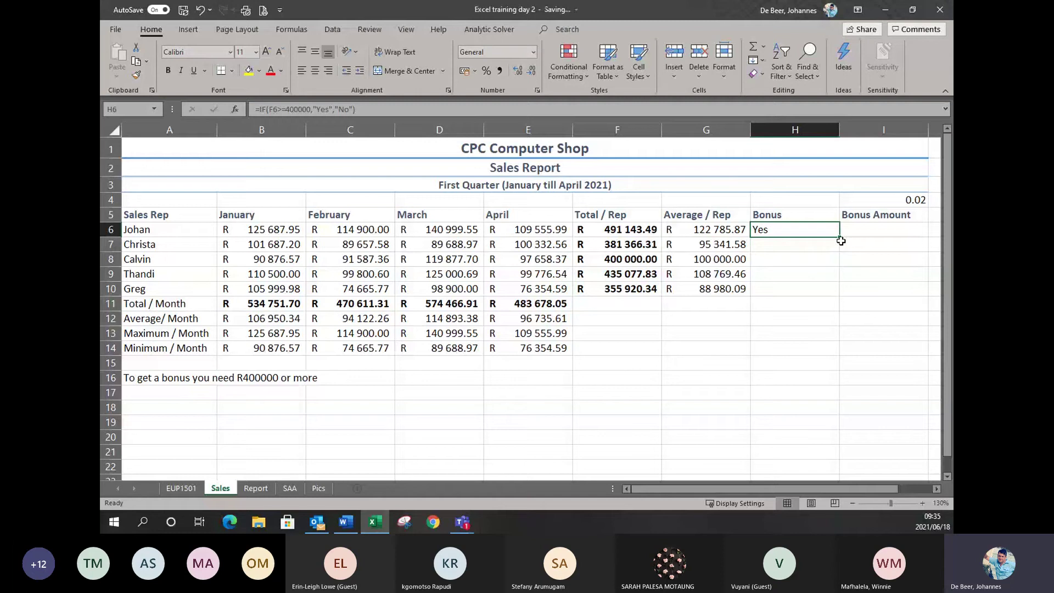
{"action": "left_click_drag", "start_coordinate": [839, 238], "coordinate": [824, 295]}
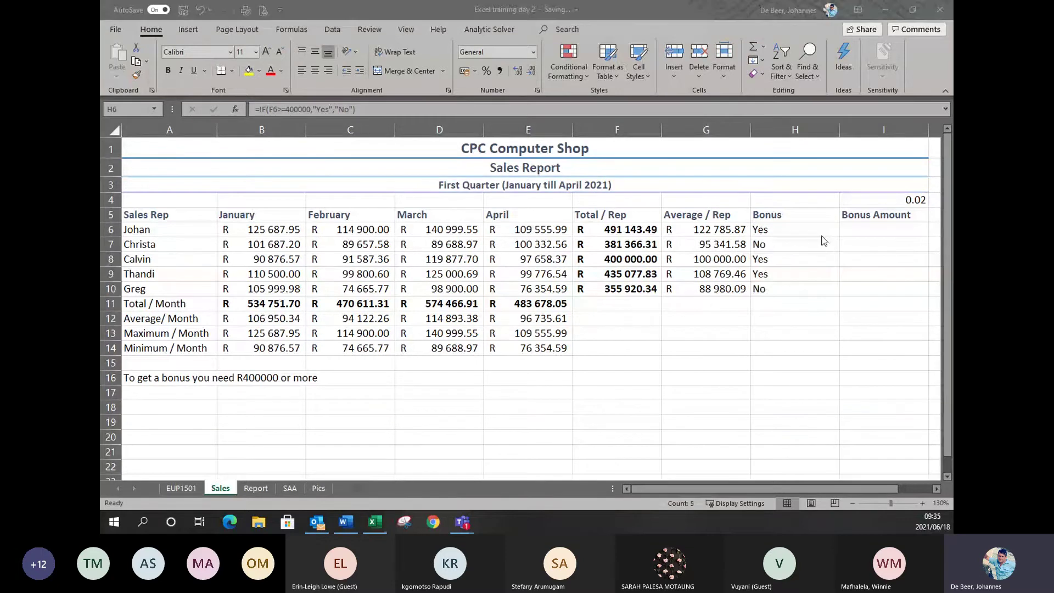
Step: Show the sheet's formulas to examine the IF tests in the Bonus column, and return to the values view
{"action": "left_click", "coordinate": [797, 318]}
{"action": "key", "text": "ctrl+grave"}
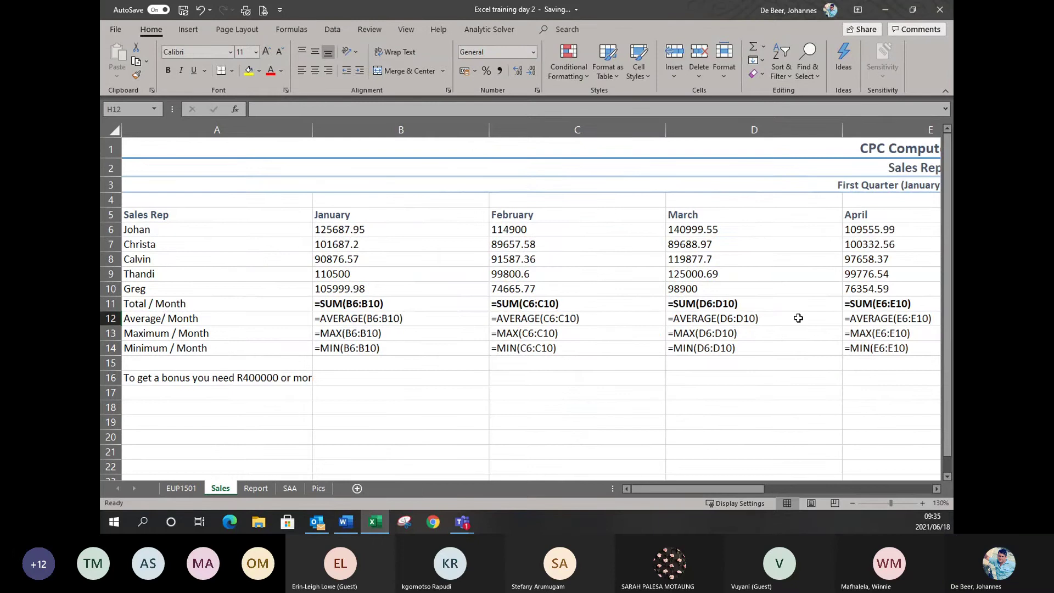
{"action": "left_click_drag", "start_coordinate": [670, 487], "coordinate": [805, 510]}
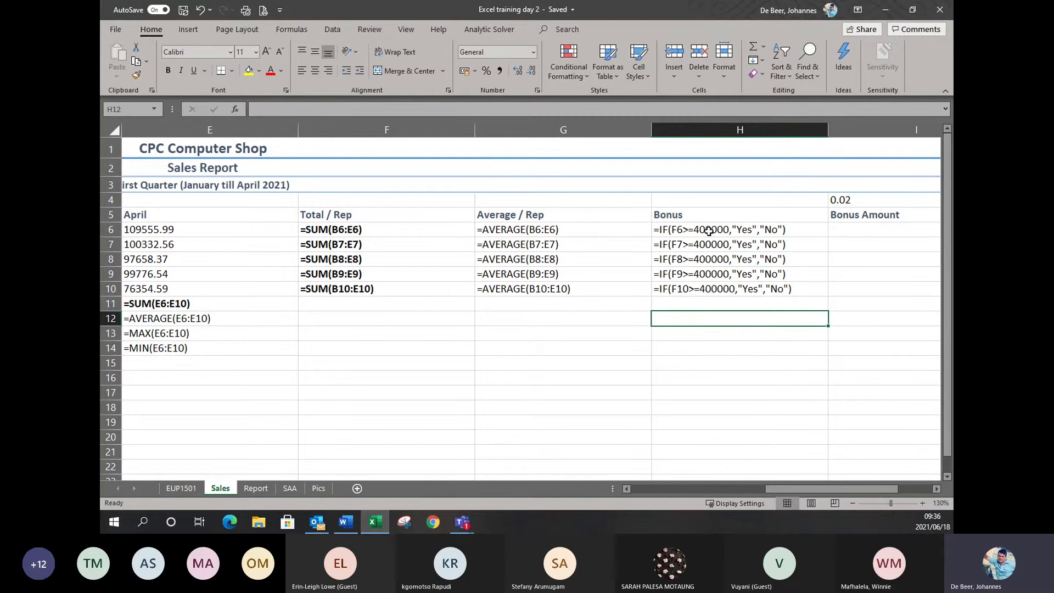
{"action": "key", "text": "ctrl+grave"}
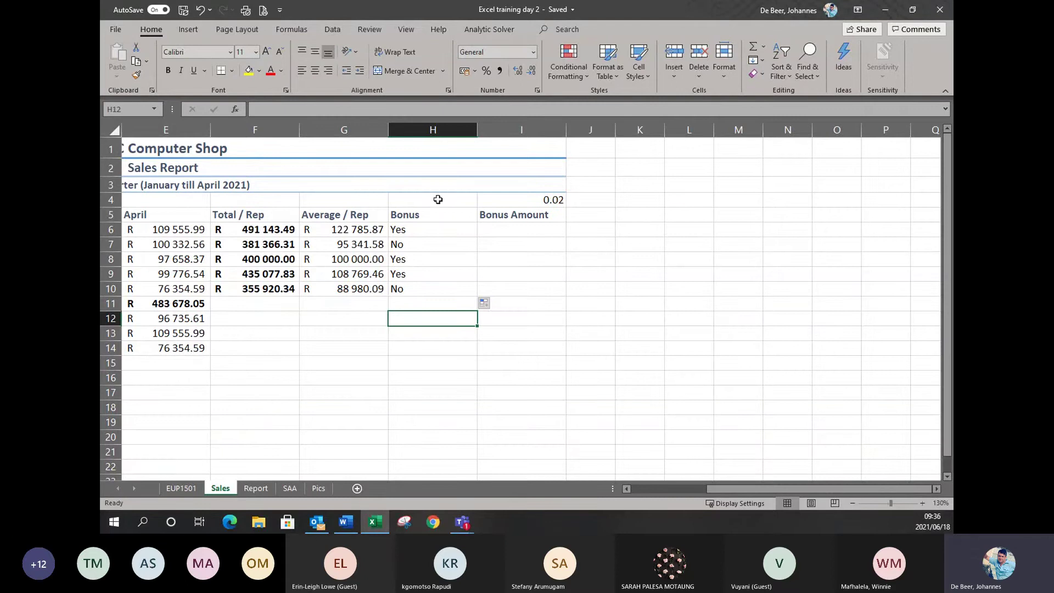
{"action": "left_click", "coordinate": [626, 488]}
{"action": "left_click", "coordinate": [627, 488]}
{"action": "left_click", "coordinate": [626, 488]}
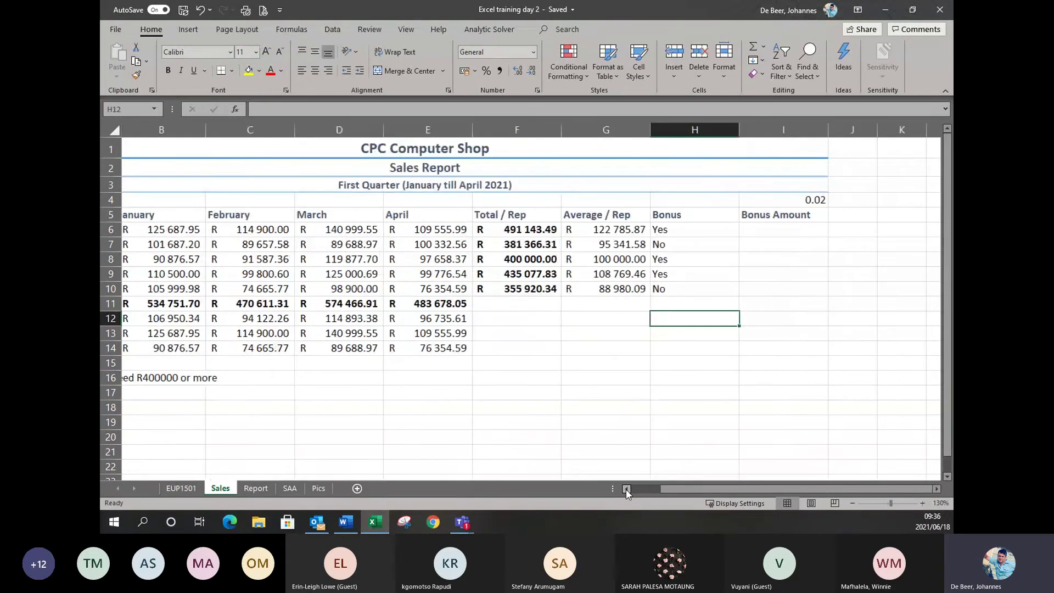
{"action": "left_click", "coordinate": [626, 488]}
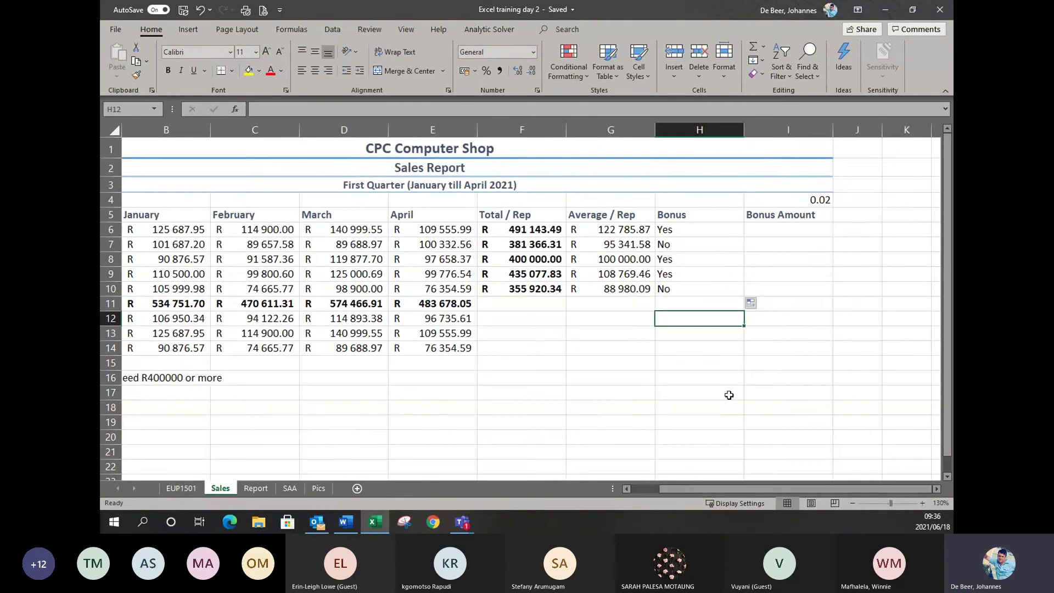
{"action": "left_click", "coordinate": [629, 488]}
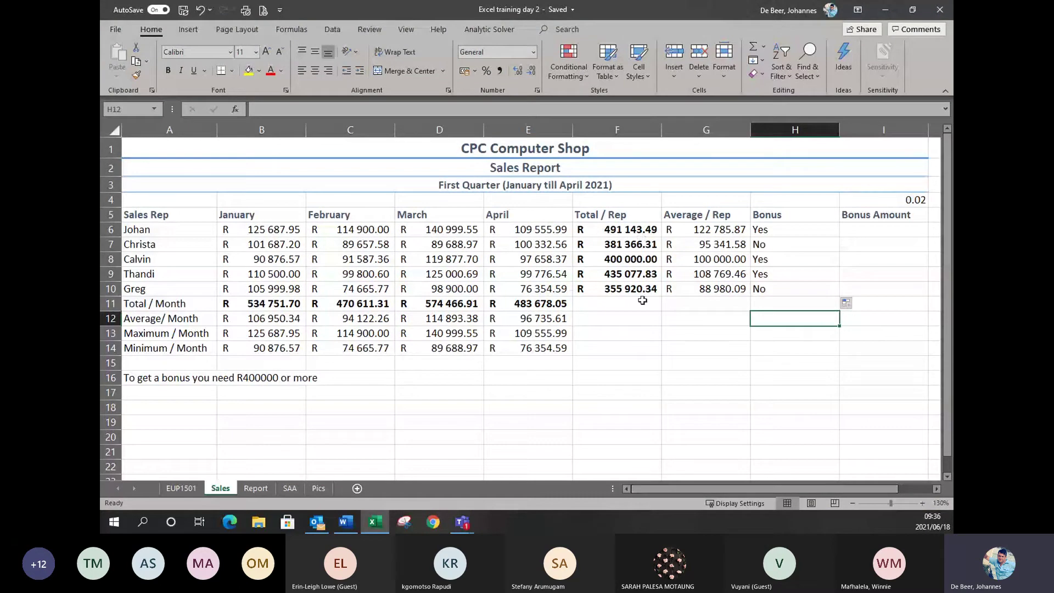
{"action": "left_click", "coordinate": [936, 488]}
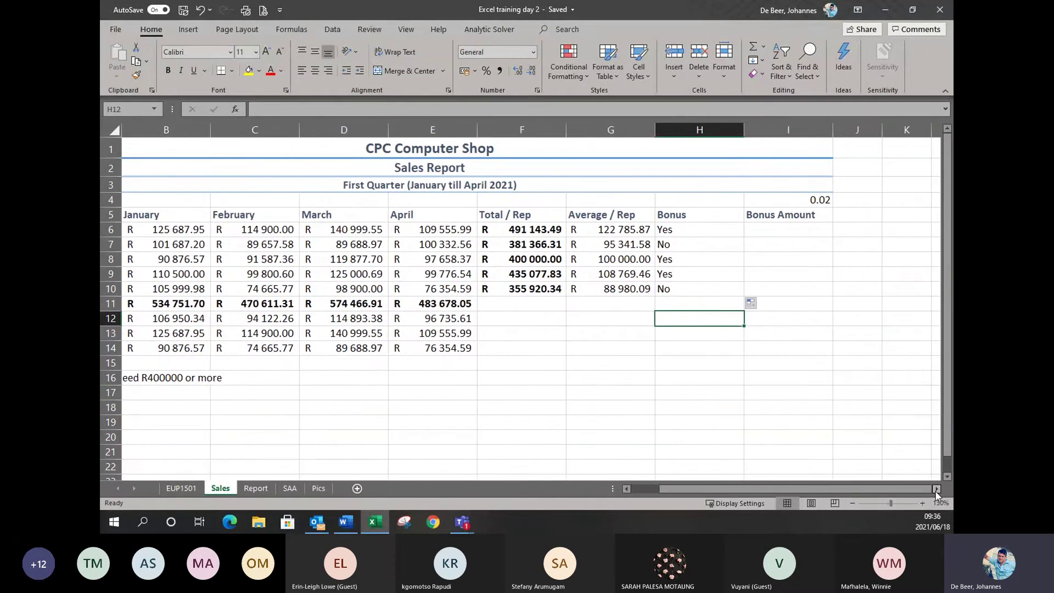
{"action": "left_click", "coordinate": [936, 489]}
{"action": "left_click", "coordinate": [936, 489]}
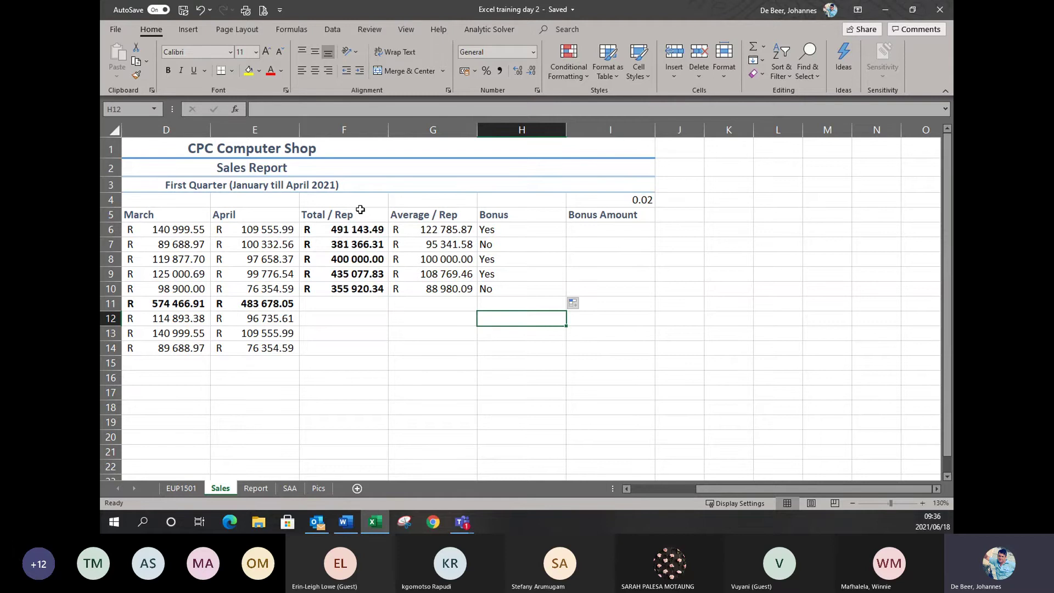
Step: Format the bonus rate in I4 as a percentage
{"action": "left_click", "coordinate": [613, 200]}
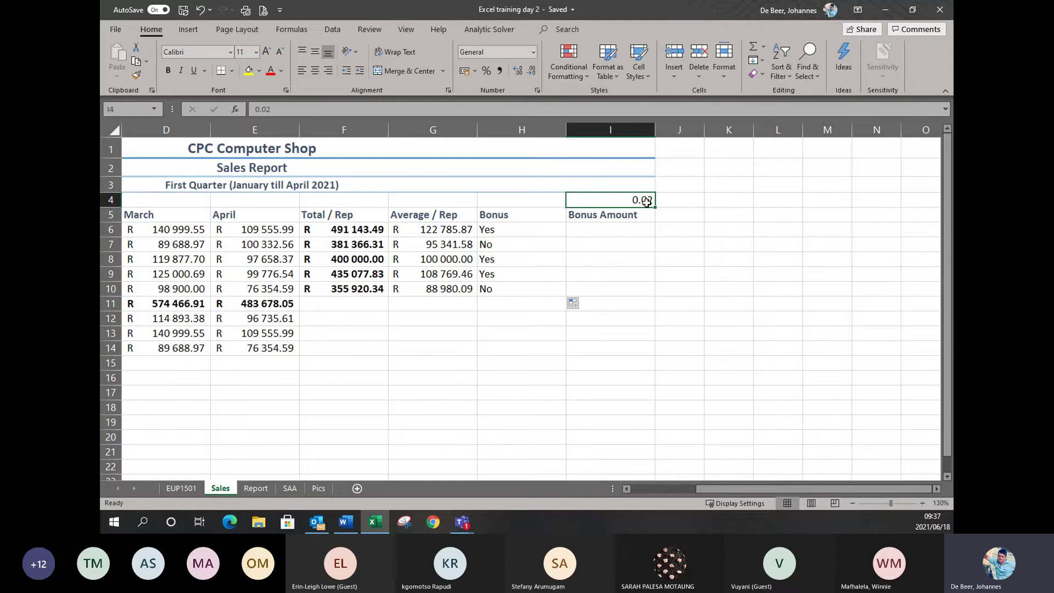
{"action": "left_click", "coordinate": [676, 258]}
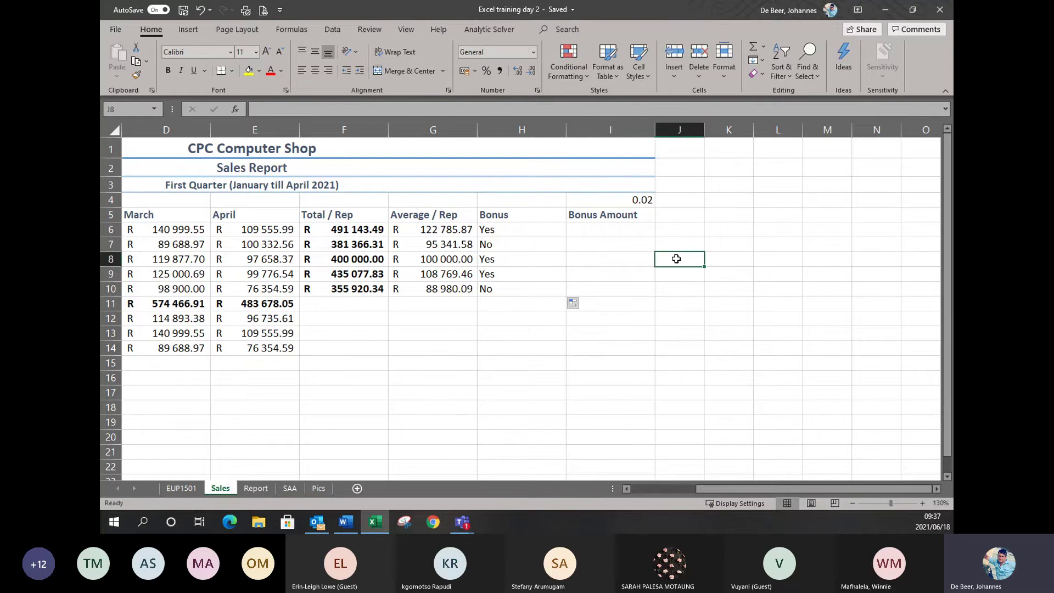
{"action": "left_click", "coordinate": [631, 203]}
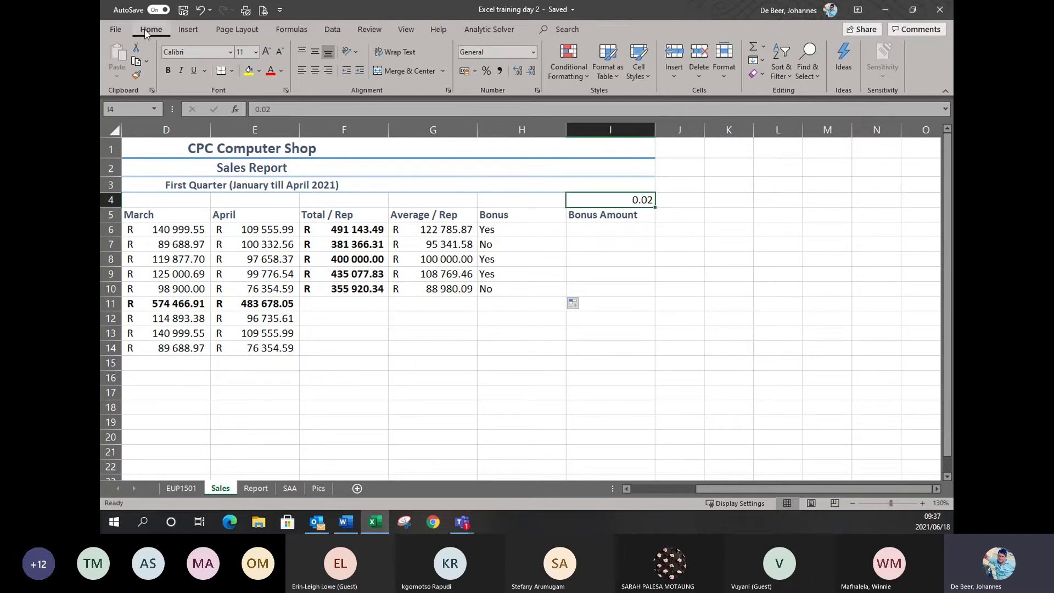
{"action": "left_click", "coordinate": [485, 72]}
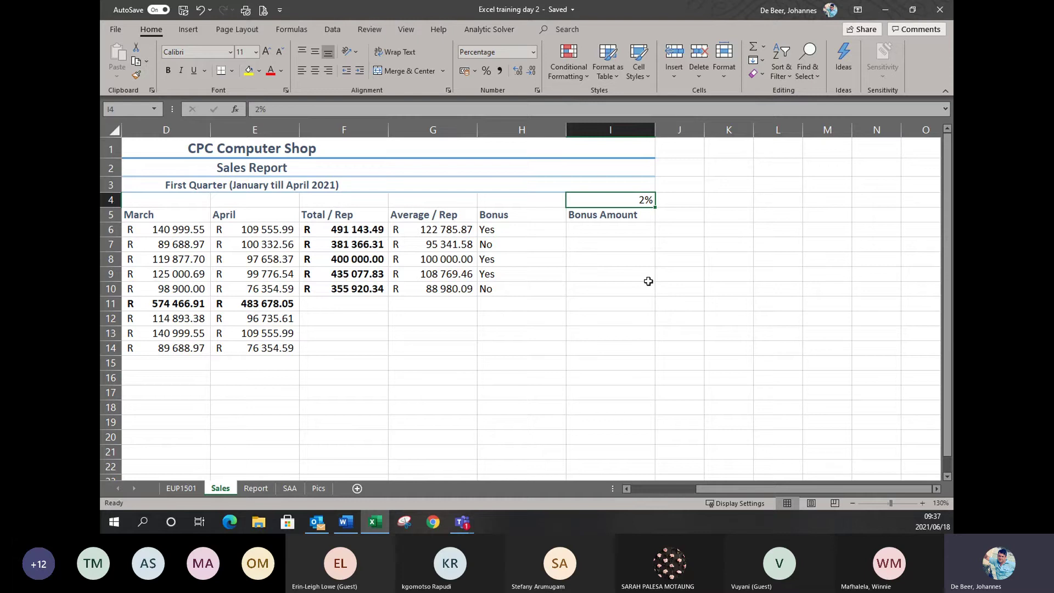
Step: Try formatting a whole number 2 in K4 as a percentage, and clear the cell's contents
{"action": "left_click", "coordinate": [729, 201]}
{"action": "type", "text": "2"}
{"action": "left_click", "coordinate": [732, 257]}
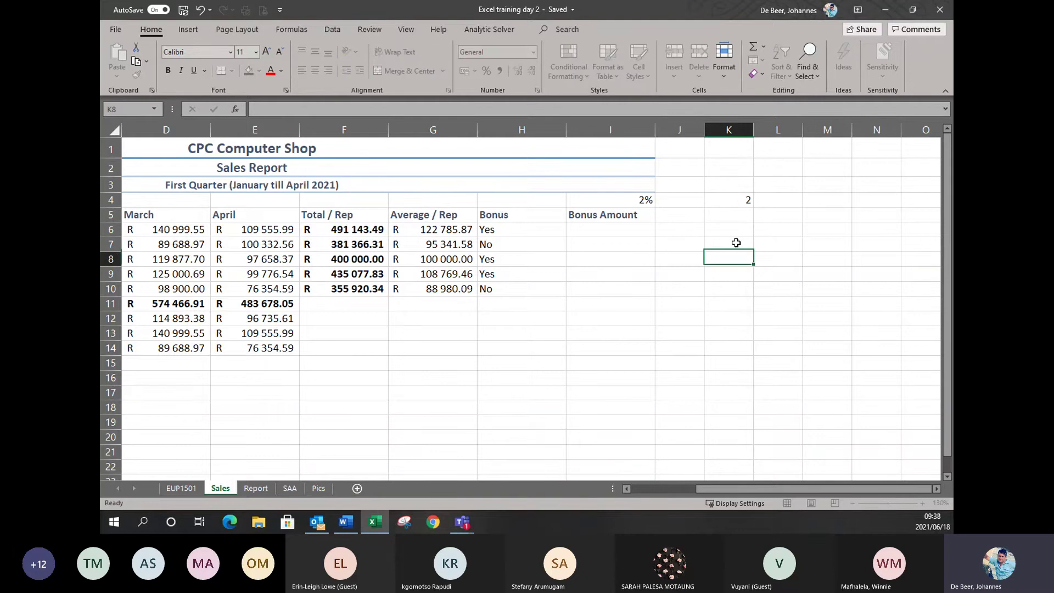
{"action": "left_click", "coordinate": [729, 200]}
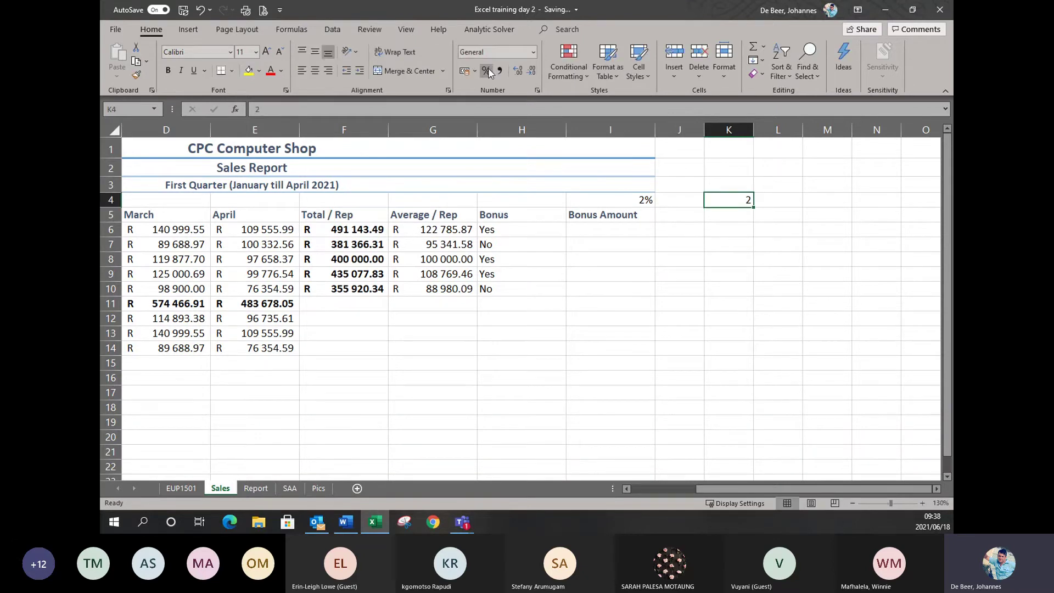
{"action": "left_click", "coordinate": [486, 71]}
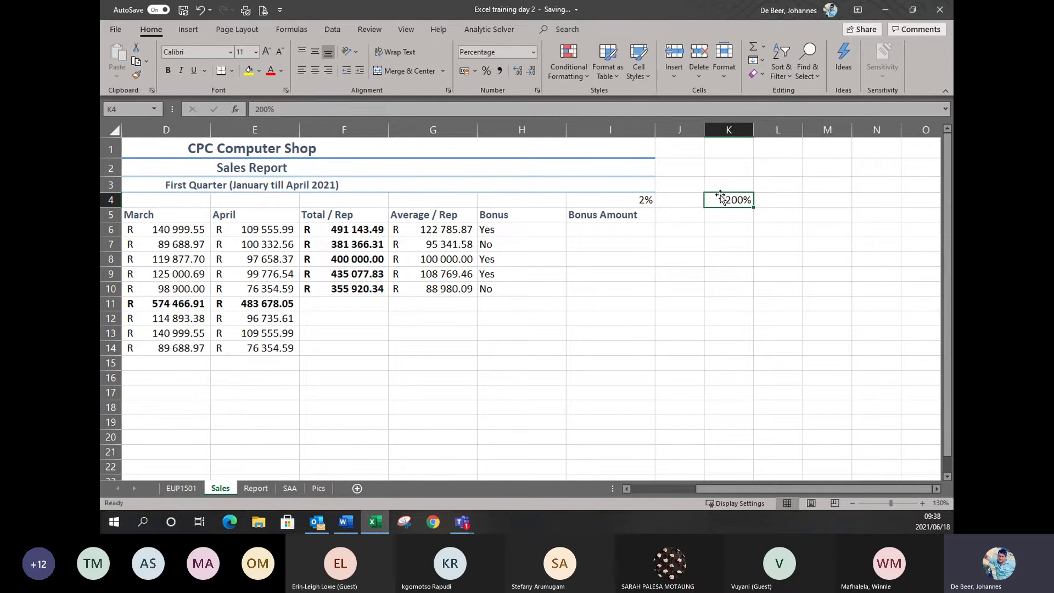
{"action": "key", "text": "Delete"}
{"action": "left_click", "coordinate": [675, 234]}
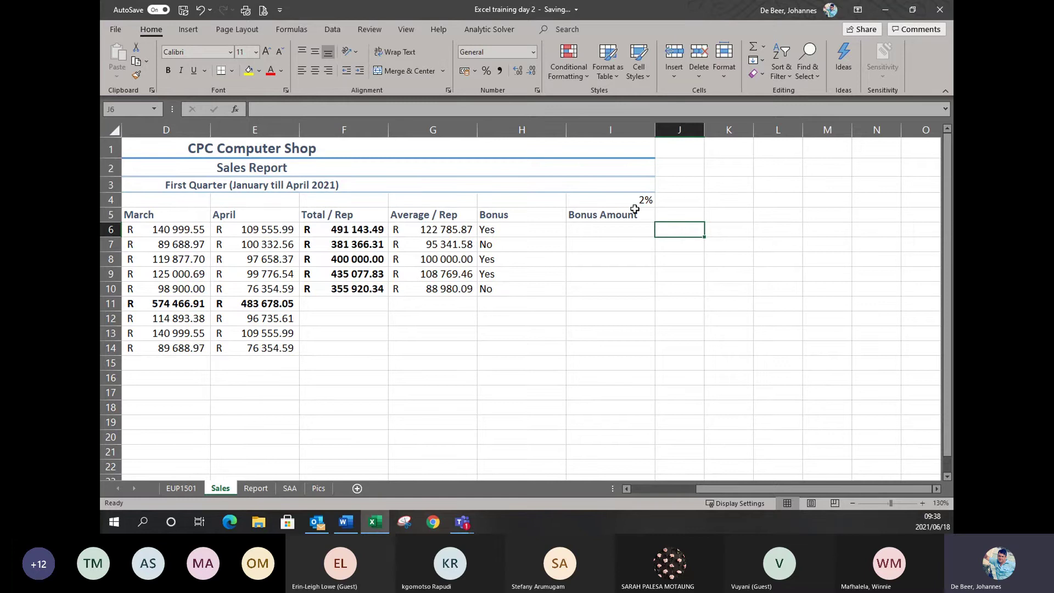
Step: Show the sheet's formulas to check the stored value of the bonus rate in I4, and return to the values view
{"action": "key", "text": "ctrl+grave"}
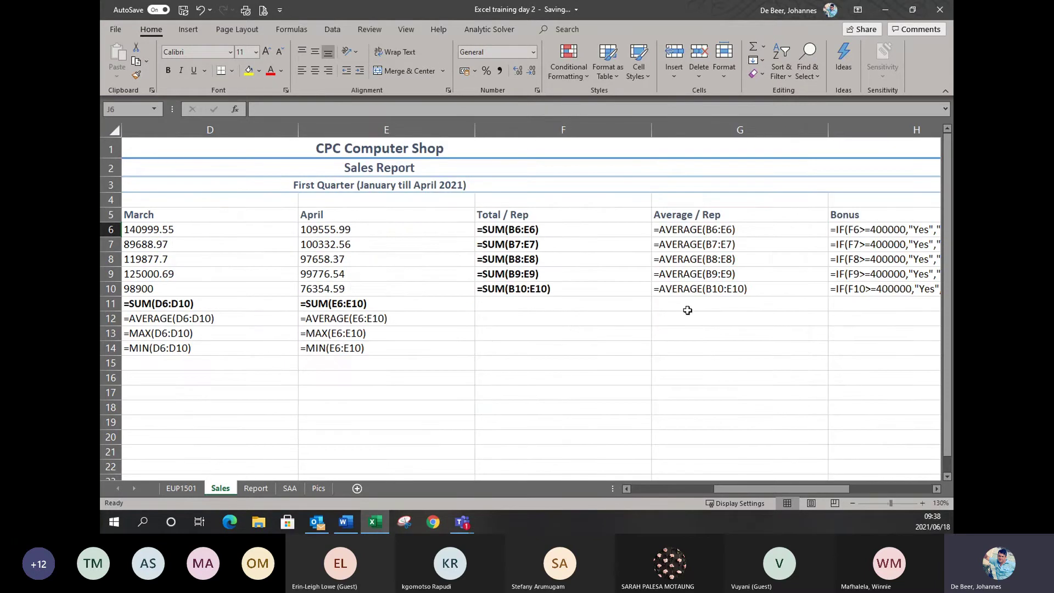
{"action": "left_click_drag", "start_coordinate": [733, 488], "coordinate": [787, 496]}
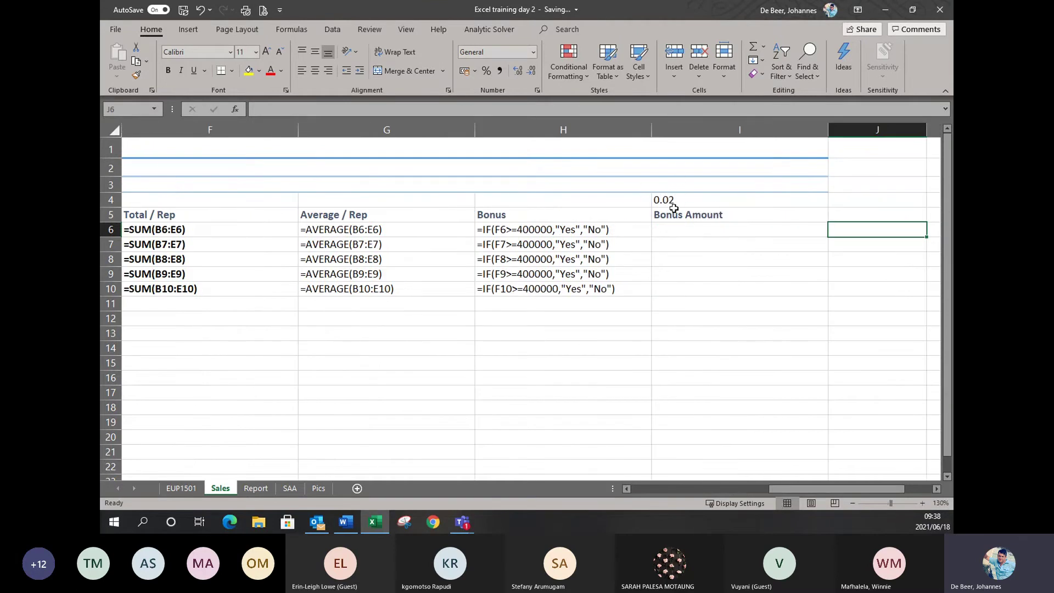
{"action": "key", "text": "ctrl+grave"}
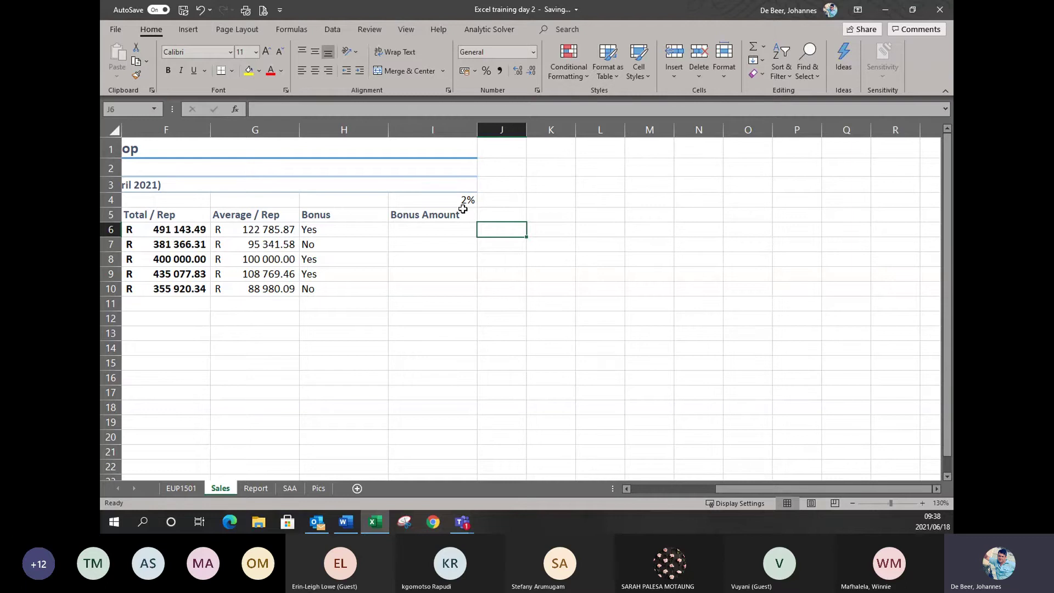
{"action": "scroll", "coordinate": [462, 209], "scroll_direction": "left", "scroll_amount": 3}
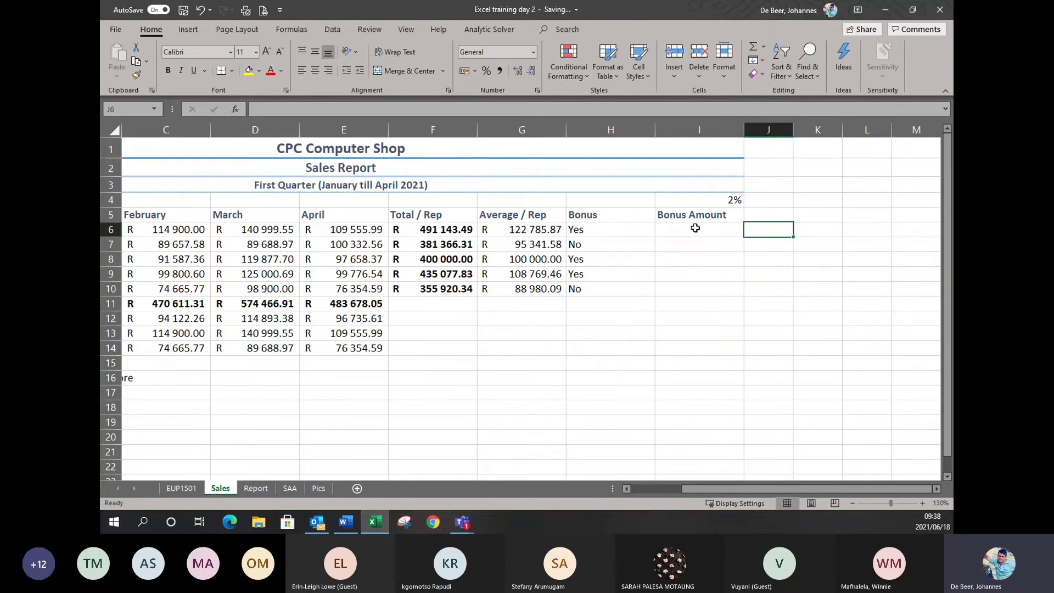
Step: Apply the rand accounting format to the Bonus Amount cells I6:I10
{"action": "left_click", "coordinate": [694, 227]}
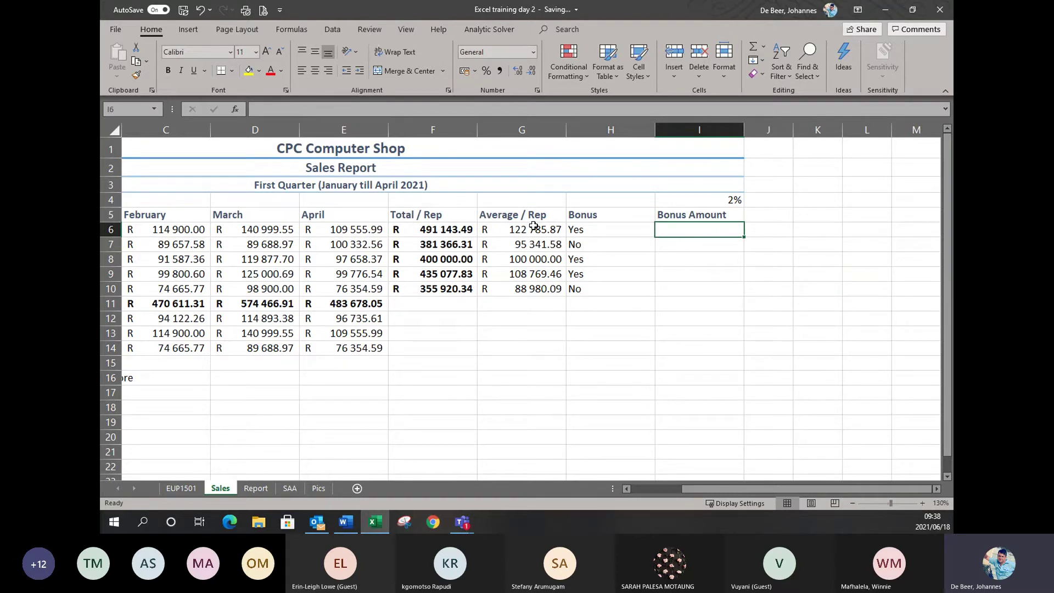
{"action": "left_click", "coordinate": [443, 230]}
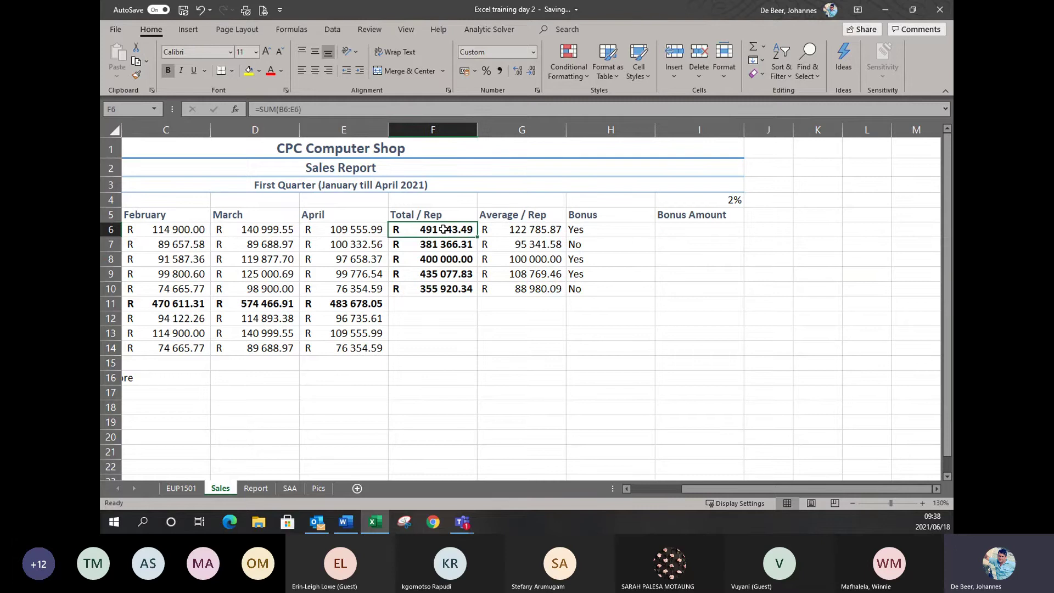
{"action": "left_click", "coordinate": [705, 248]}
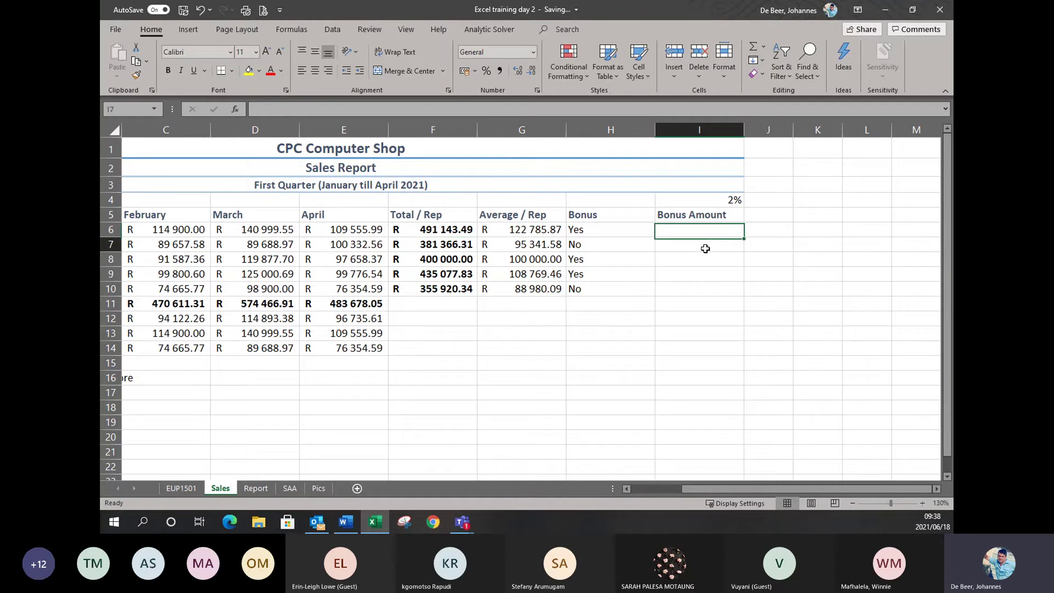
{"action": "left_click", "coordinate": [708, 231]}
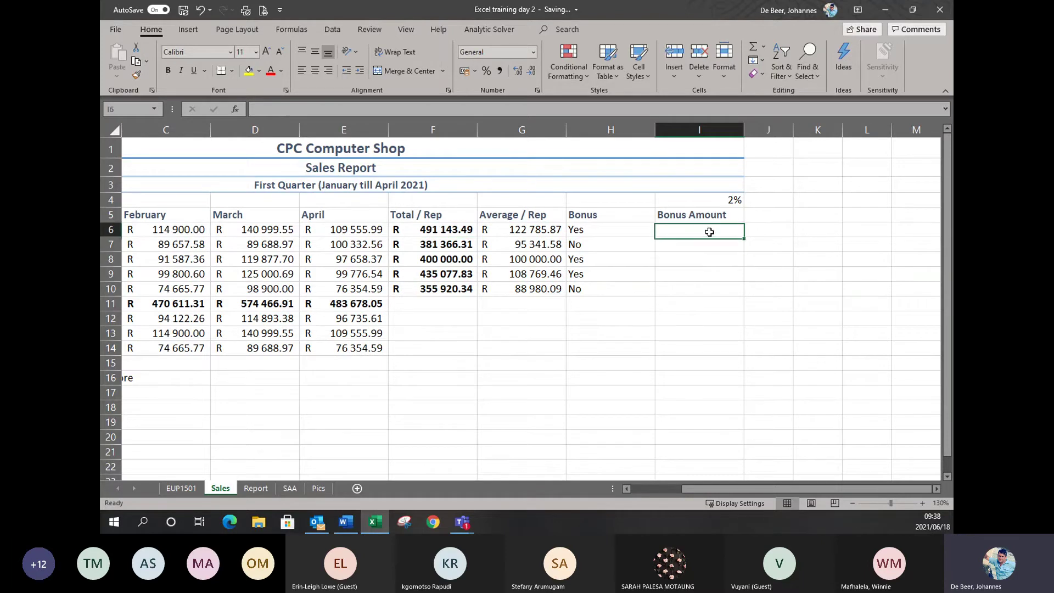
{"action": "left_click_drag", "start_coordinate": [709, 231], "coordinate": [703, 289]}
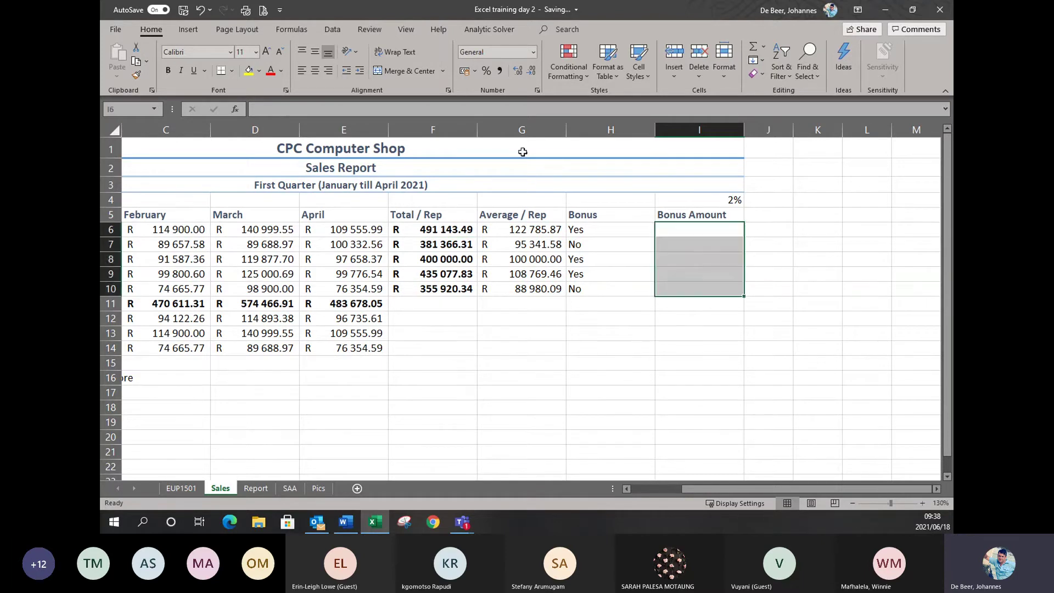
{"action": "left_click", "coordinate": [463, 77]}
Step: Start an IF function in I6 with the logical test H6="yes"
{"action": "left_click", "coordinate": [712, 234]}
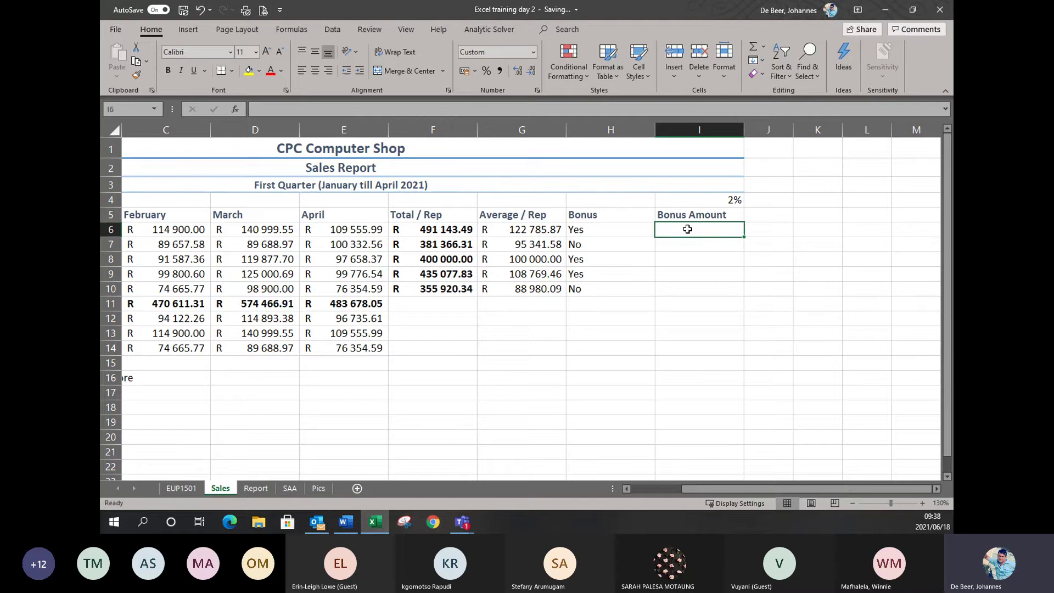
{"action": "left_click", "coordinate": [234, 110]}
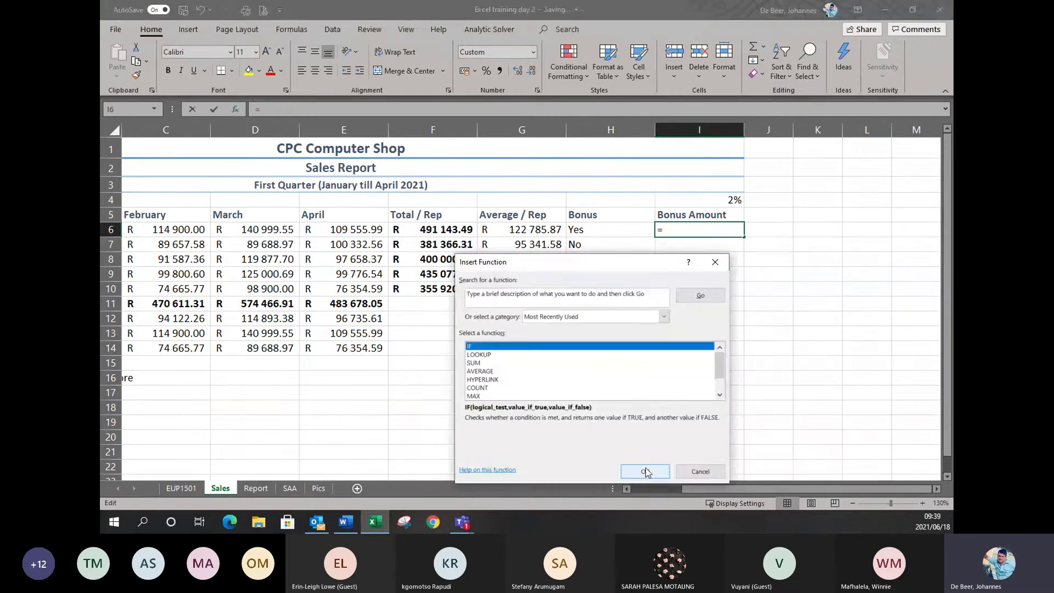
{"action": "left_click", "coordinate": [646, 472]}
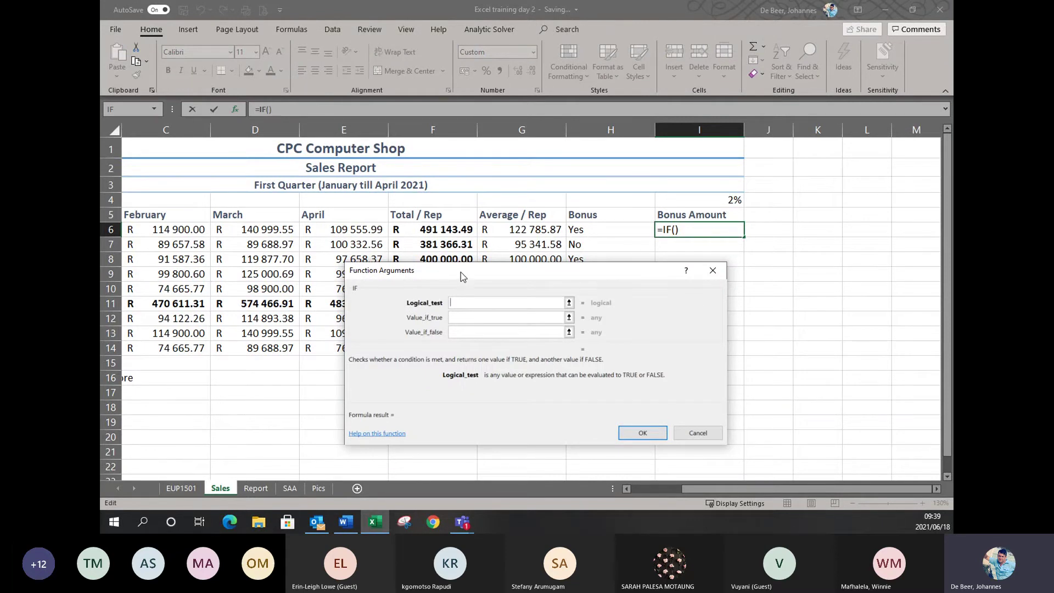
{"action": "left_click_drag", "start_coordinate": [460, 272], "coordinate": [476, 287]}
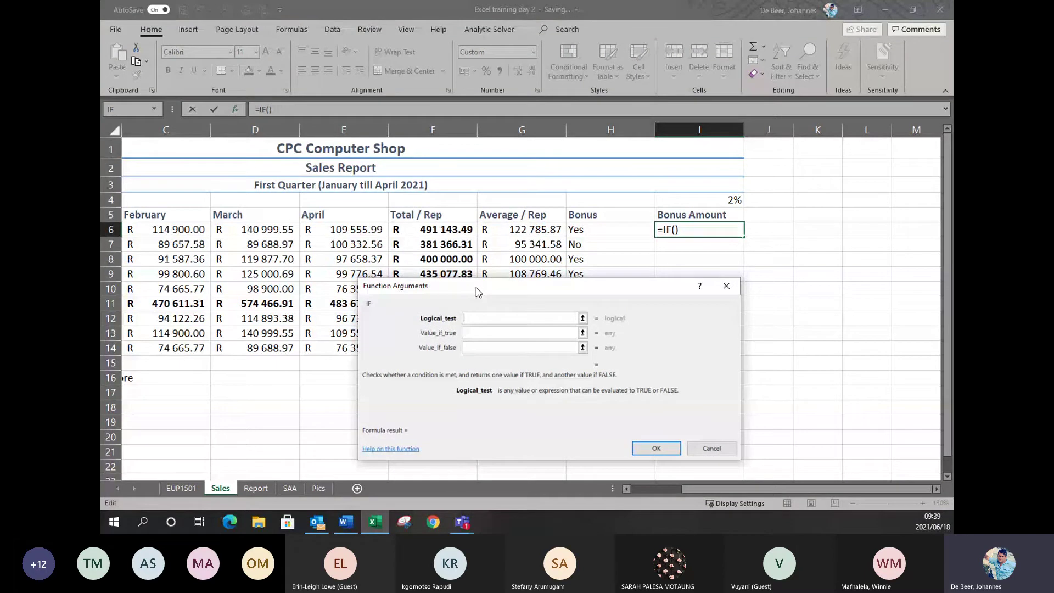
{"action": "left_click", "coordinate": [595, 229]}
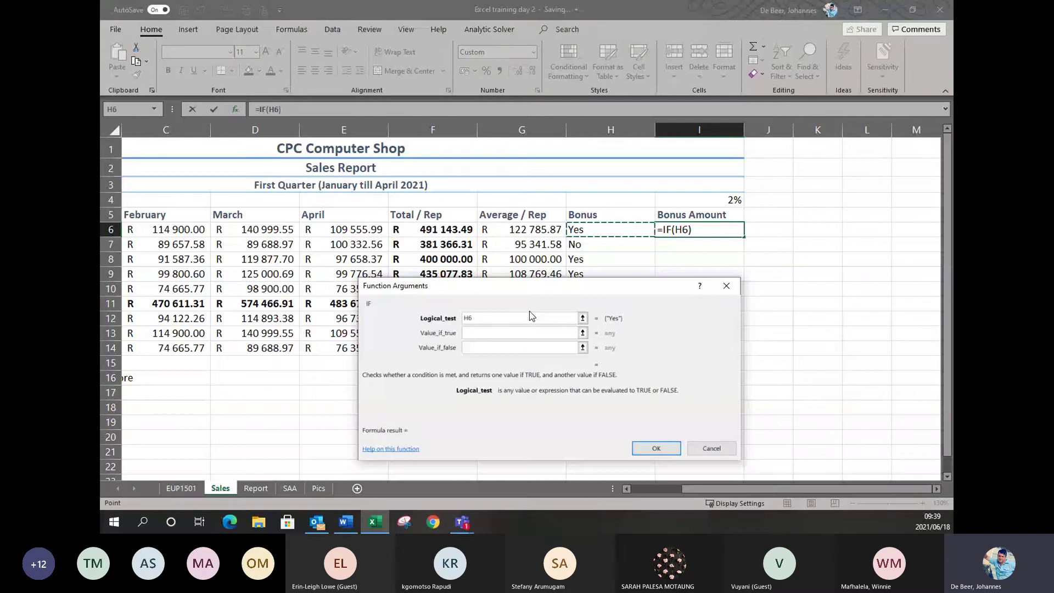
{"action": "type", "text": "="}
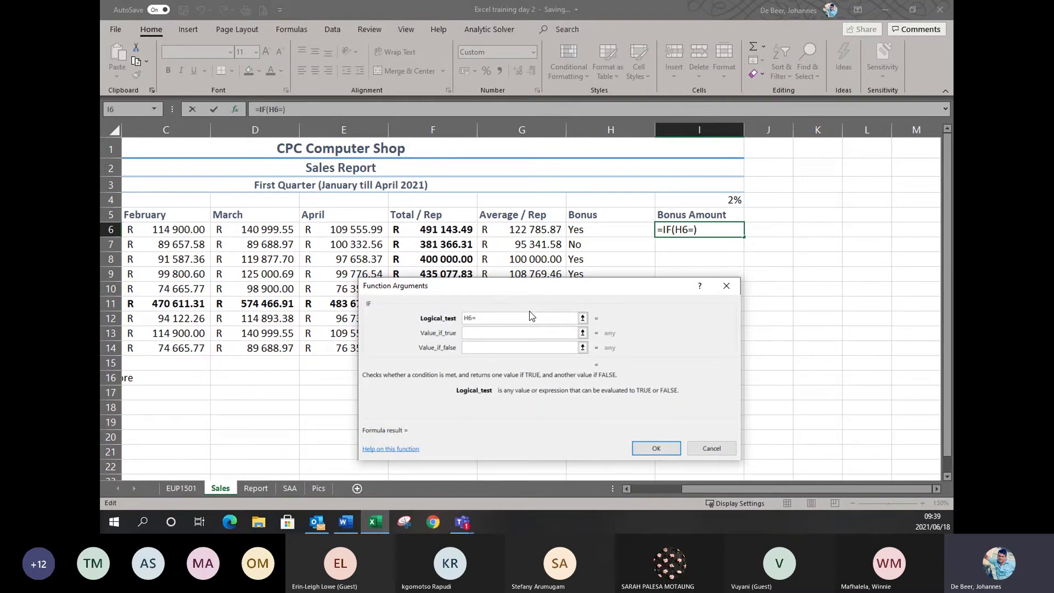
{"action": "type", "text": "\"yes\""}
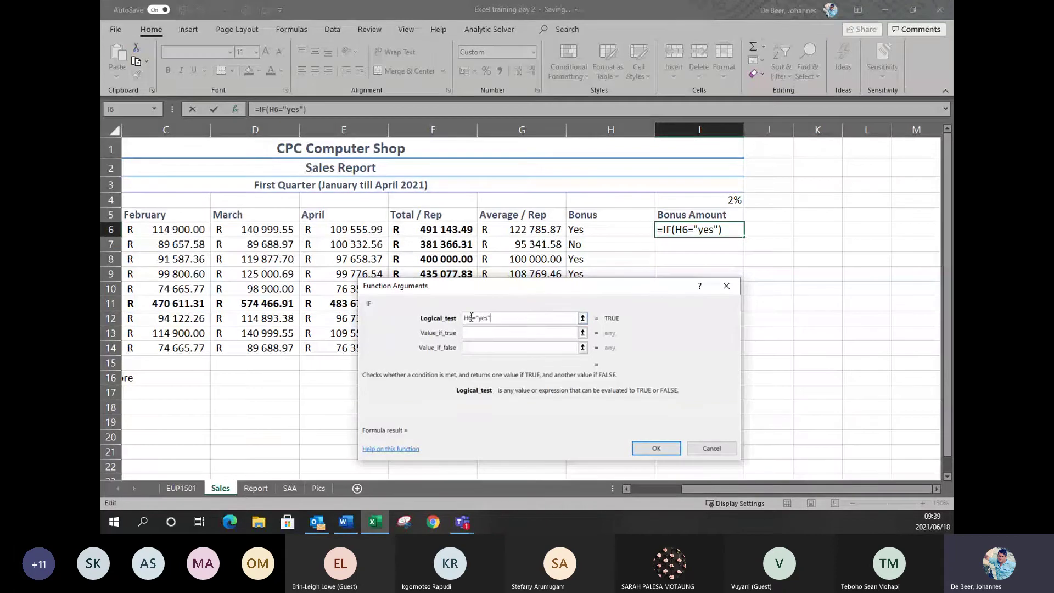
Step: Complete I6's IF function with F6*$I$4 as the value if true and 0 as the value if false
{"action": "left_click", "coordinate": [491, 333]}
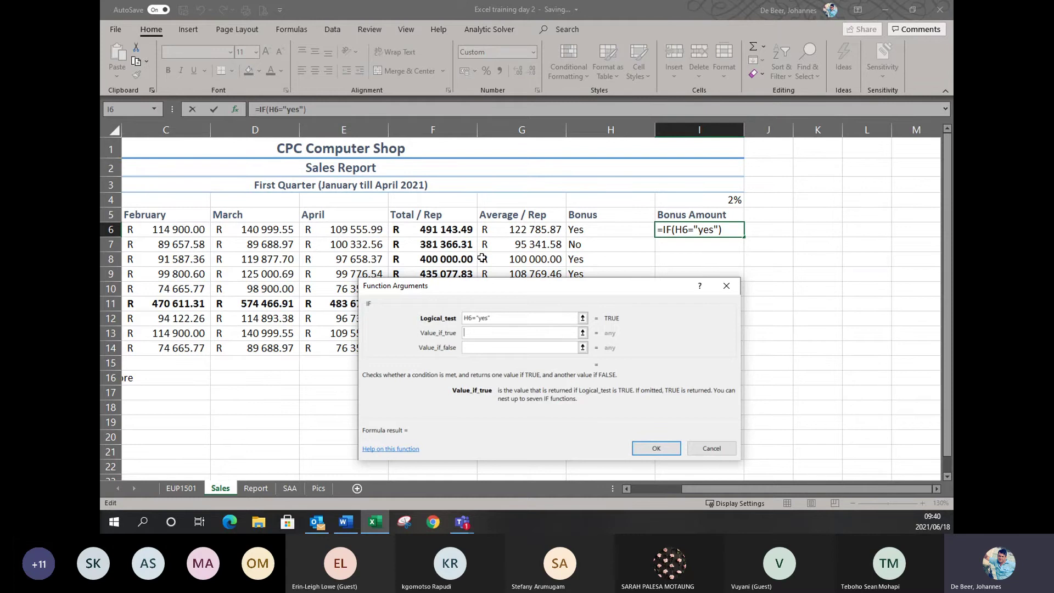
{"action": "left_click", "coordinate": [435, 226]}
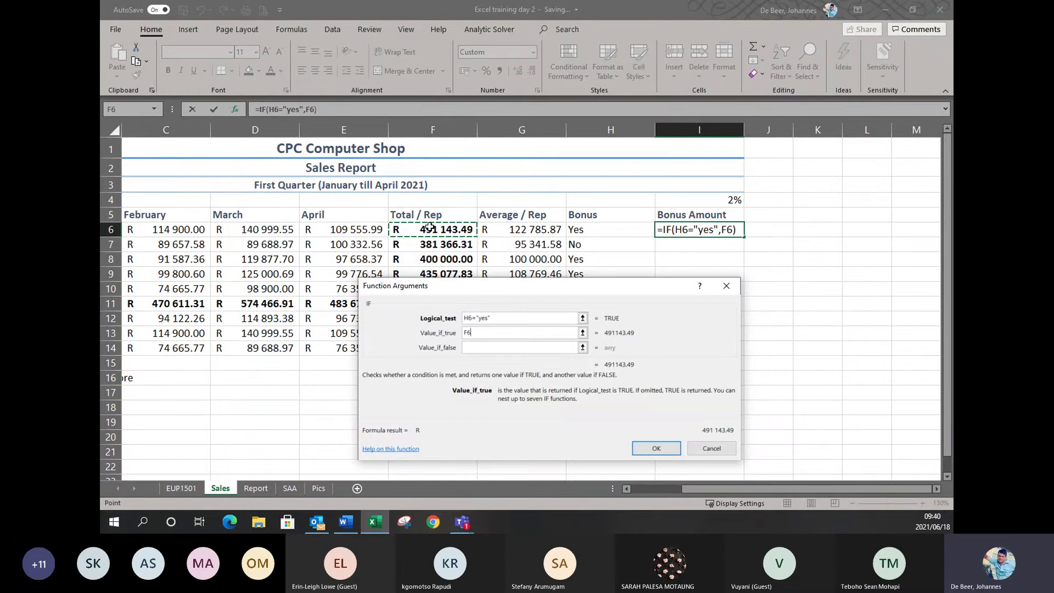
{"action": "type", "text": "*"}
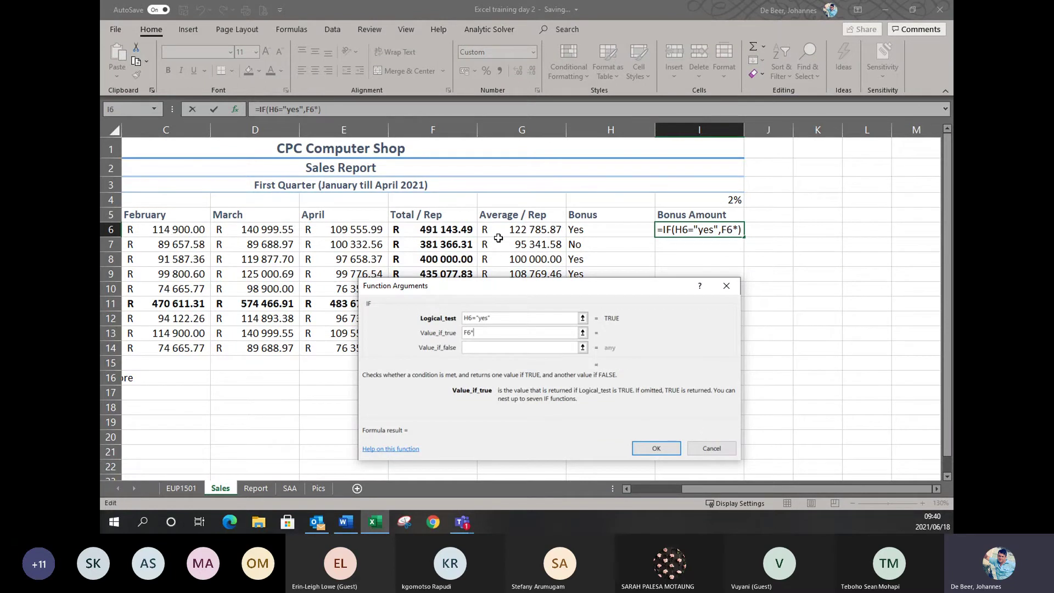
{"action": "left_click", "coordinate": [719, 199]}
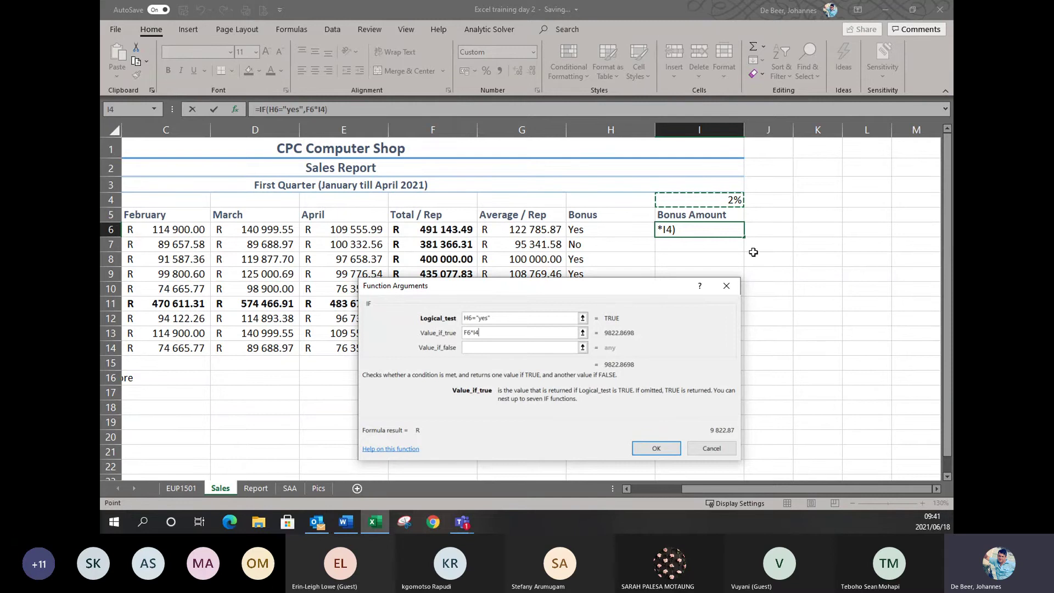
{"action": "key", "text": "F4"}
{"action": "left_click", "coordinate": [477, 346]}
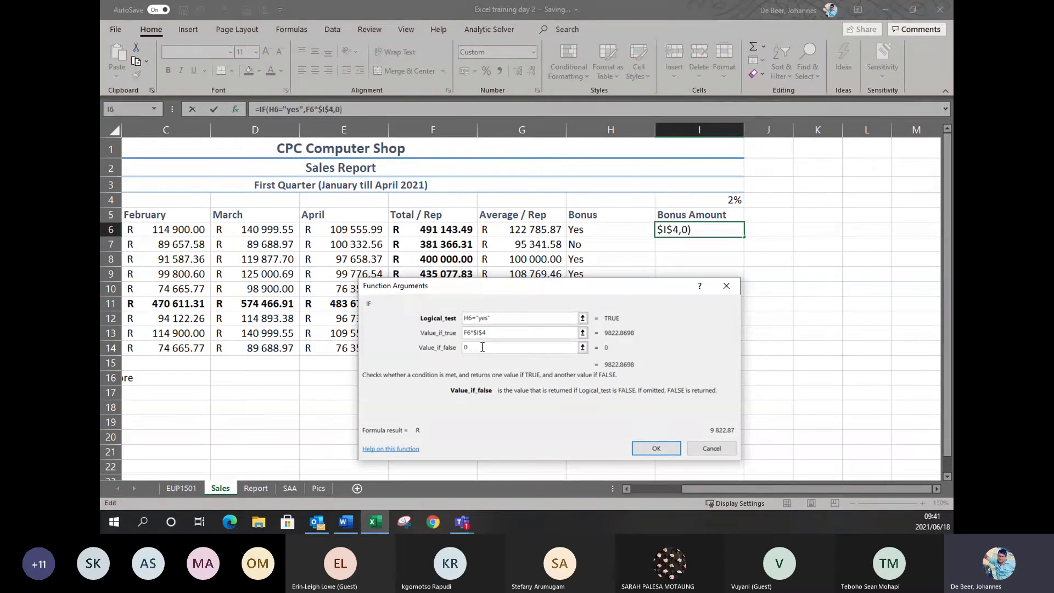
{"action": "type", "text": "0"}
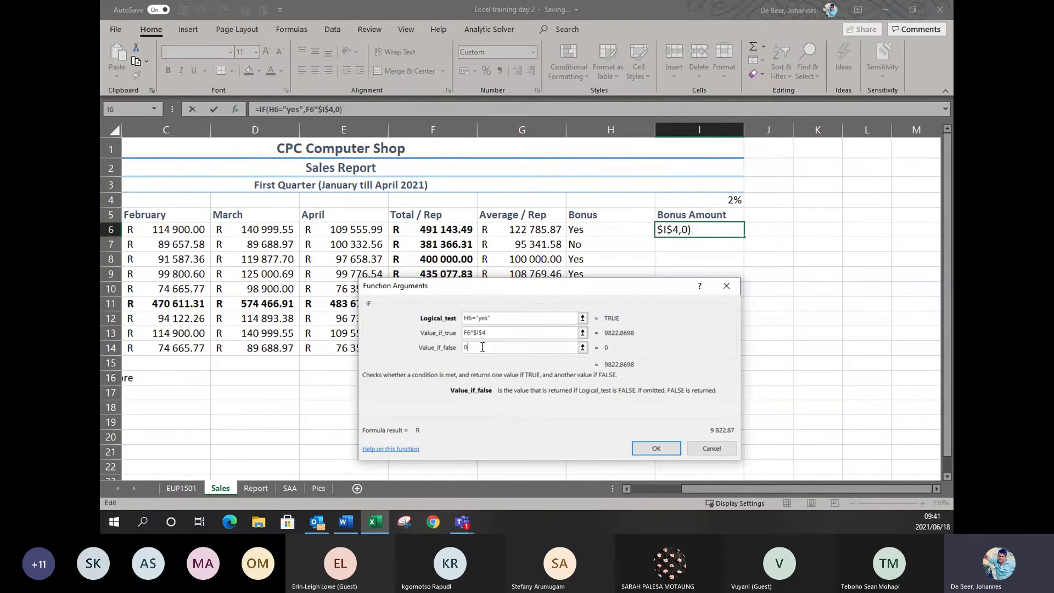
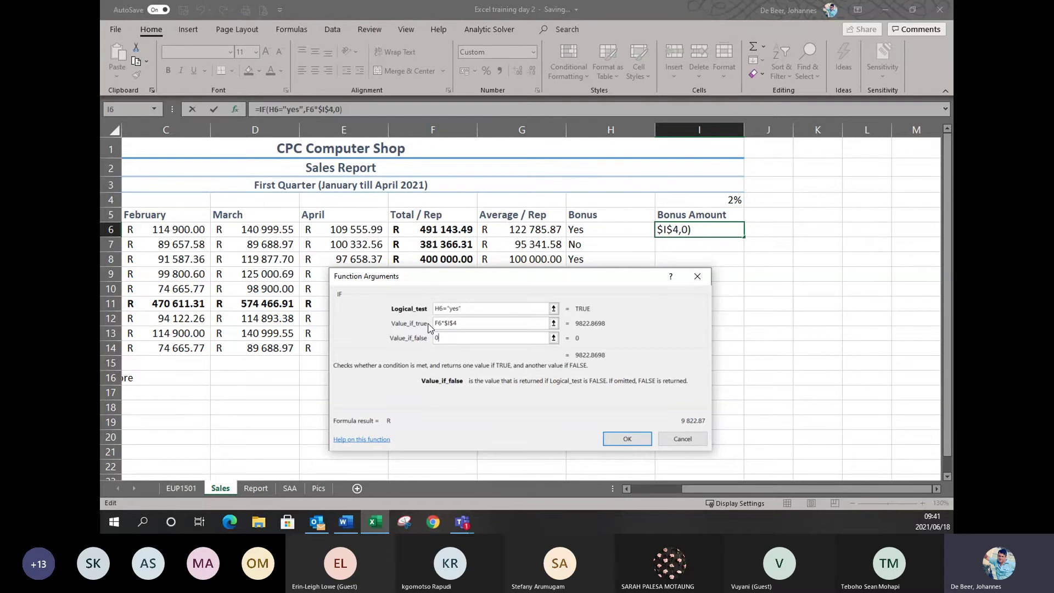
{"action": "left_click", "coordinate": [619, 435]}
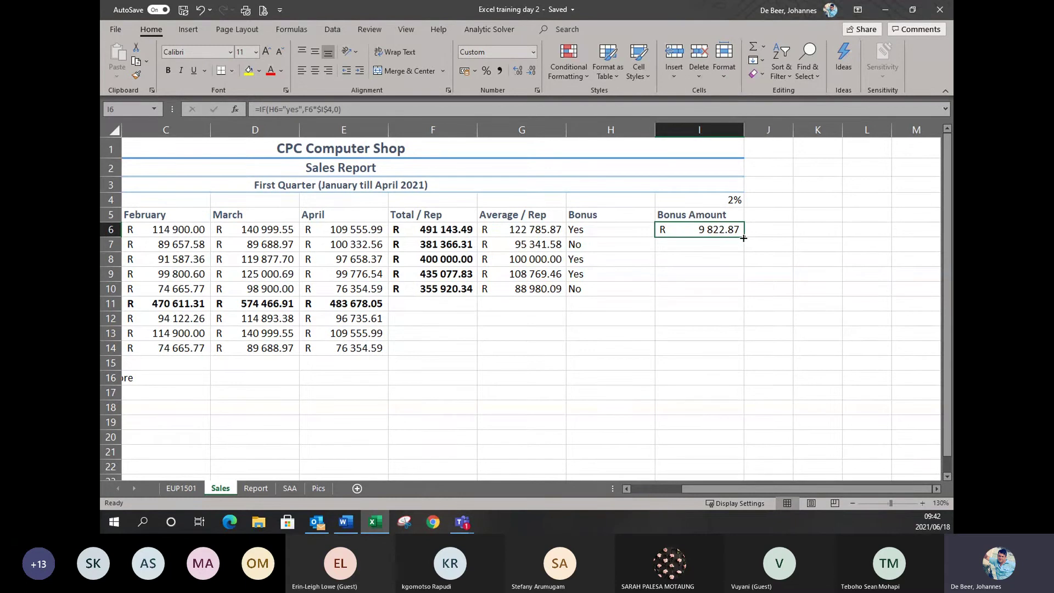
Step: Fill the bonus amount formula from I6 down to I10 and check the formulas in row 7
{"action": "left_click_drag", "start_coordinate": [743, 238], "coordinate": [738, 297]}
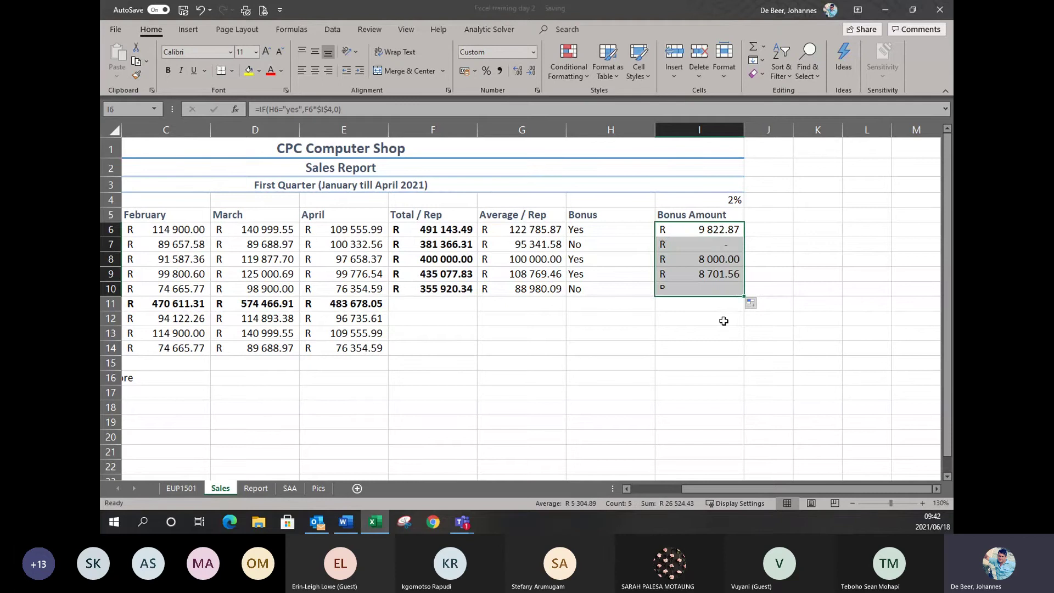
{"action": "left_click", "coordinate": [708, 389]}
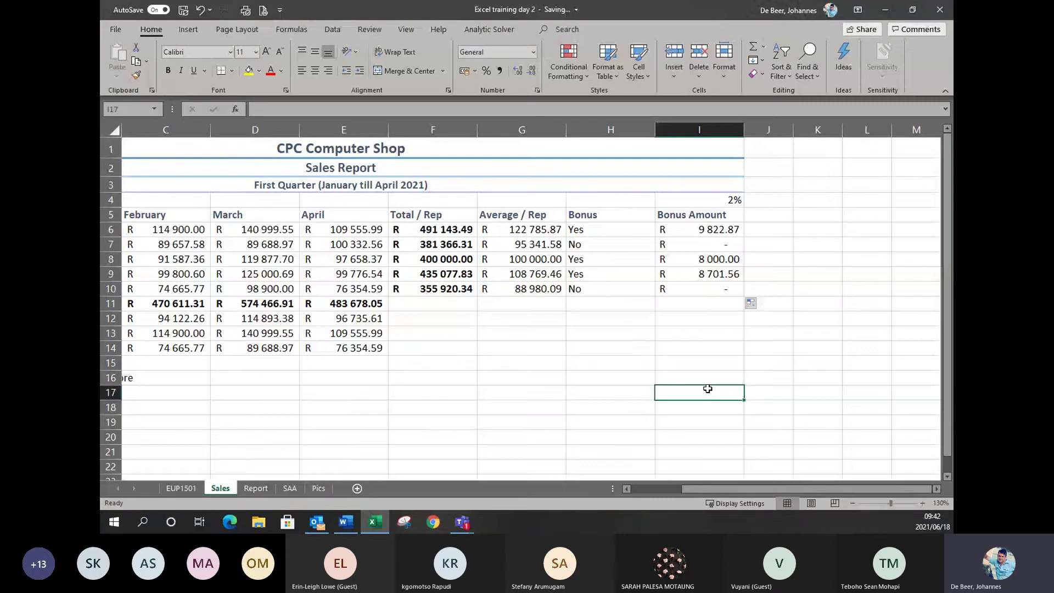
{"action": "left_click", "coordinate": [716, 246]}
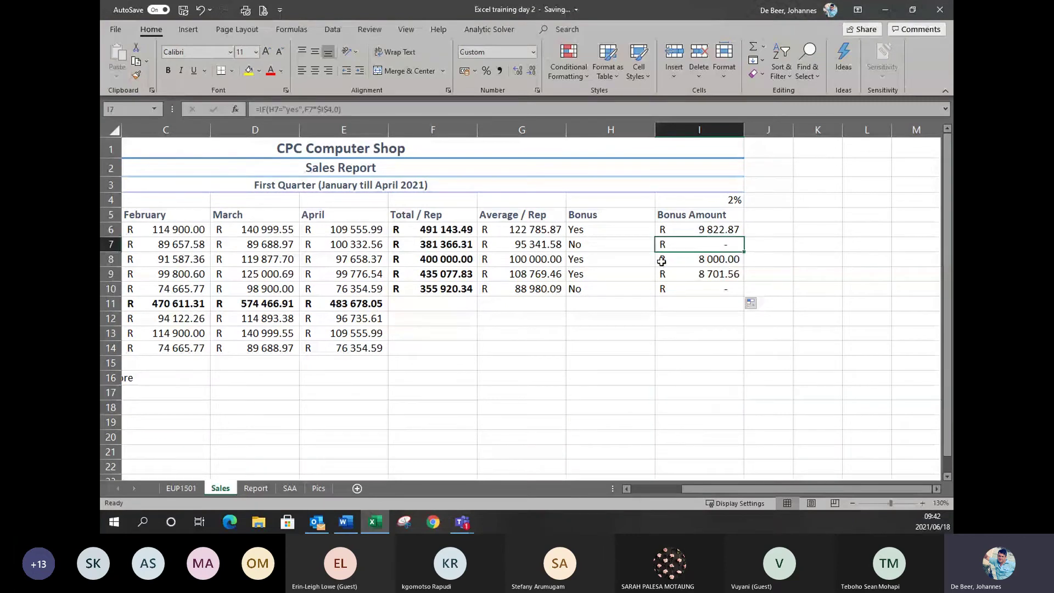
{"action": "left_click", "coordinate": [637, 246]}
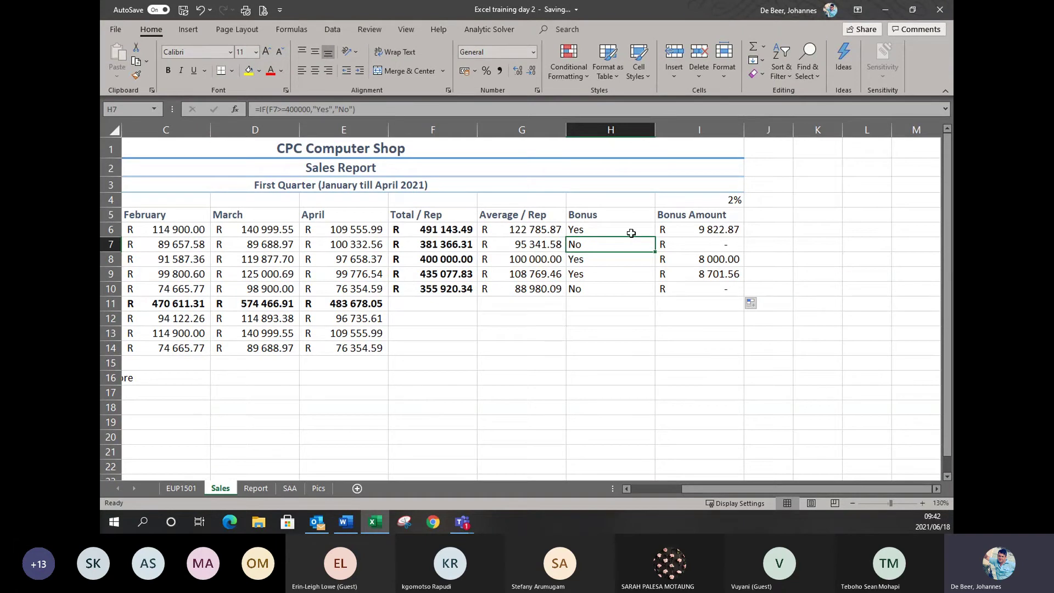
Step: Remove the value-if-false argument from I6's IF formula and fill the changed formula down to I10
{"action": "left_click", "coordinate": [685, 229]}
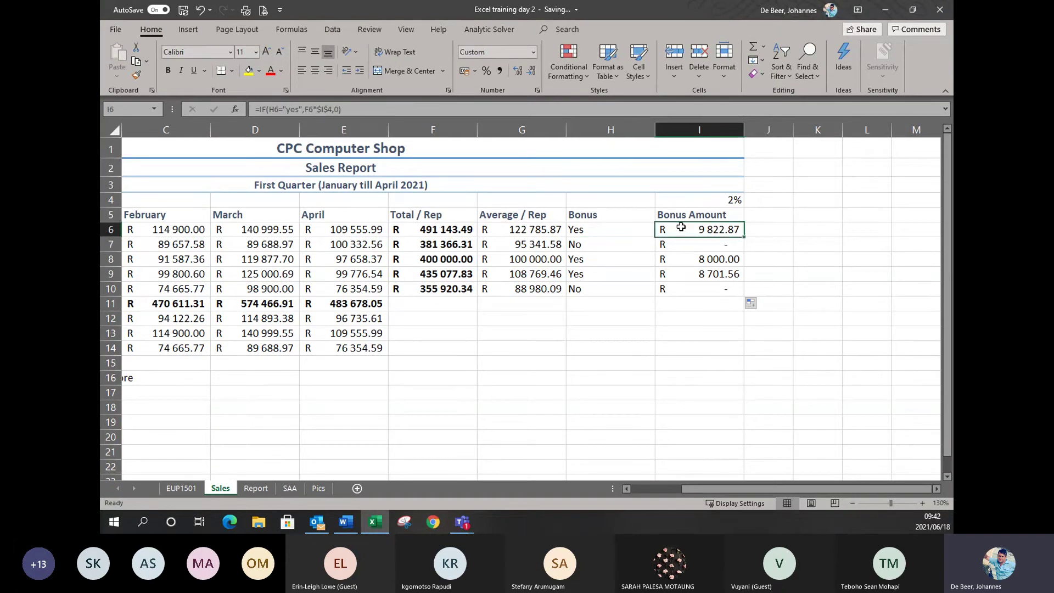
{"action": "left_click", "coordinate": [235, 109]}
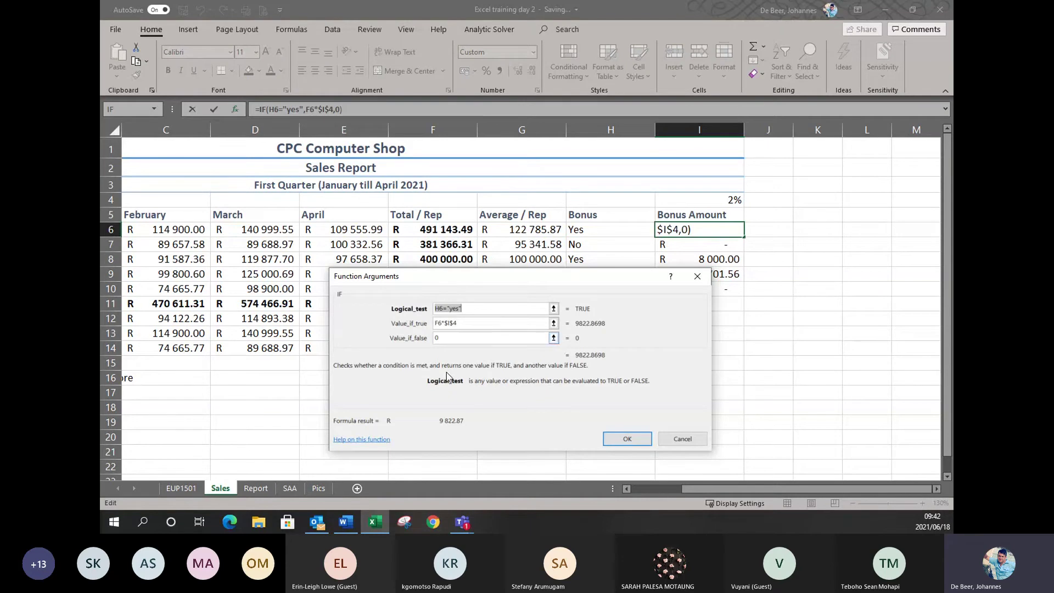
{"action": "left_click", "coordinate": [435, 338]}
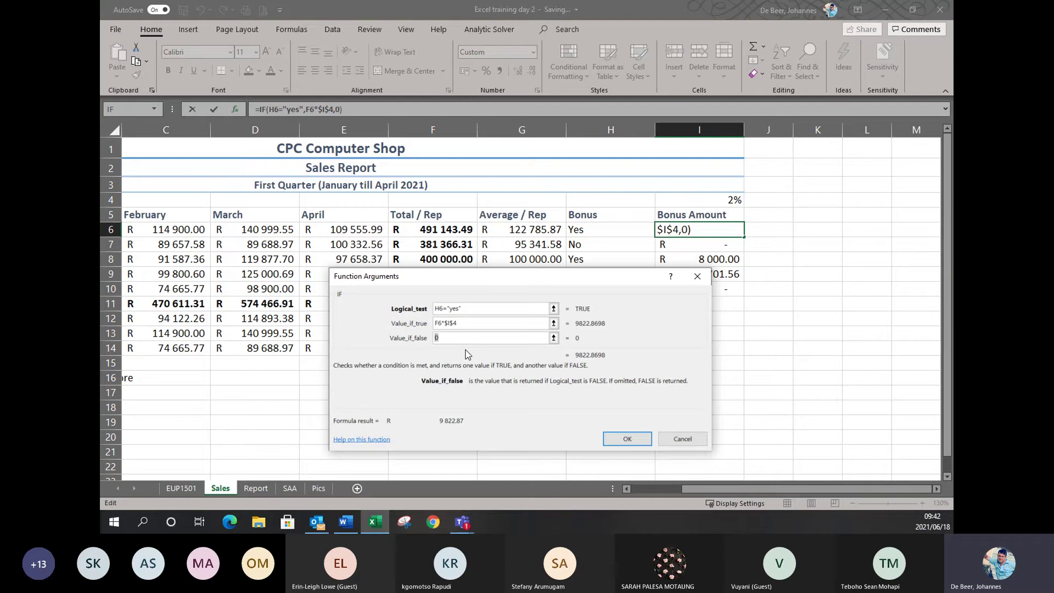
{"action": "key", "text": "BackSpace"}
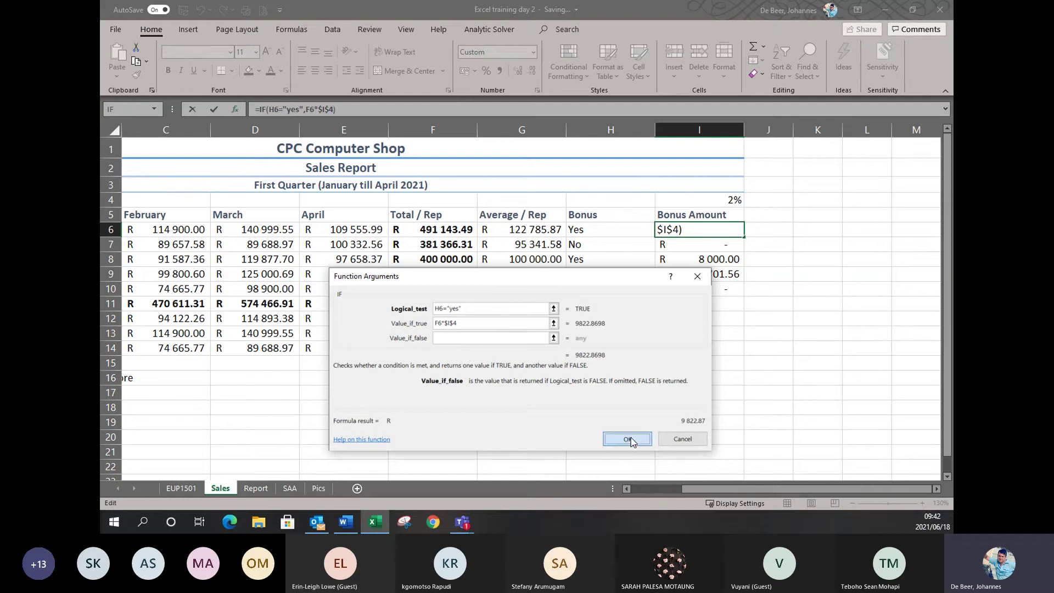
{"action": "left_click", "coordinate": [626, 439]}
{"action": "left_click_drag", "start_coordinate": [746, 236], "coordinate": [730, 289]}
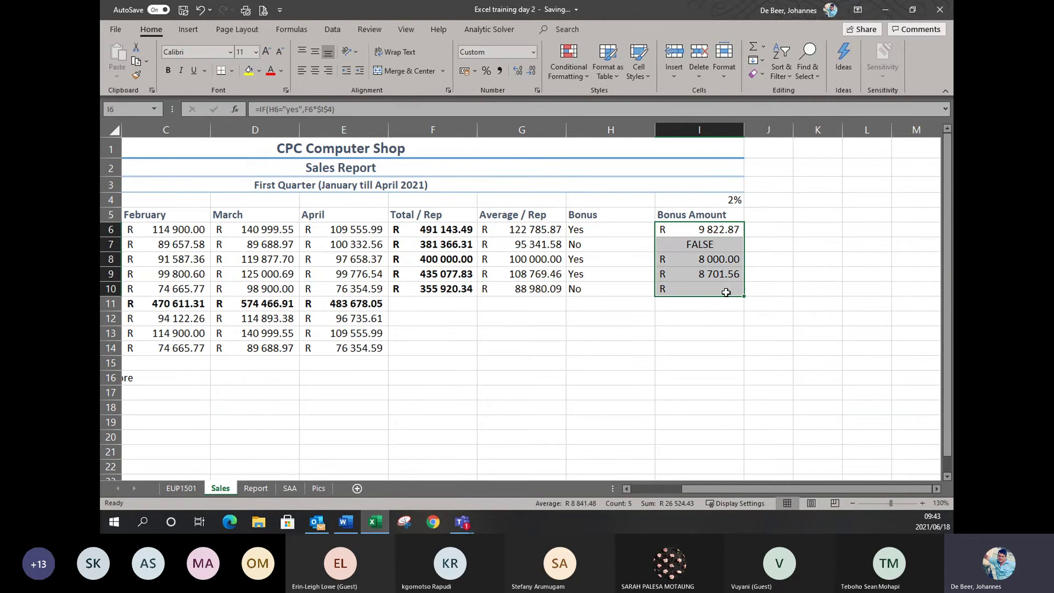
{"action": "left_click", "coordinate": [779, 272]}
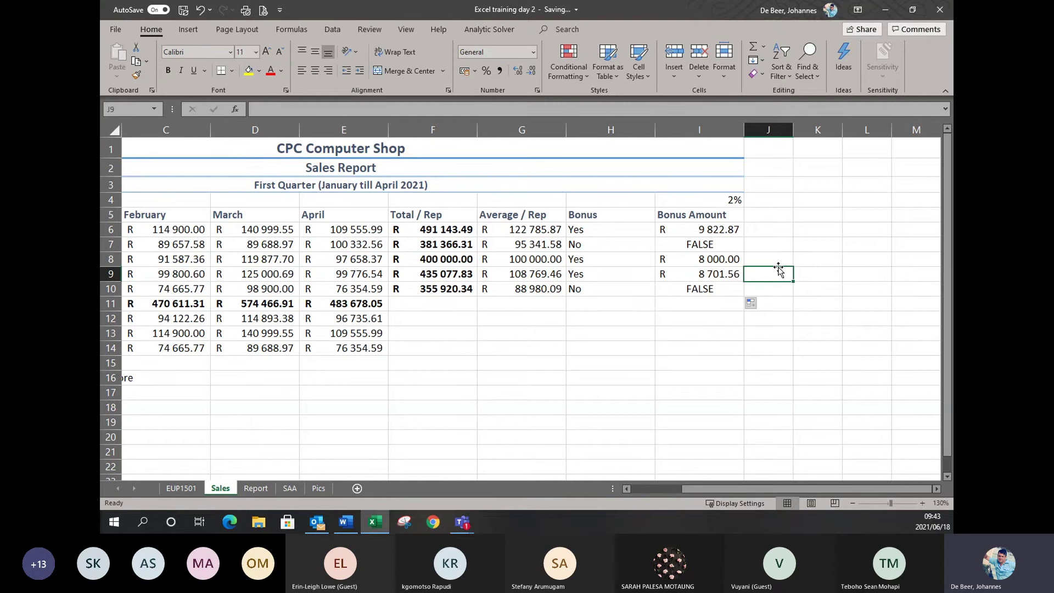
Step: Set the value if false in I6's IF formula to 0
{"action": "left_click", "coordinate": [658, 306]}
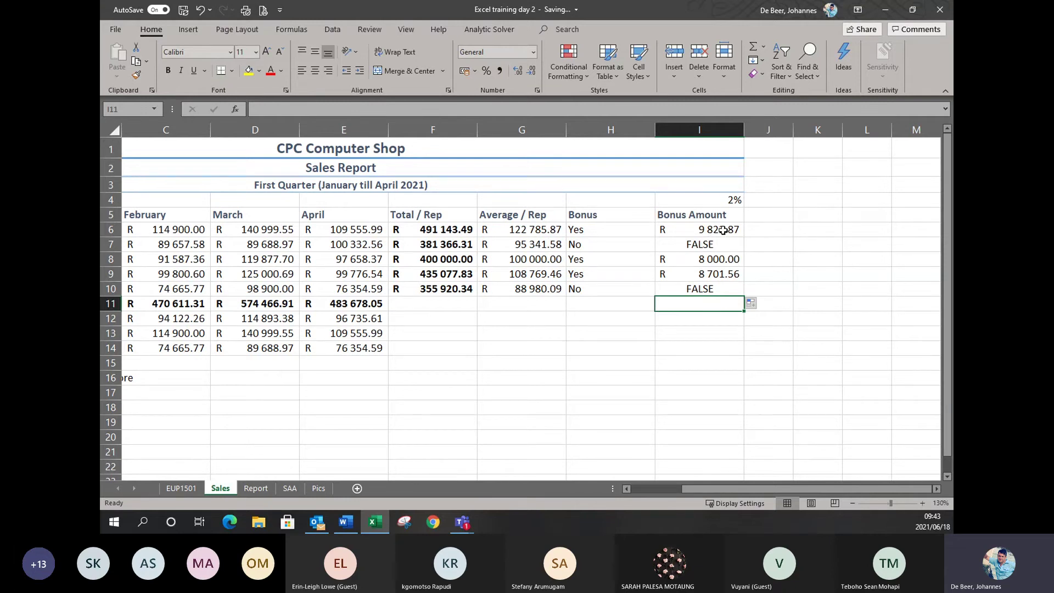
{"action": "key", "text": "Up"}
{"action": "key", "text": "Up"}
{"action": "key", "text": "Up"}
{"action": "key", "text": "Up"}
{"action": "key", "text": "Up"}
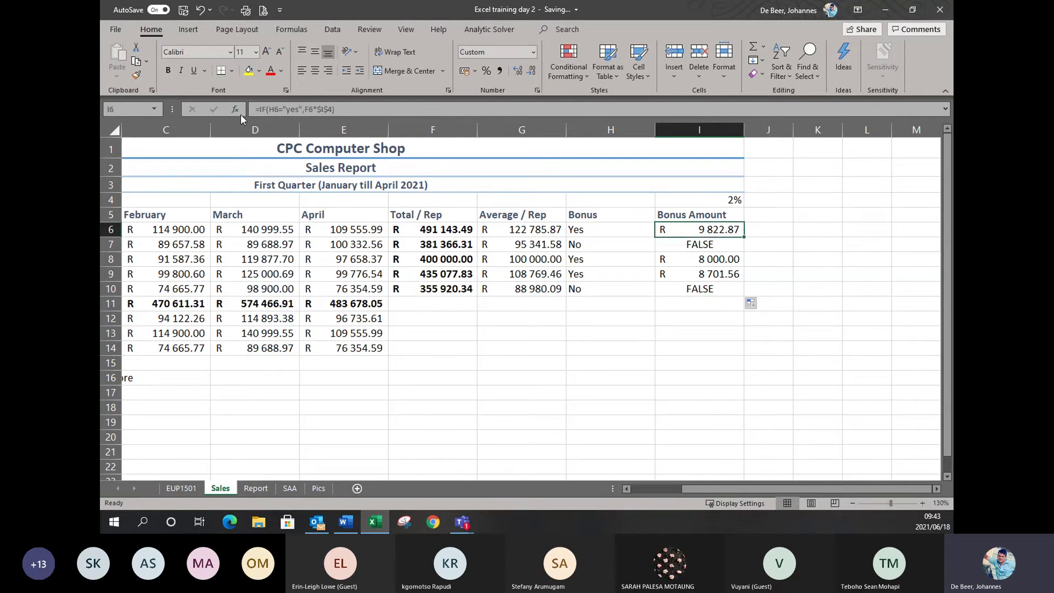
{"action": "left_click", "coordinate": [236, 111]}
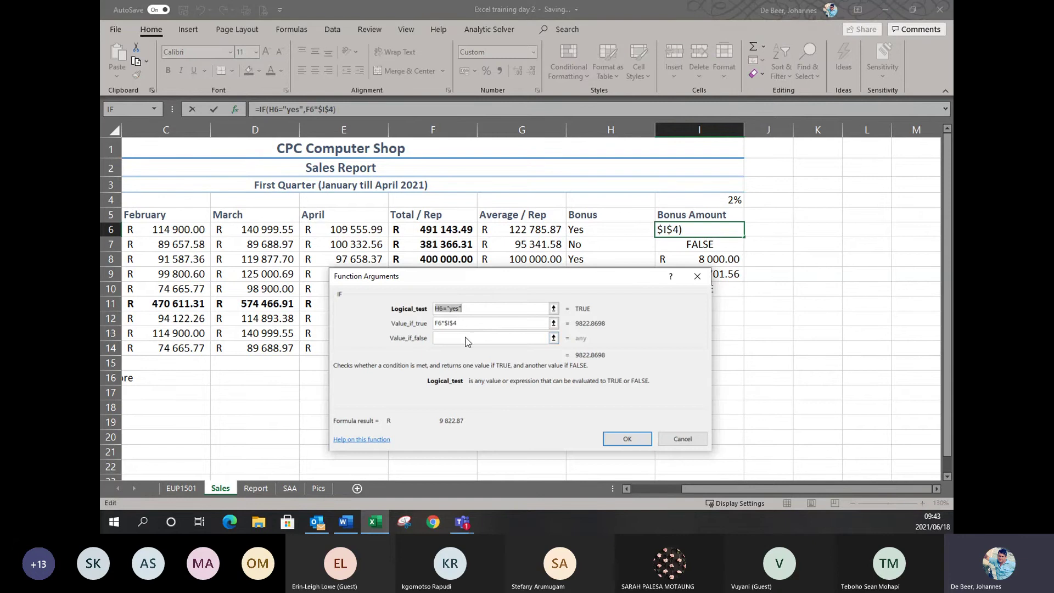
{"action": "left_click", "coordinate": [466, 338]}
{"action": "type", "text": "0"}
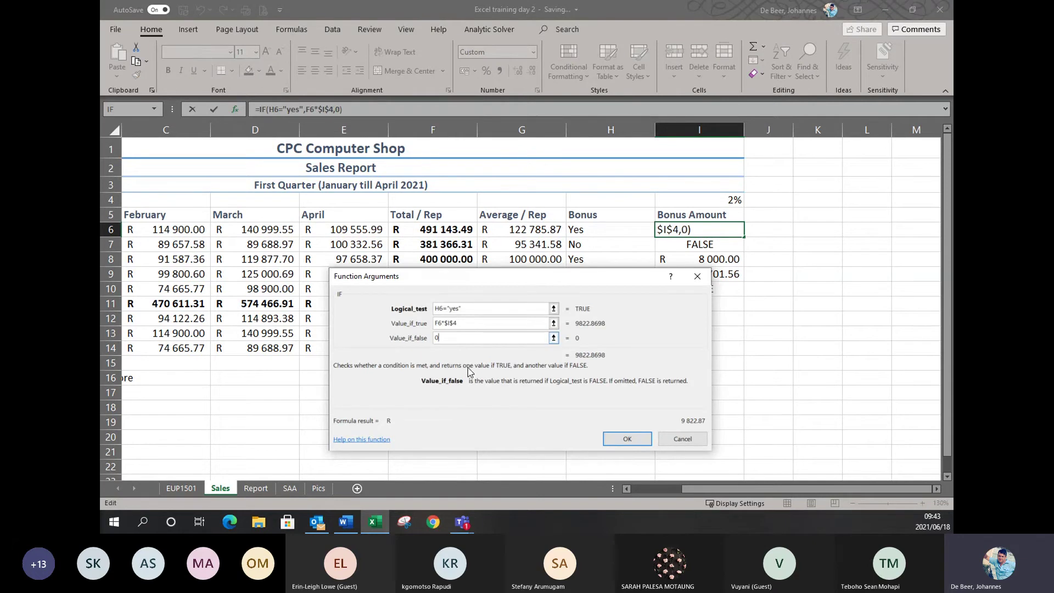
{"action": "left_click", "coordinate": [627, 439]}
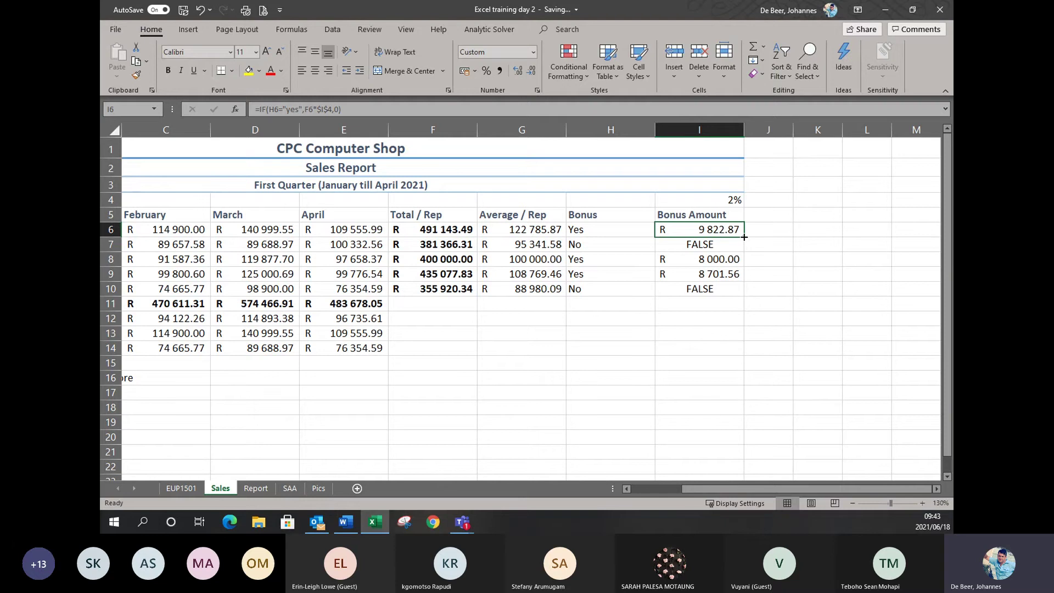
Step: Fill I6's corrected bonus amount formula down to I10
{"action": "double_click", "coordinate": [744, 236]}
{"action": "left_click", "coordinate": [600, 379]}
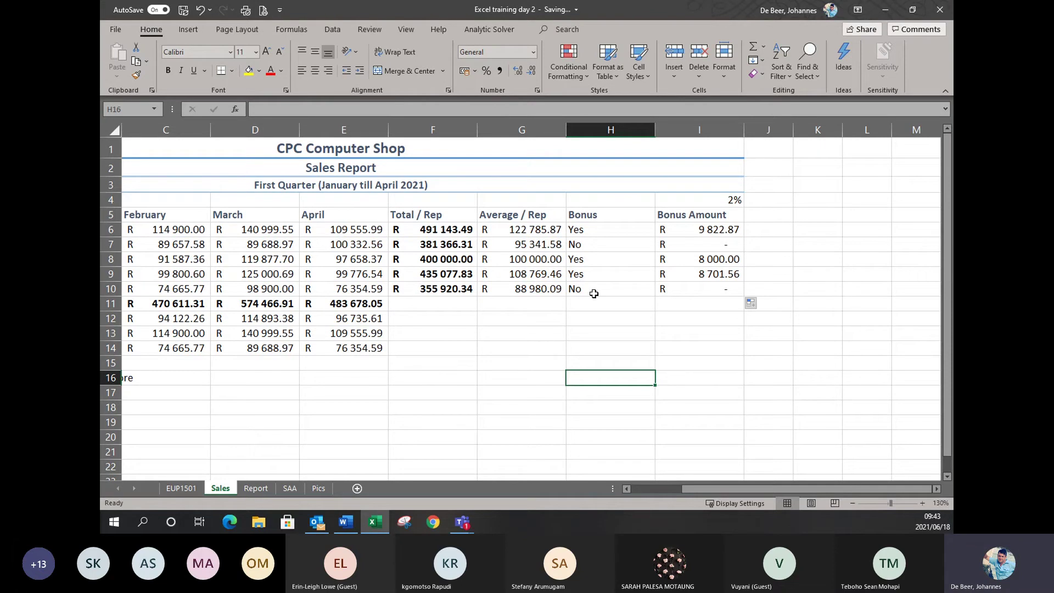
{"action": "left_click", "coordinate": [607, 336]}
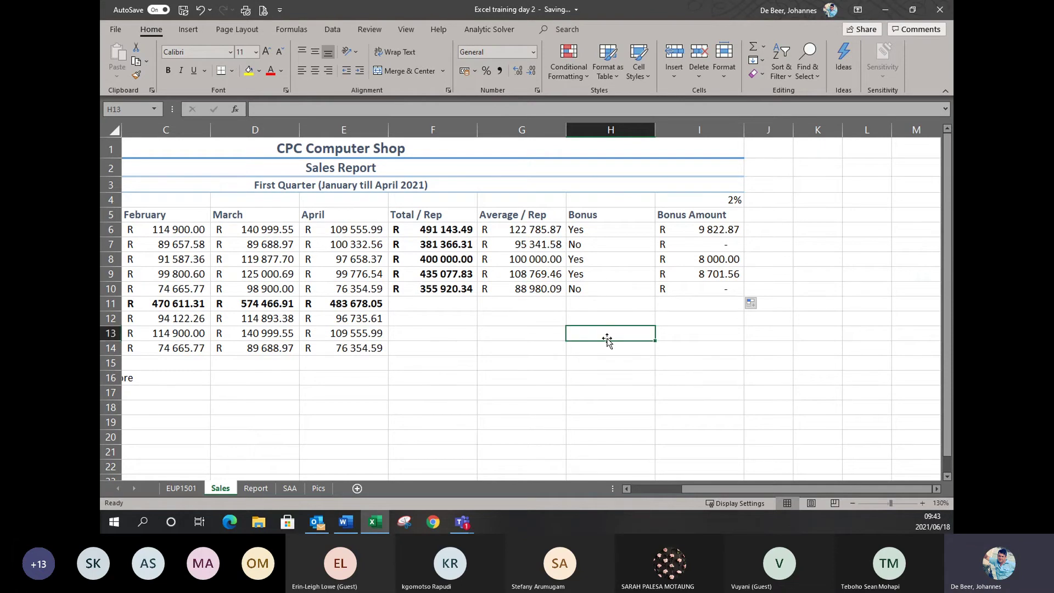
Step: View the keyboard picture on the Pics sheet and display the formulas on the Sales sheet
{"action": "left_click", "coordinate": [318, 488]}
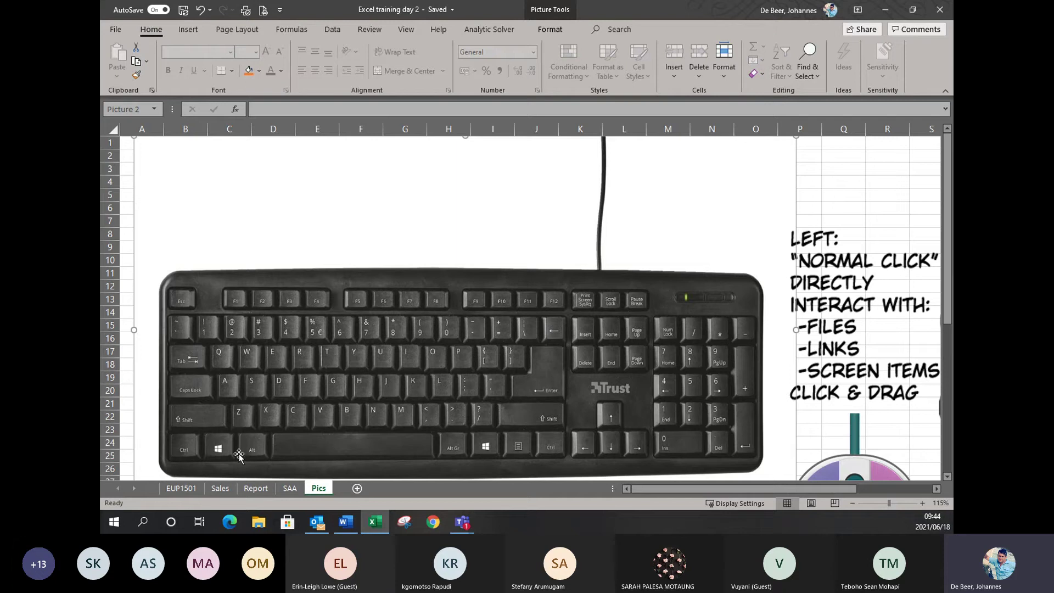
{"action": "left_click", "coordinate": [220, 488]}
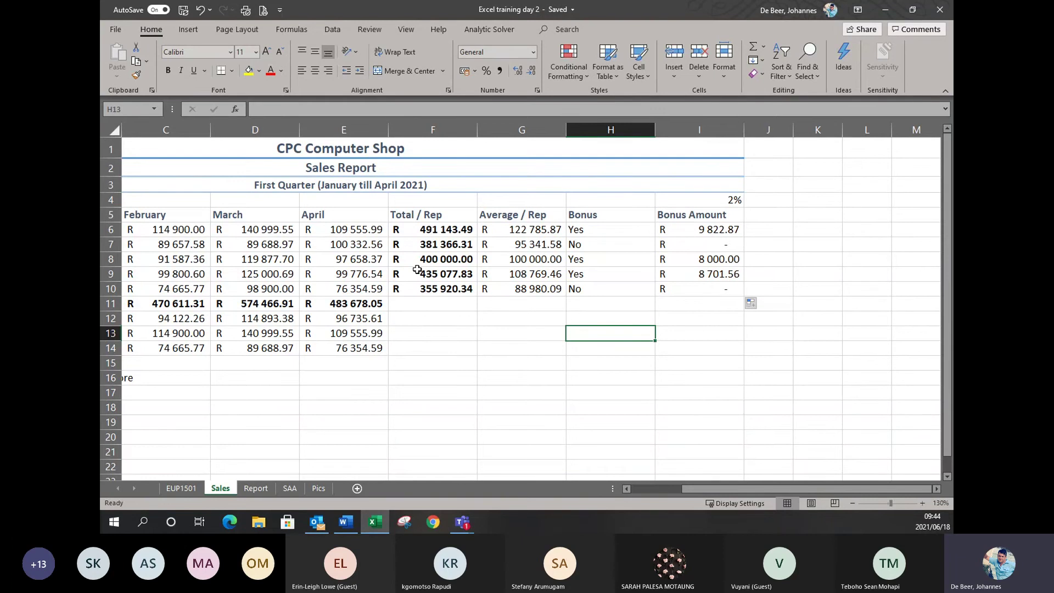
{"action": "scroll", "coordinate": [417, 269], "scroll_direction": "right", "scroll_amount": 2}
{"action": "key", "text": "ctrl+grave"}
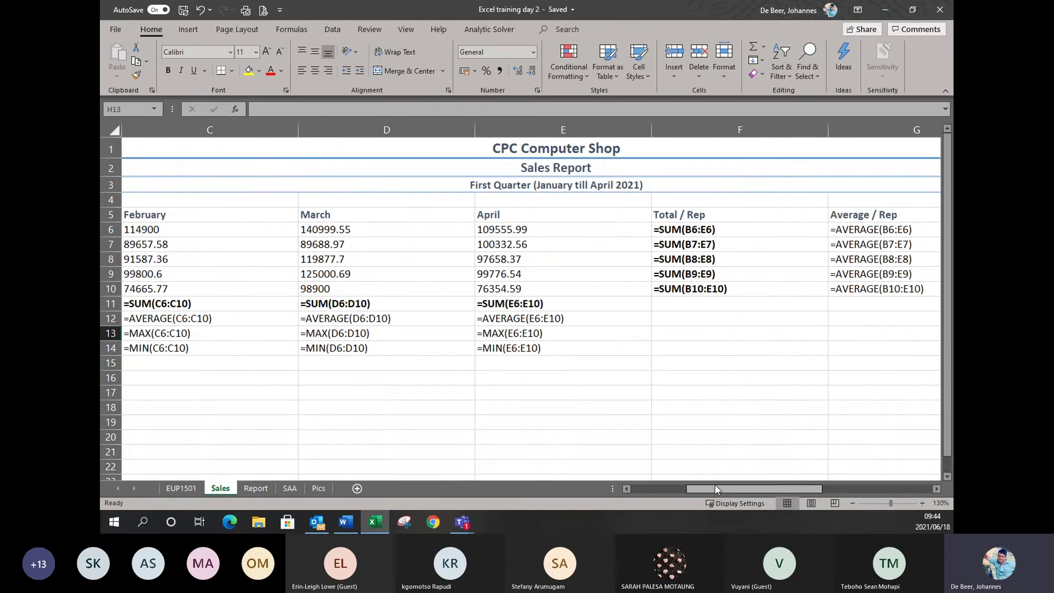
{"action": "mouse_move", "coordinate": [715, 485]}
{"action": "left_mouse_down"}
{"action": "mouse_move", "coordinate": [686, 480]}
{"action": "mouse_move", "coordinate": [785, 492]}
{"action": "mouse_move", "coordinate": [705, 488]}
{"action": "left_mouse_up"}
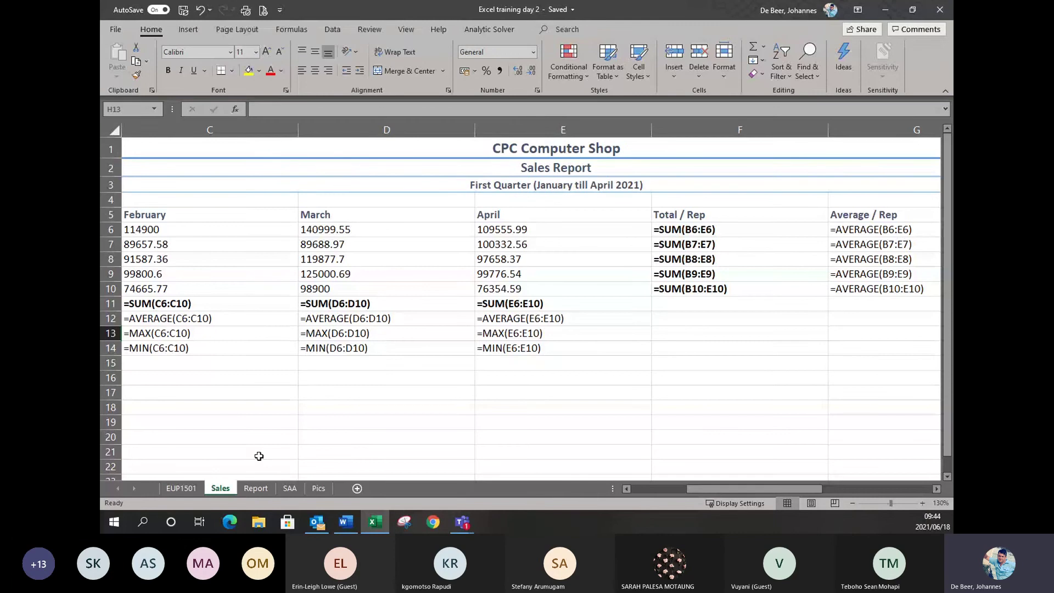
Step: View the keyboard picture again and toggle the Sales sheet between formulas and values, ending with values displayed
{"action": "left_click", "coordinate": [319, 488]}
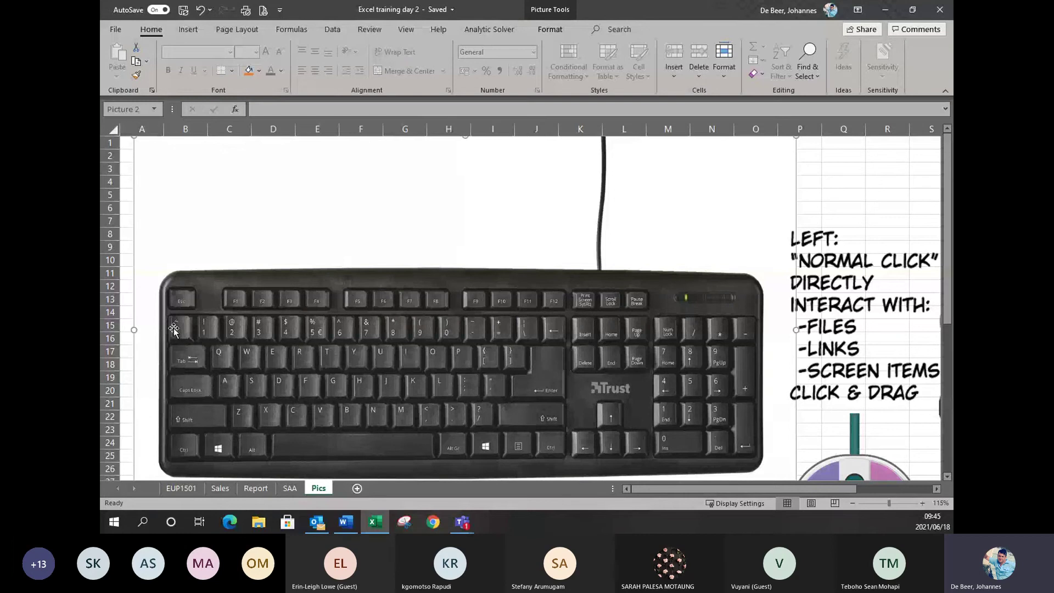
{"action": "left_click", "coordinate": [220, 491]}
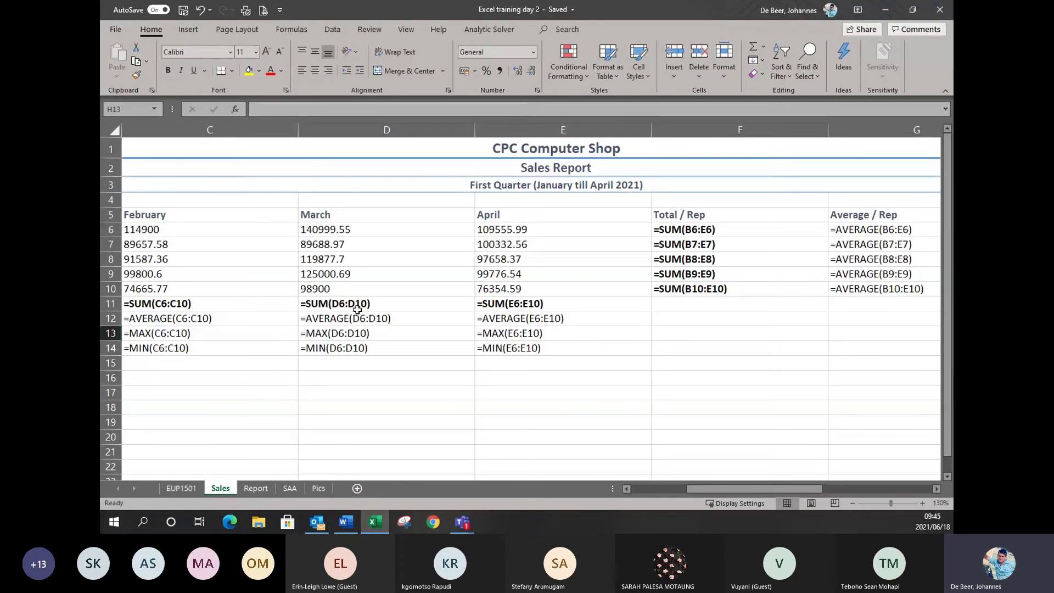
{"action": "key", "text": "ctrl+grave"}
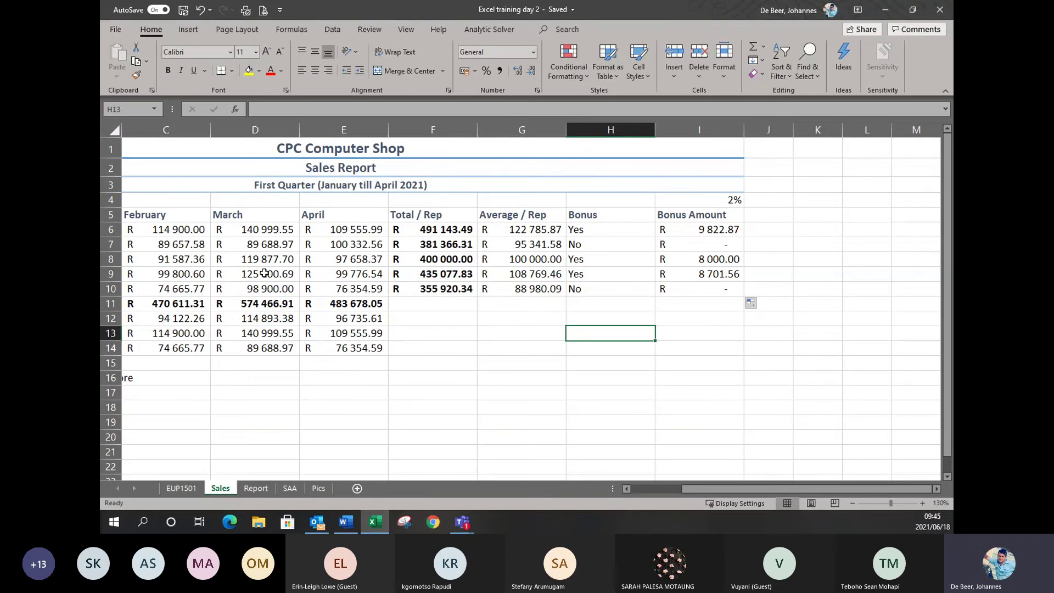
{"action": "key", "text": "ctrl+grave"}
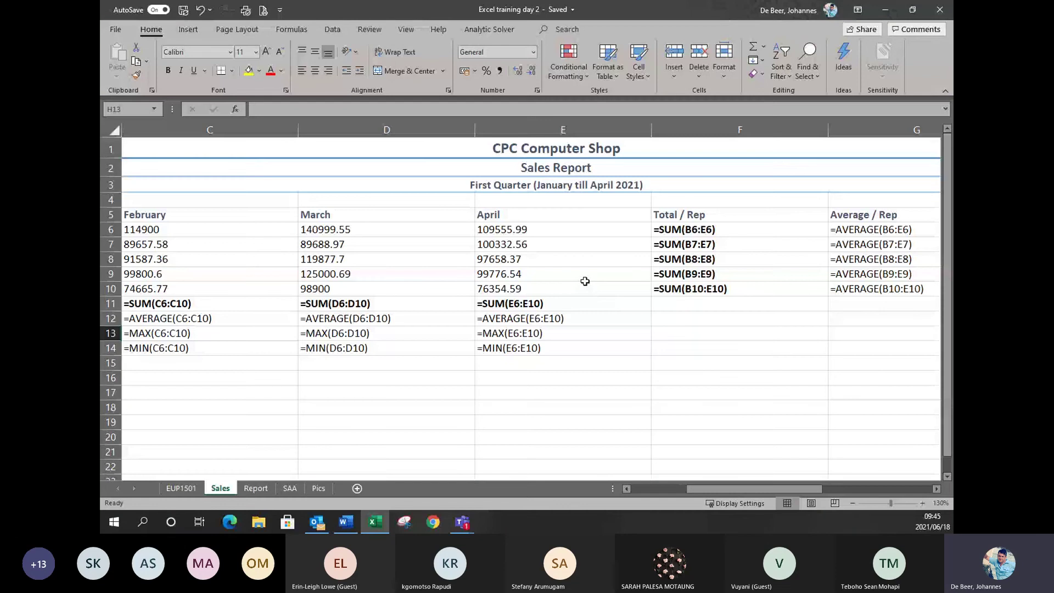
{"action": "key", "text": "ctrl+grave"}
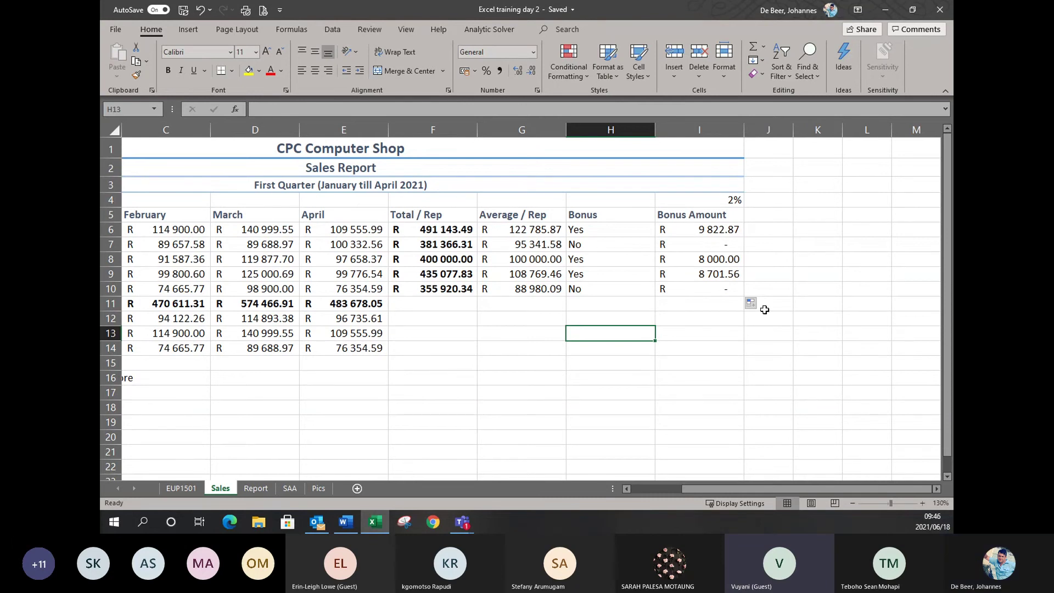
Step: Review the arguments of I6's IF function, including its absolute reference, and check the percentage cell I4 it refers to
{"action": "left_click", "coordinate": [700, 229]}
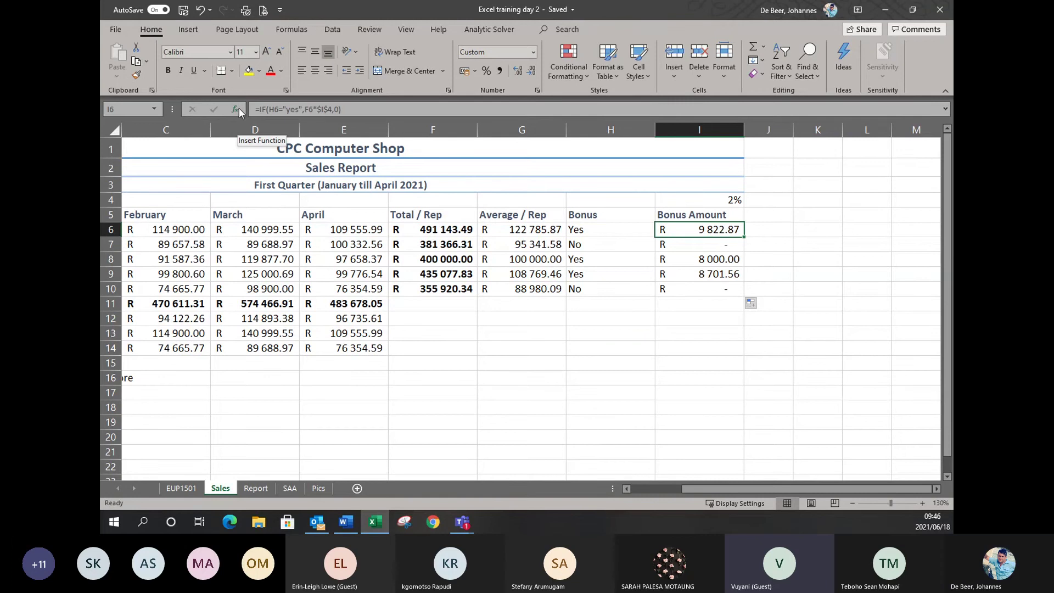
{"action": "left_click", "coordinate": [238, 107]}
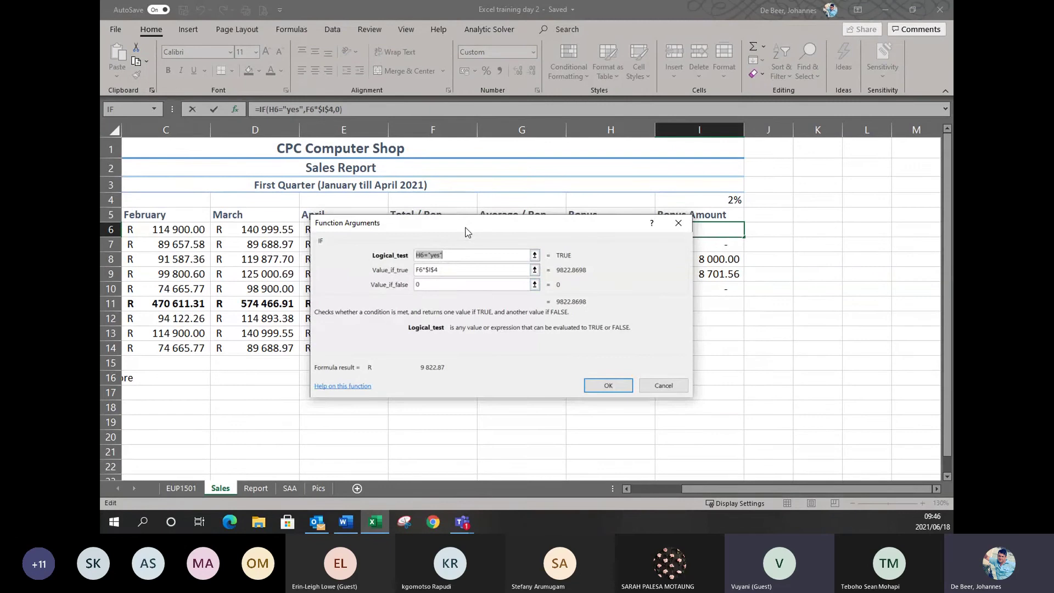
{"action": "left_click_drag", "start_coordinate": [465, 232], "coordinate": [414, 265]}
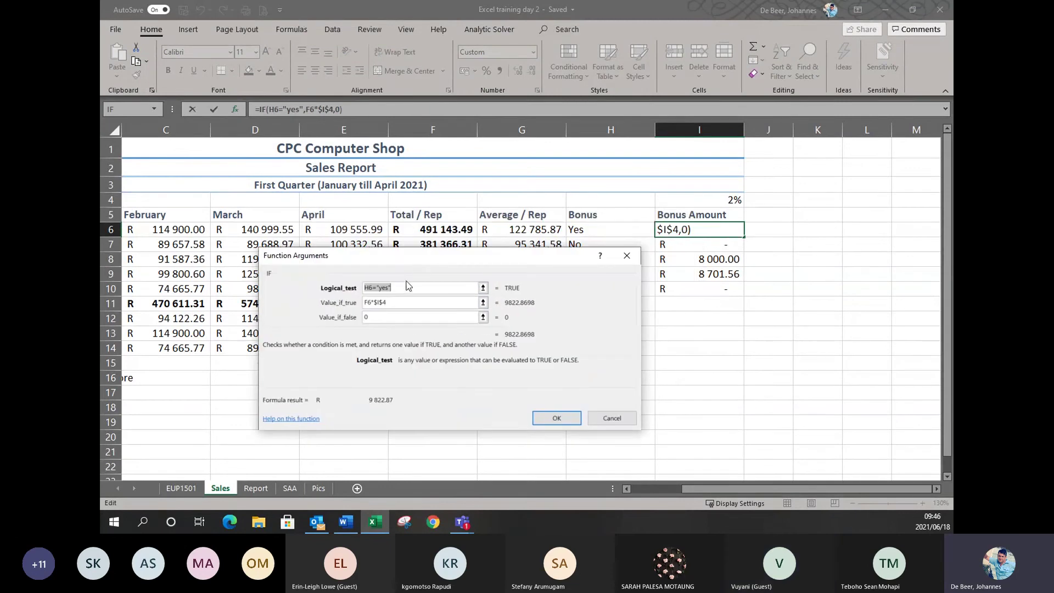
{"action": "double_click", "coordinate": [382, 301]}
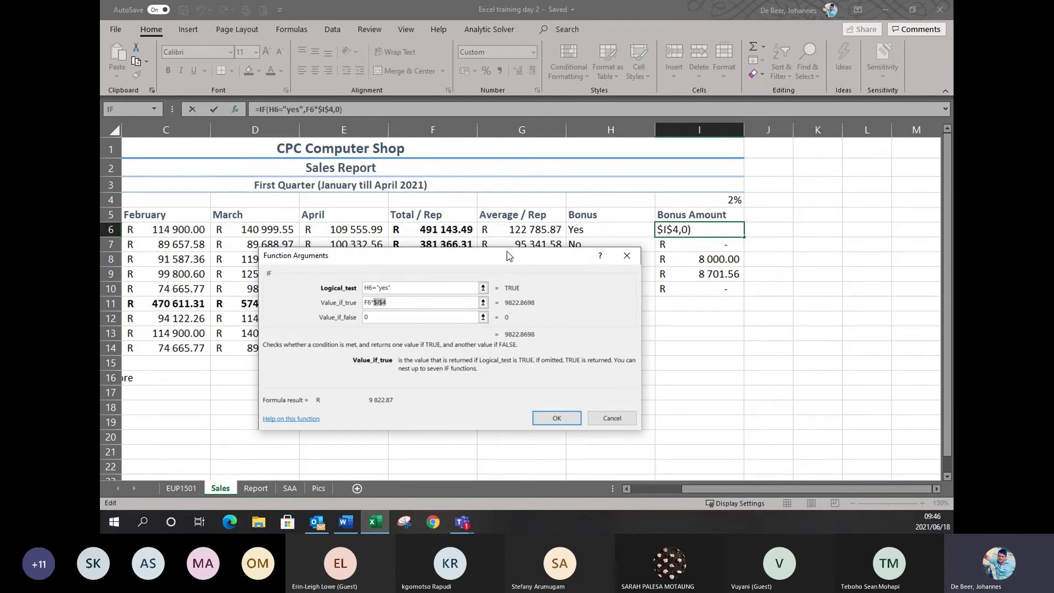
{"action": "left_click_drag", "start_coordinate": [506, 251], "coordinate": [505, 307]}
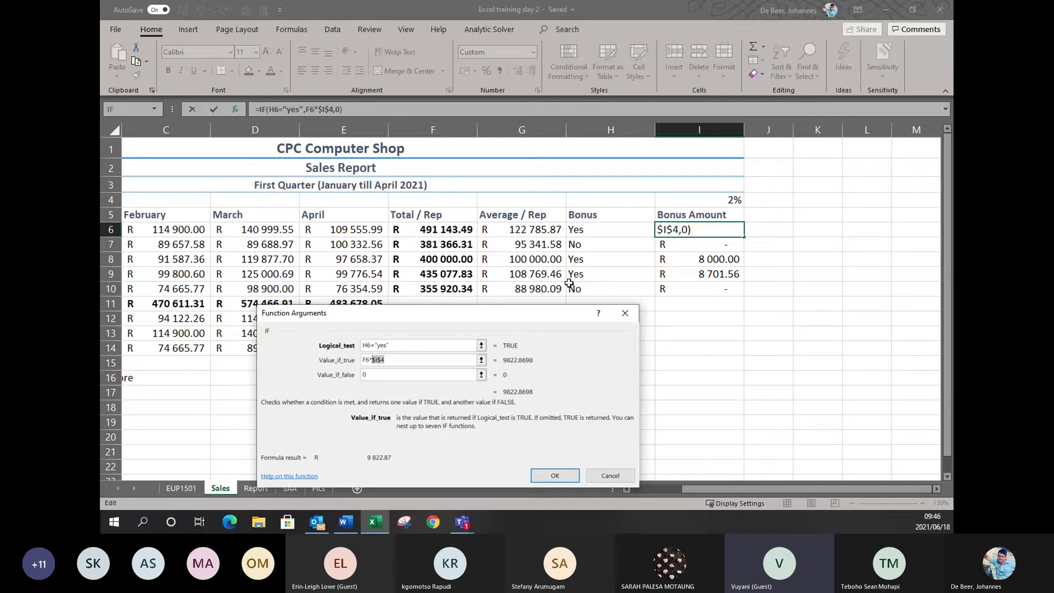
{"action": "left_click", "coordinate": [606, 475]}
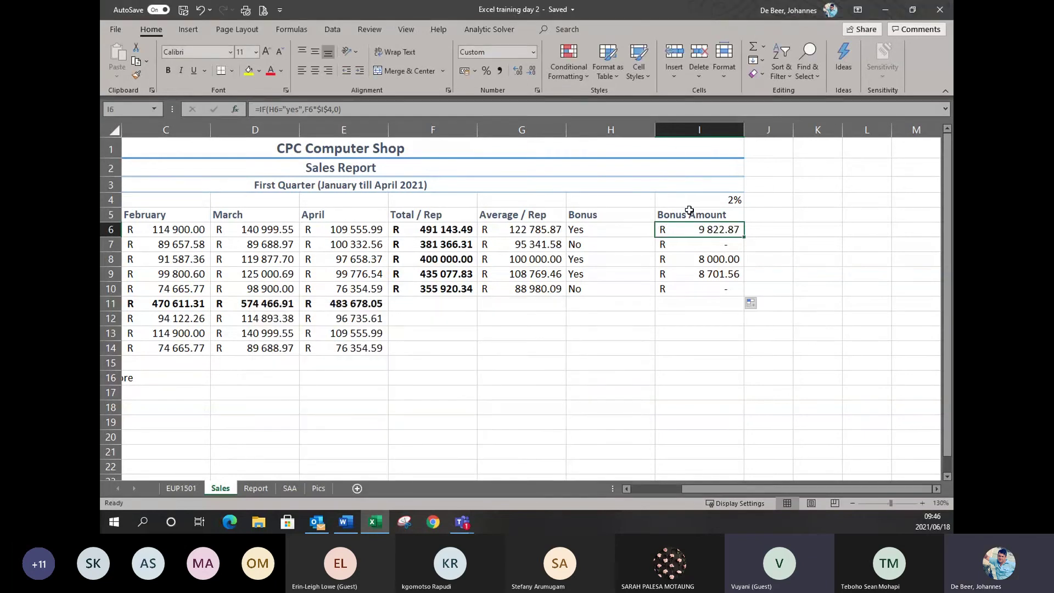
{"action": "left_click", "coordinate": [699, 201]}
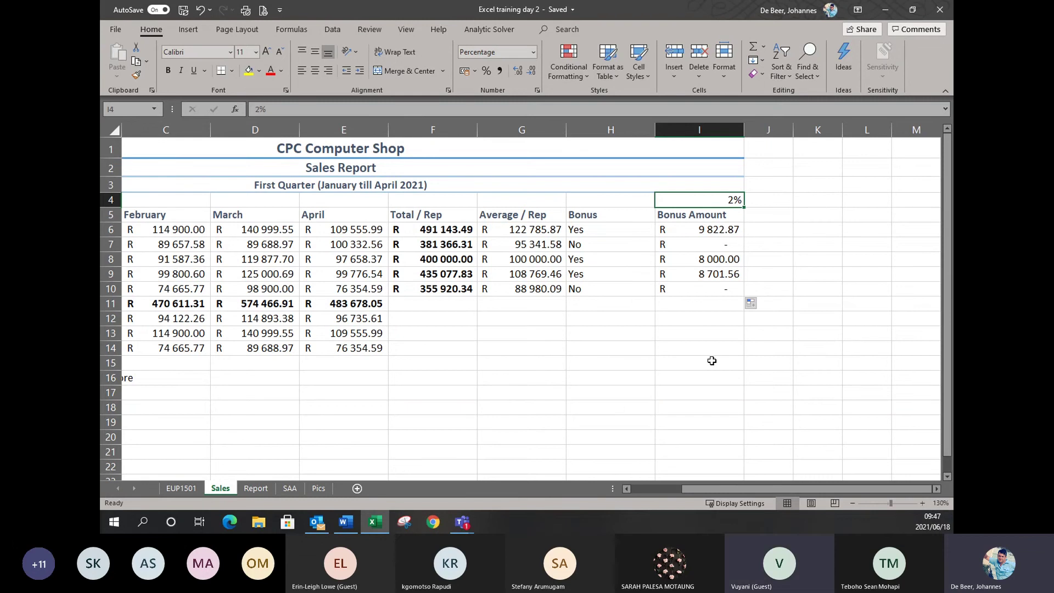
Step: Format a trial value of 0.15 in G14 as a percentage and clear the cell
{"action": "left_click", "coordinate": [514, 346]}
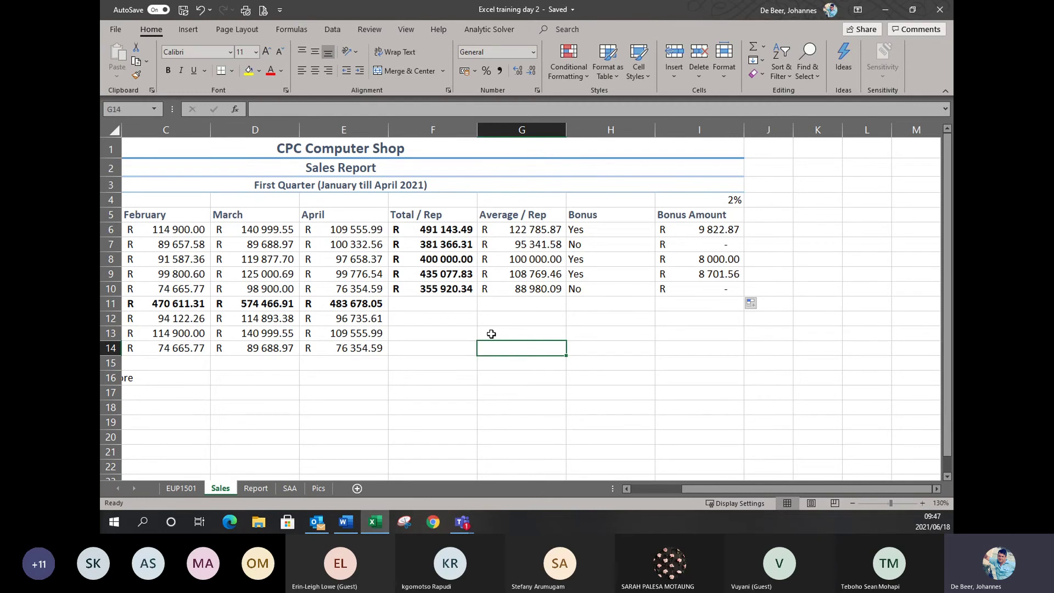
{"action": "type", "text": "0.15"}
{"action": "key", "text": "Return"}
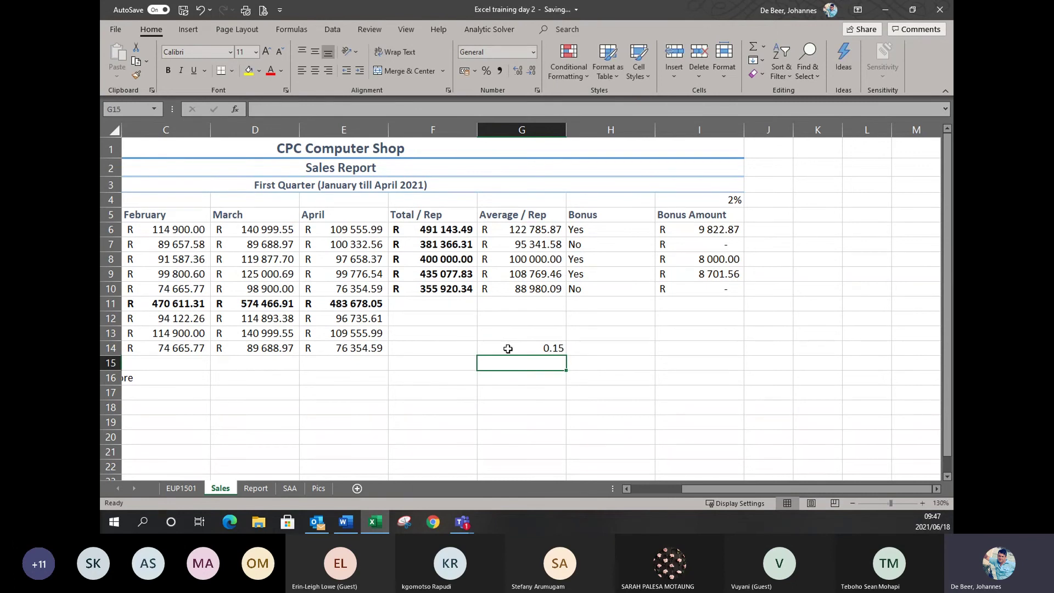
{"action": "left_click", "coordinate": [507, 349]}
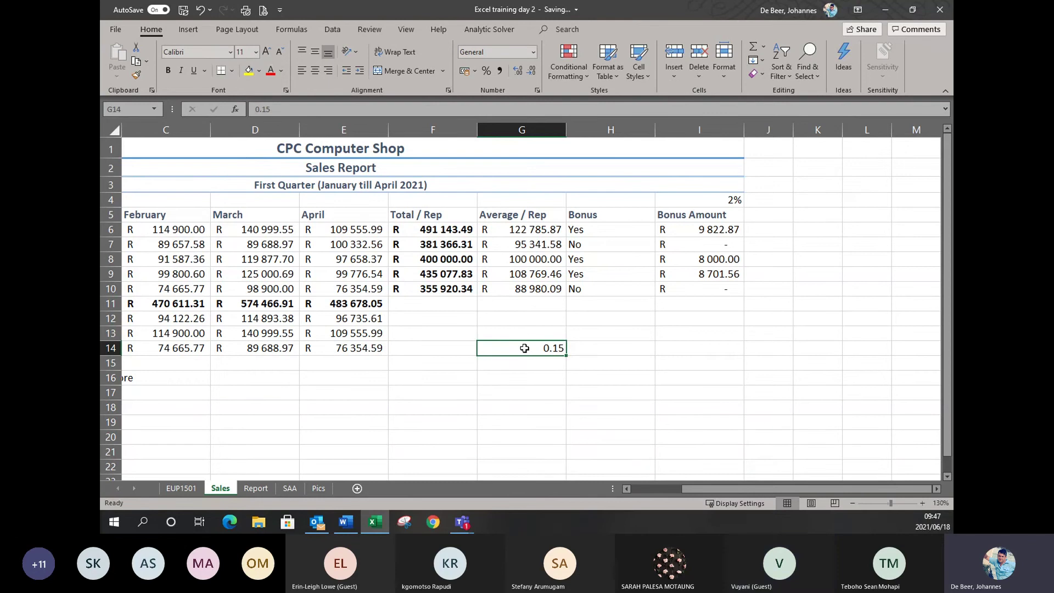
{"action": "left_click", "coordinate": [486, 71]}
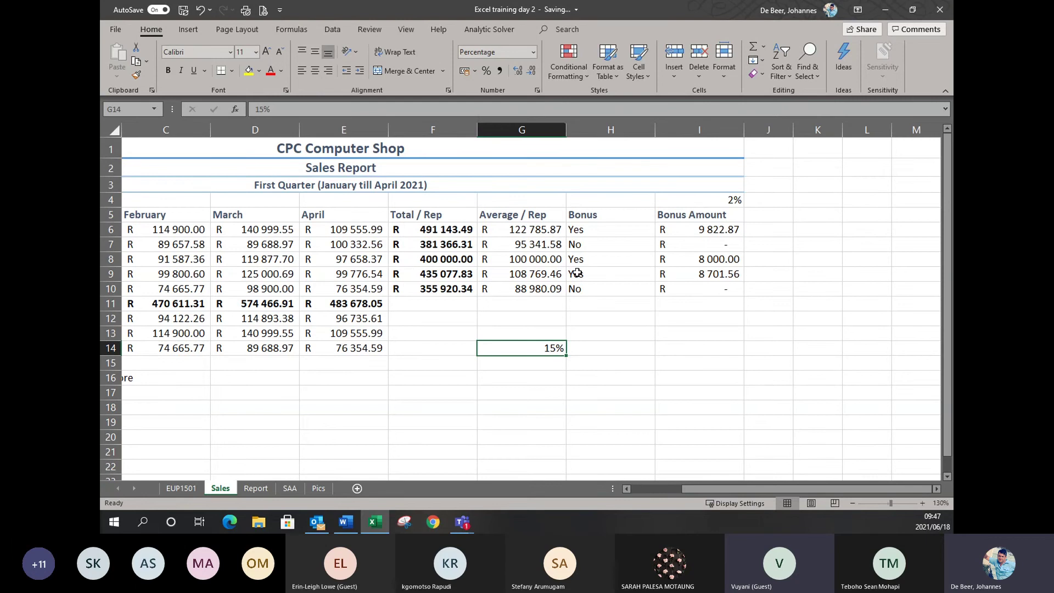
{"action": "key", "text": "Delete"}
{"action": "left_click", "coordinate": [587, 329]}
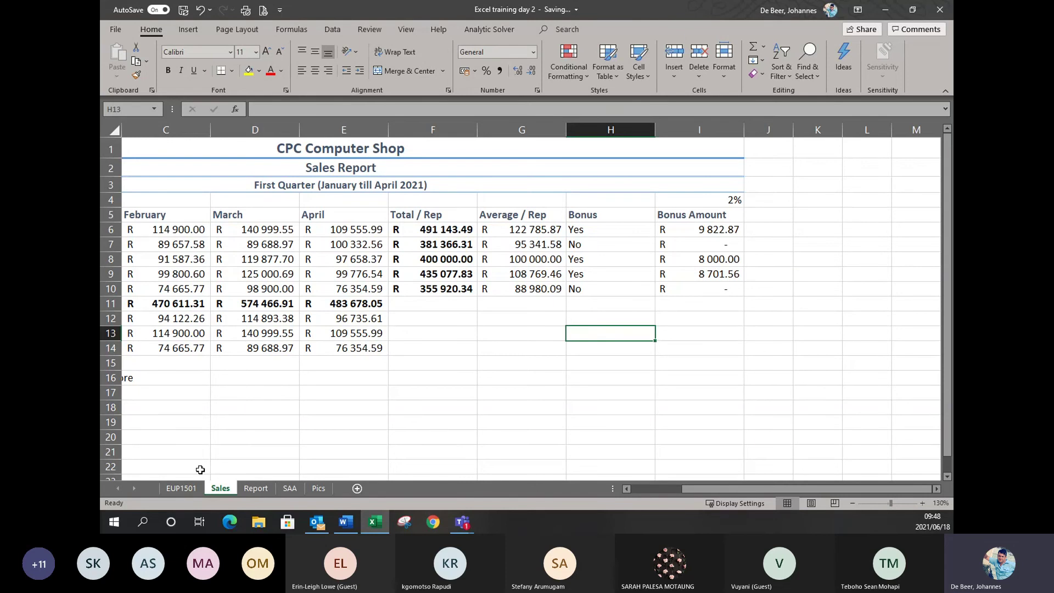
Step: Check the pass/fail formula in G6 and the threshold cells G4 and H4 on the EUP1501 sheet
{"action": "left_click", "coordinate": [181, 488]}
{"action": "left_click", "coordinate": [682, 244]}
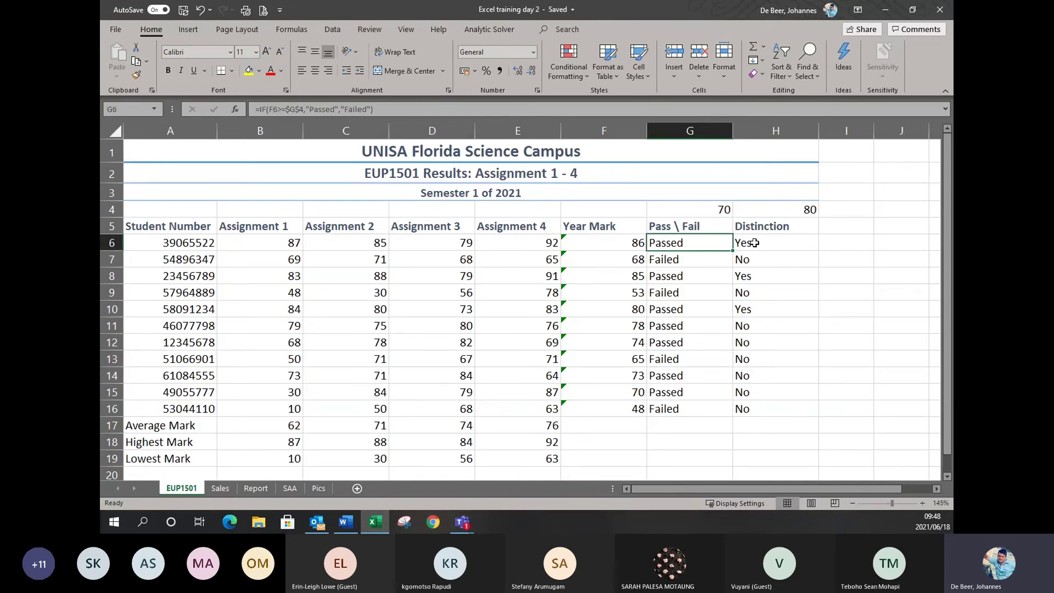
{"action": "left_click", "coordinate": [713, 211]}
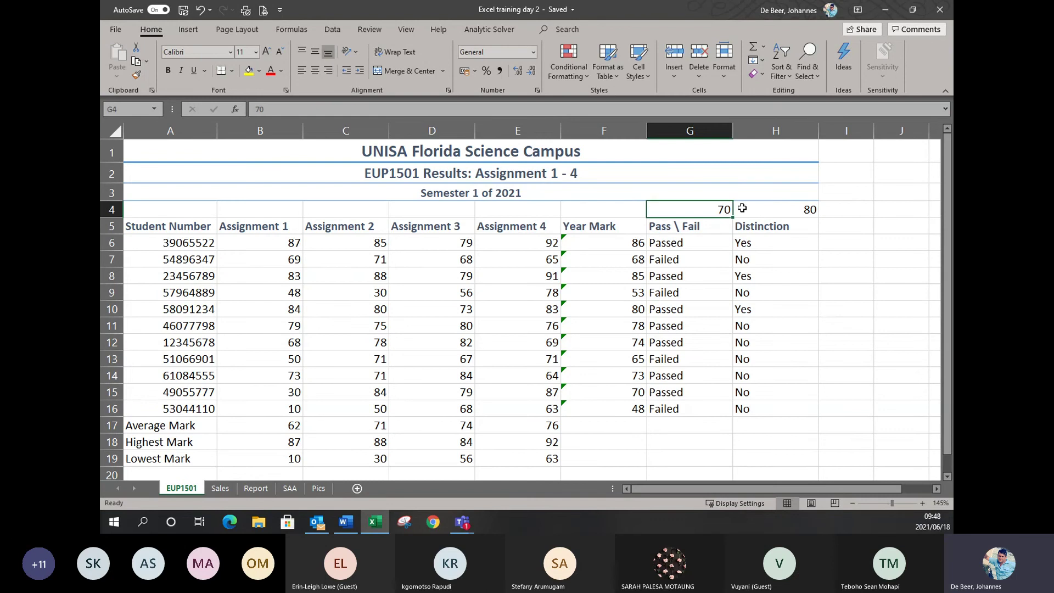
{"action": "left_click", "coordinate": [780, 205]}
{"action": "left_click", "coordinate": [701, 207]}
Step: Return to the Sales sheet and recheck the logical test and result values of I6's bonus amount function
{"action": "left_click", "coordinate": [221, 488]}
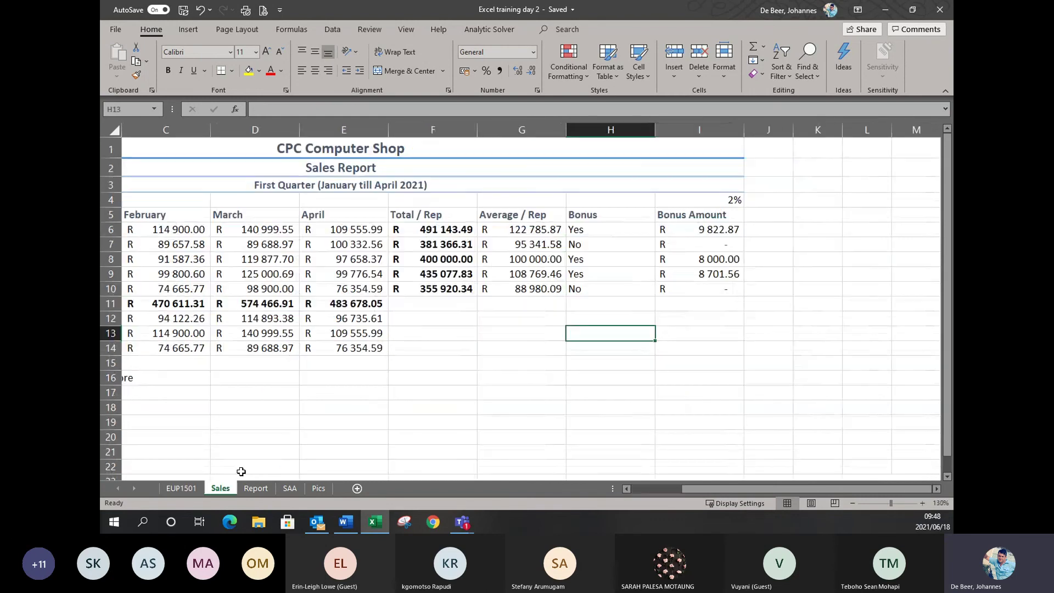
{"action": "left_click", "coordinate": [710, 228]}
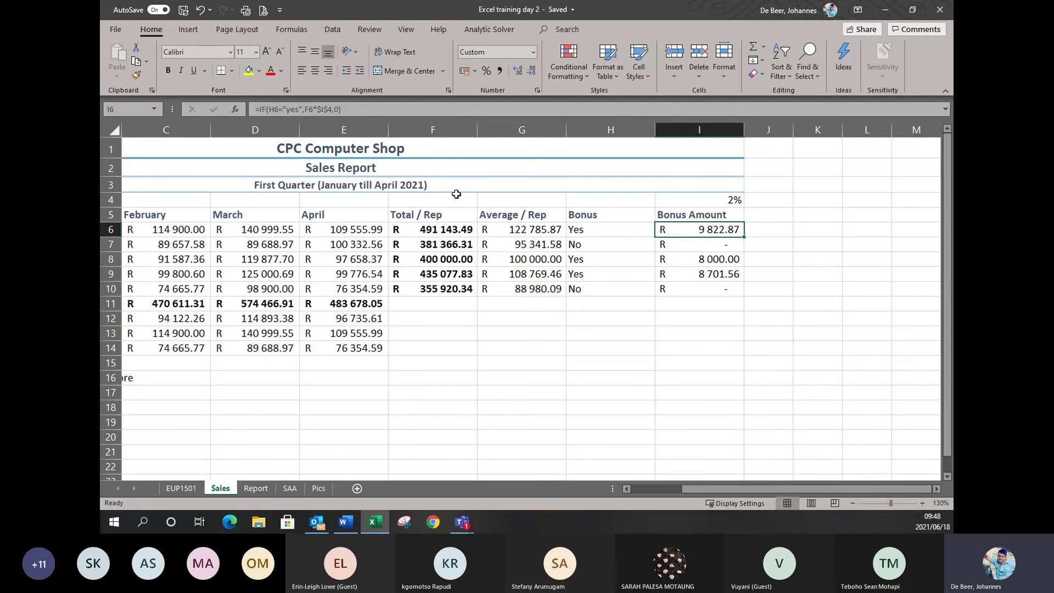
{"action": "left_click", "coordinate": [235, 110]}
{"action": "left_click_drag", "start_coordinate": [403, 304], "coordinate": [405, 281]}
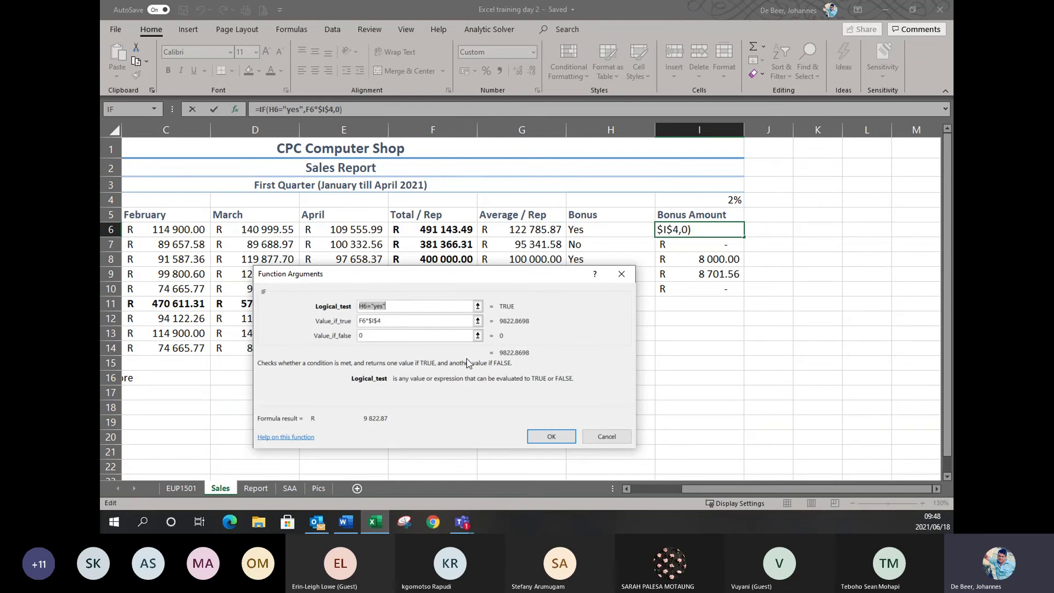
{"action": "left_click", "coordinate": [547, 440]}
{"action": "key", "text": "Return"}
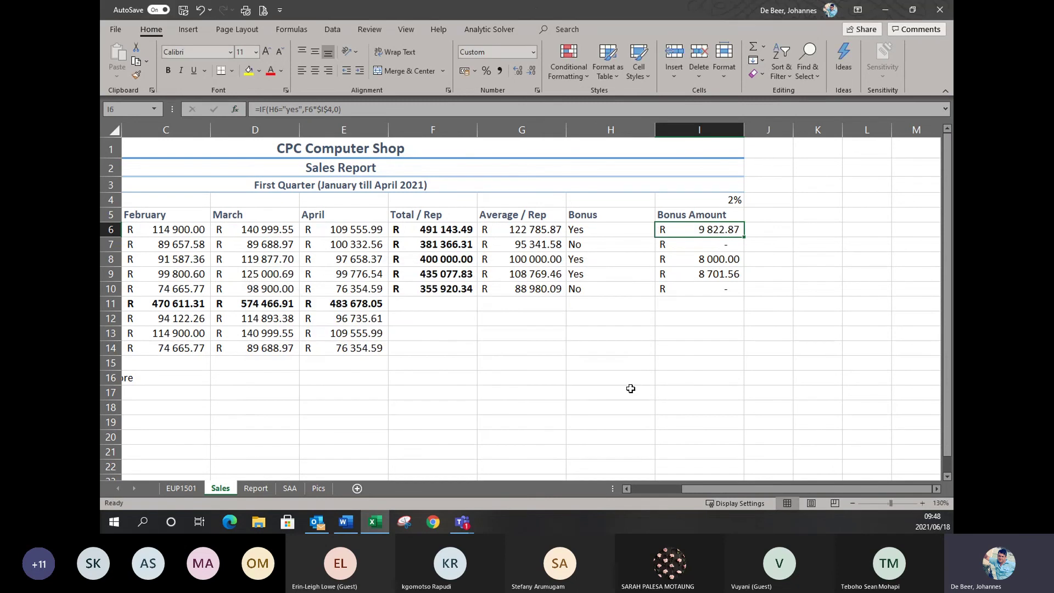
{"action": "left_click", "coordinate": [628, 380]}
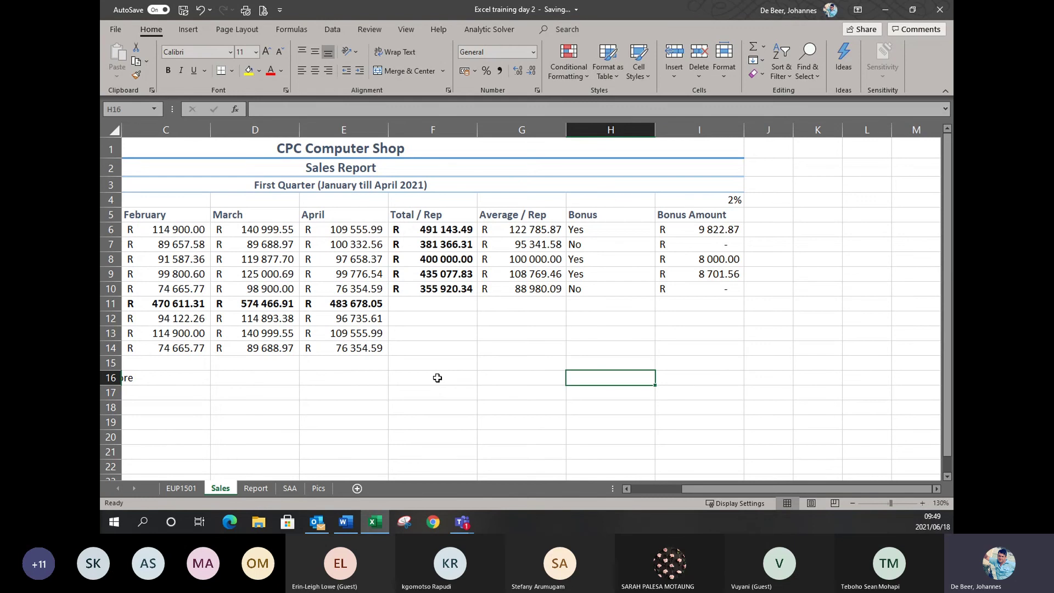
Step: Switch to the Word welcome document and start a new bullet with the presenter's name below the last instruction
{"action": "left_click", "coordinate": [344, 523]}
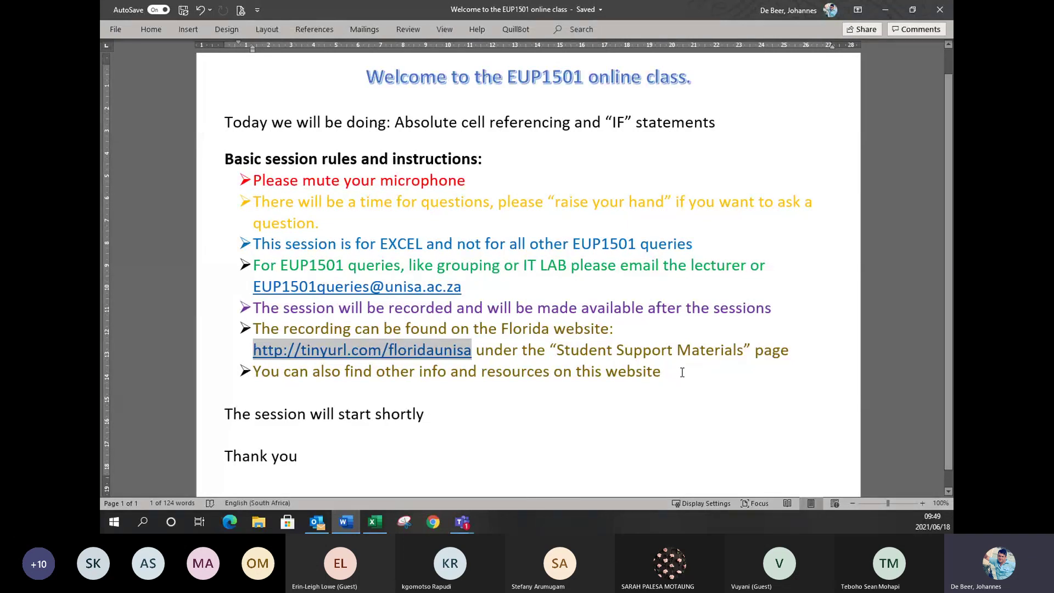
{"action": "left_click", "coordinate": [682, 371]}
{"action": "key", "text": "Return"}
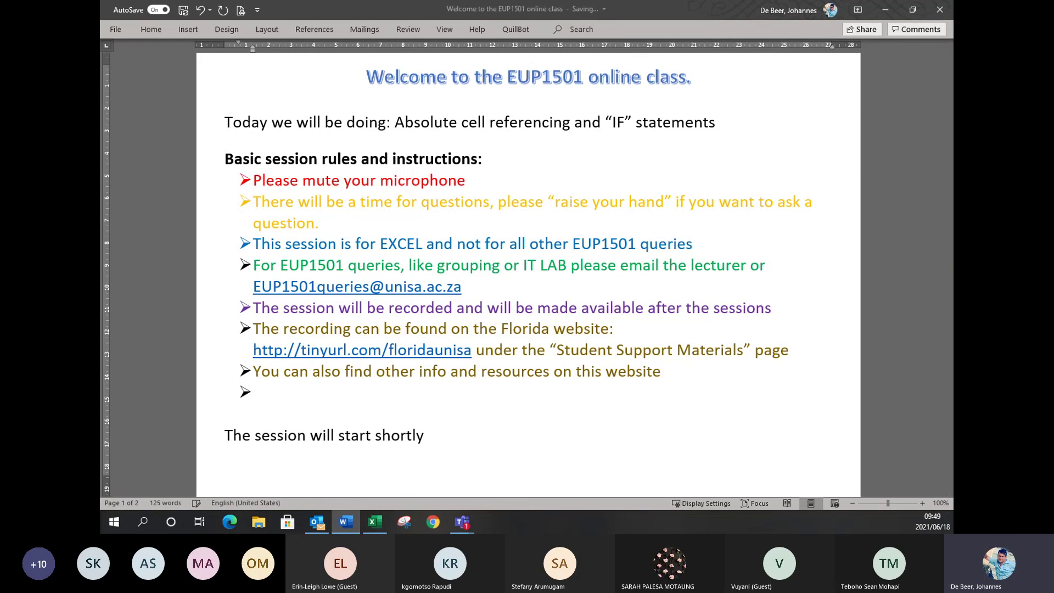
{"action": "type", "text": "Jo"}
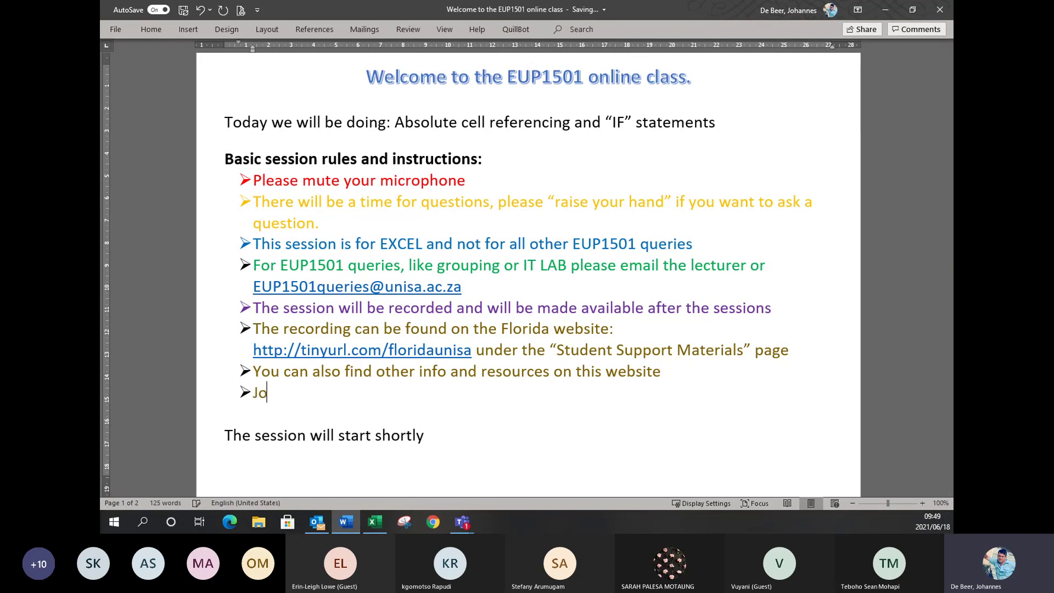
{"action": "type", "text": "han e"}
{"action": "key", "text": "BackSpace"}
{"action": "type", "text": "d"}
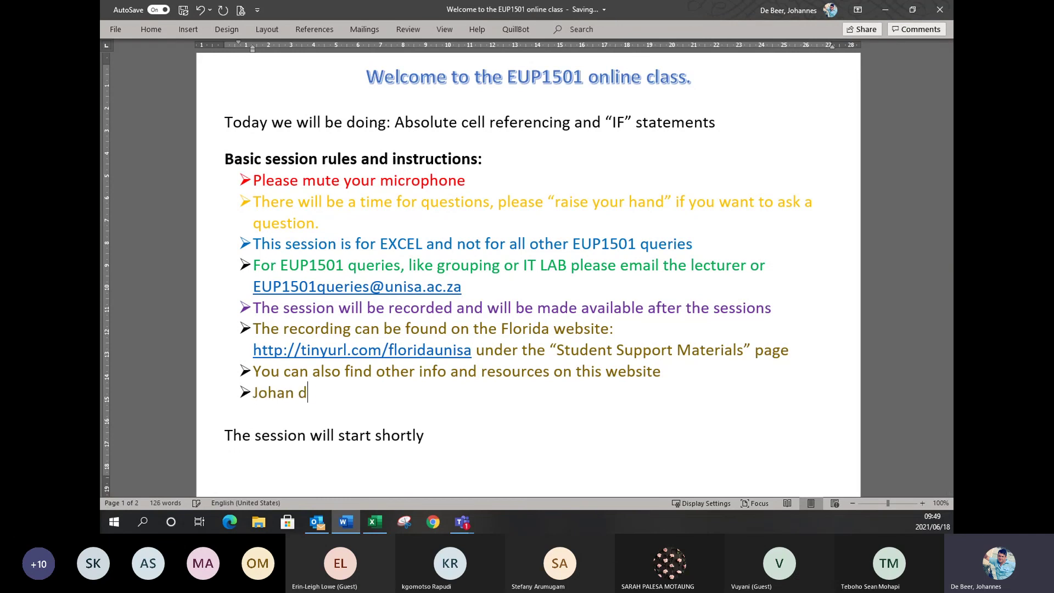